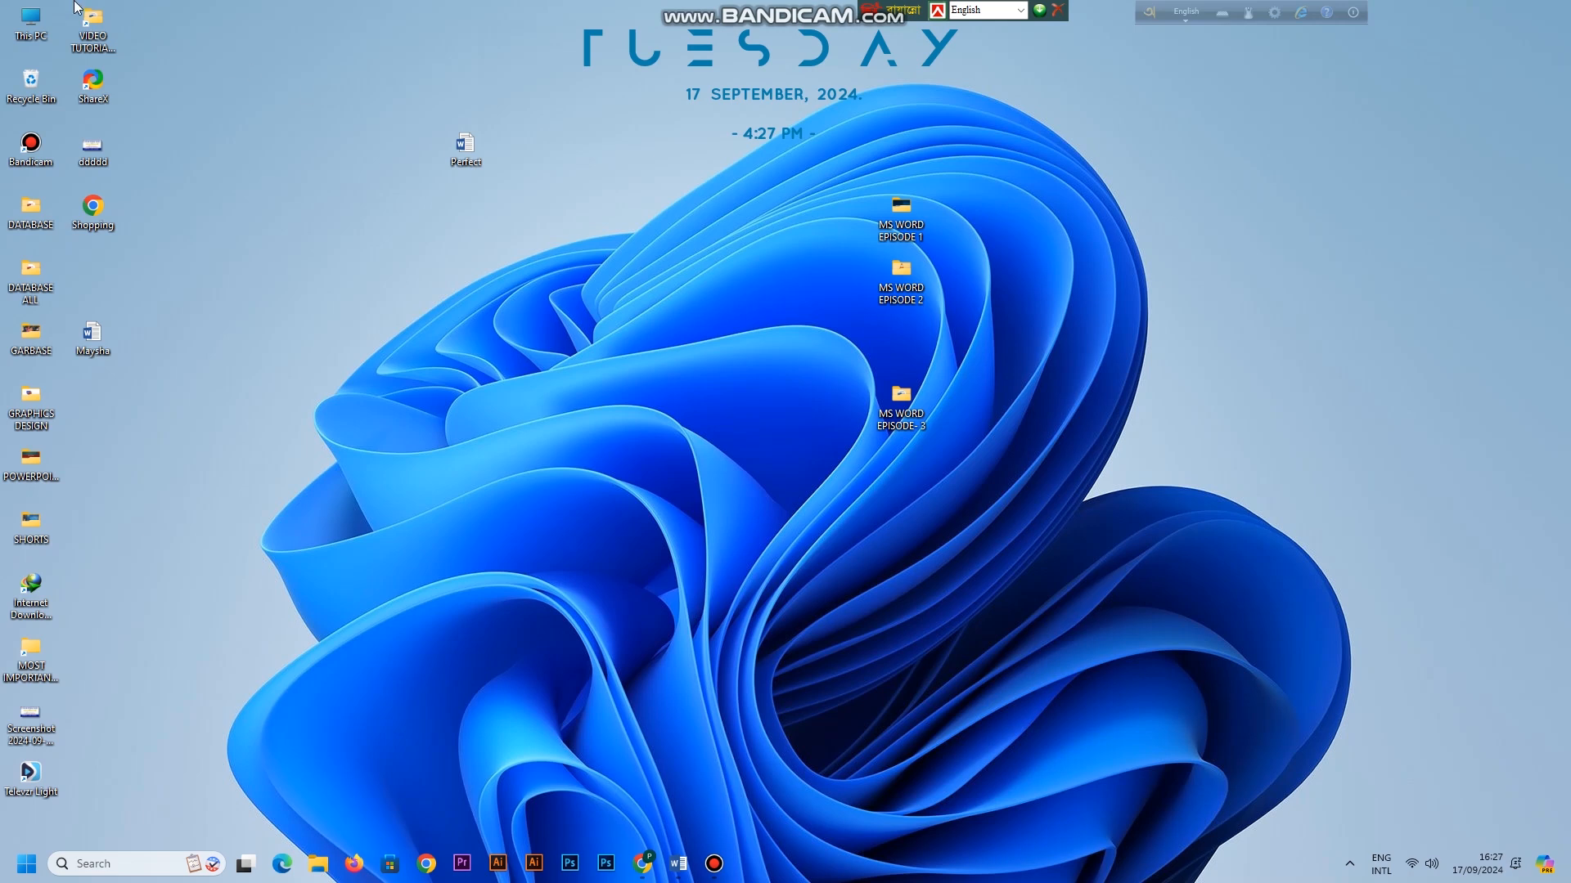
- Open the Perfect document from the desktop and fill it with sample text using =rand()
double_click(463, 149)
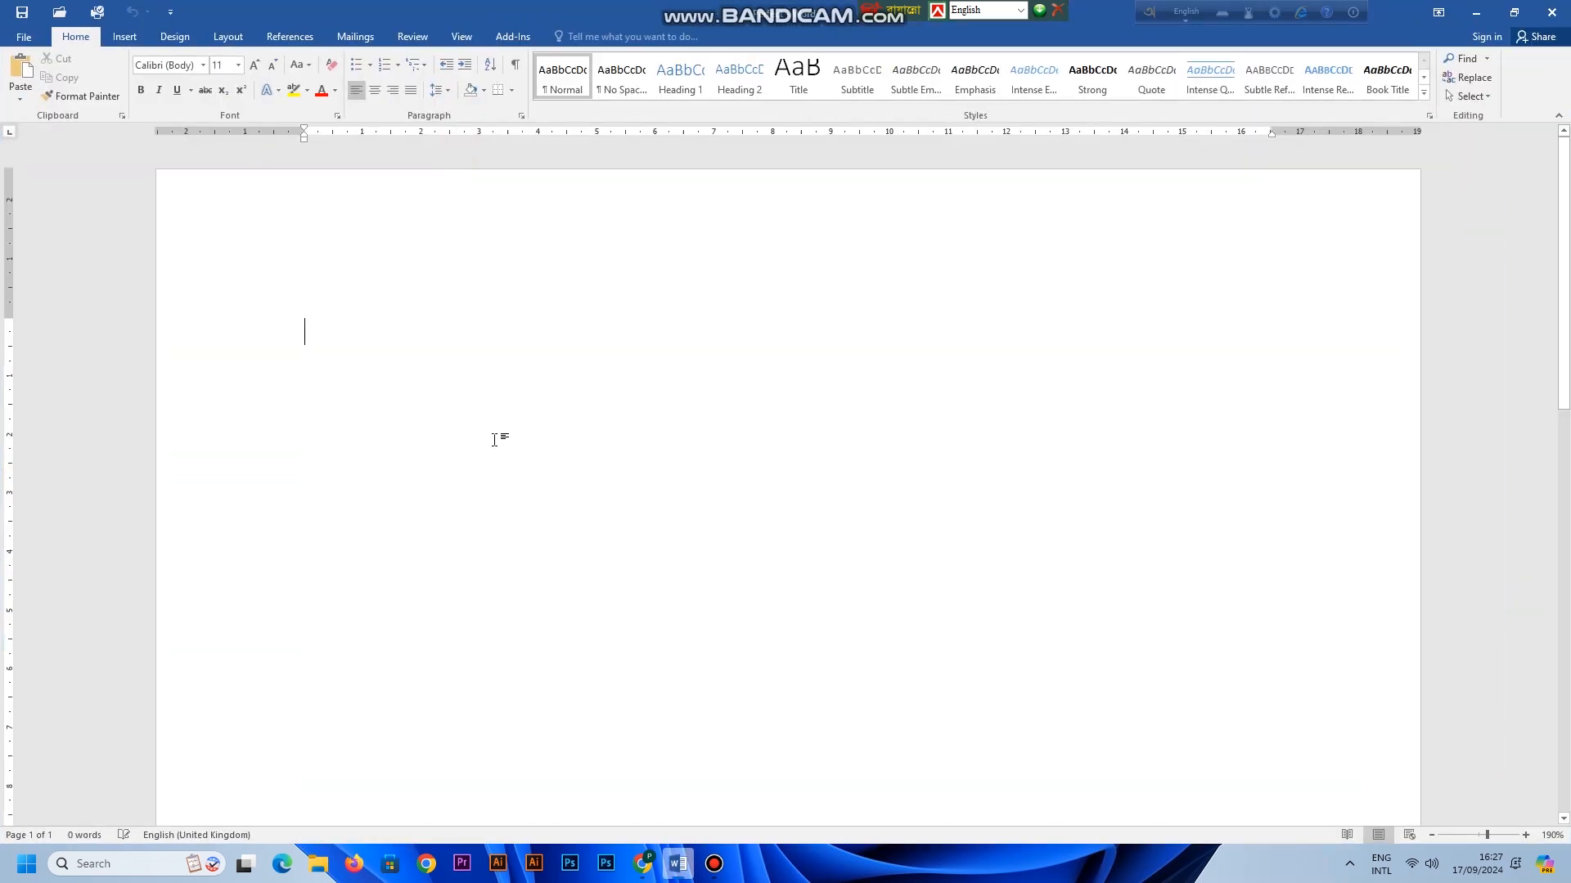
type("=rand()")
key("Return")
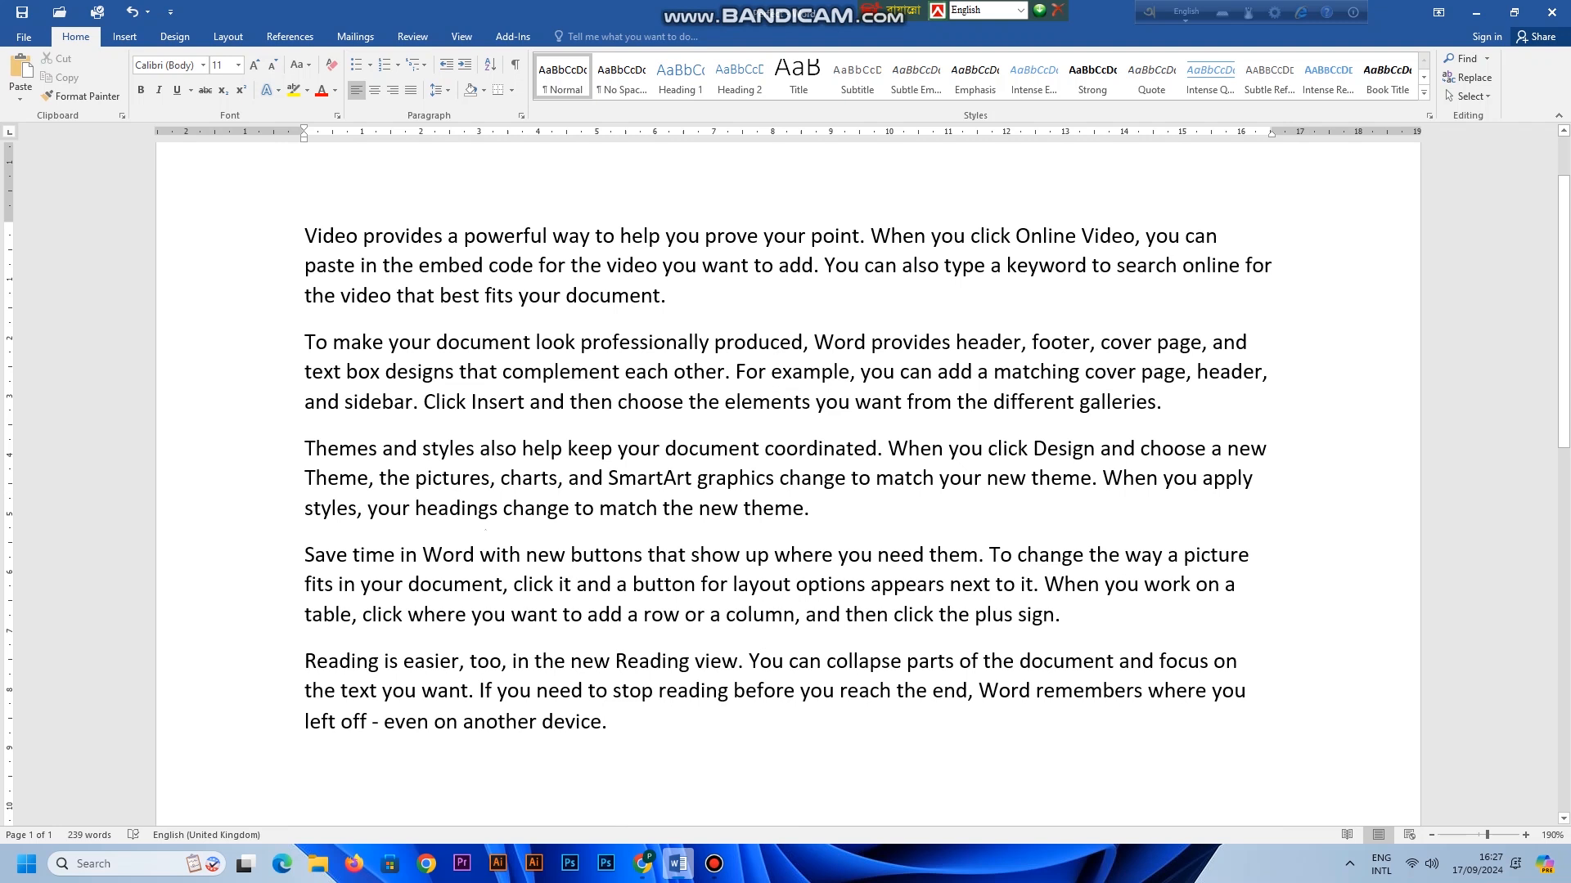
- Open the document's print settings and set the number of copies to 4
key("ctrl+p")
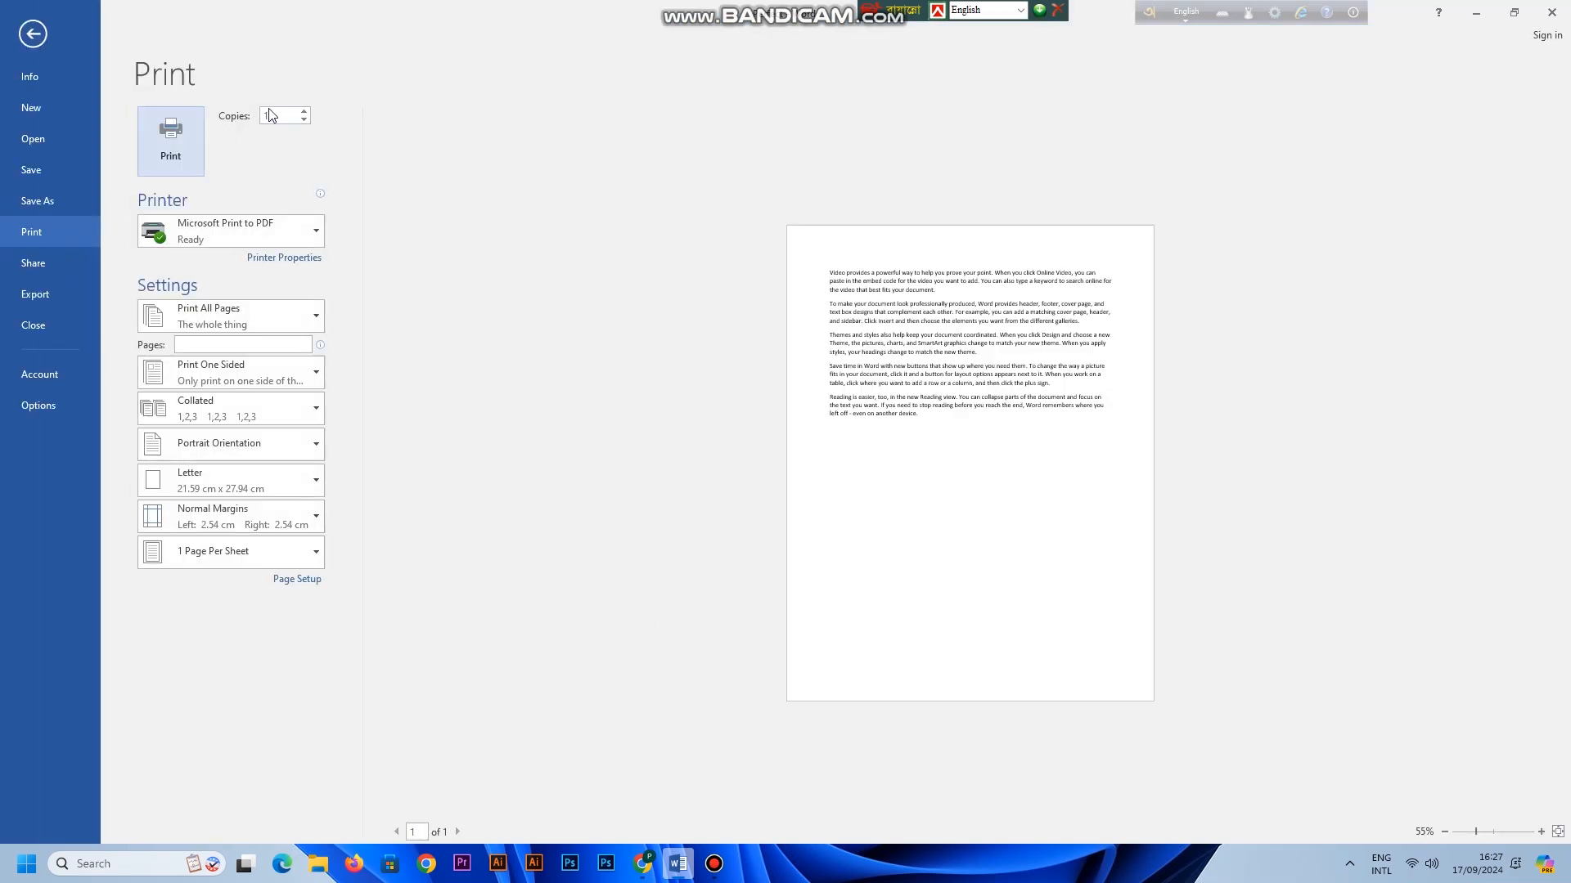
left_click(305, 111)
left_click(305, 111)
left_click(305, 112)
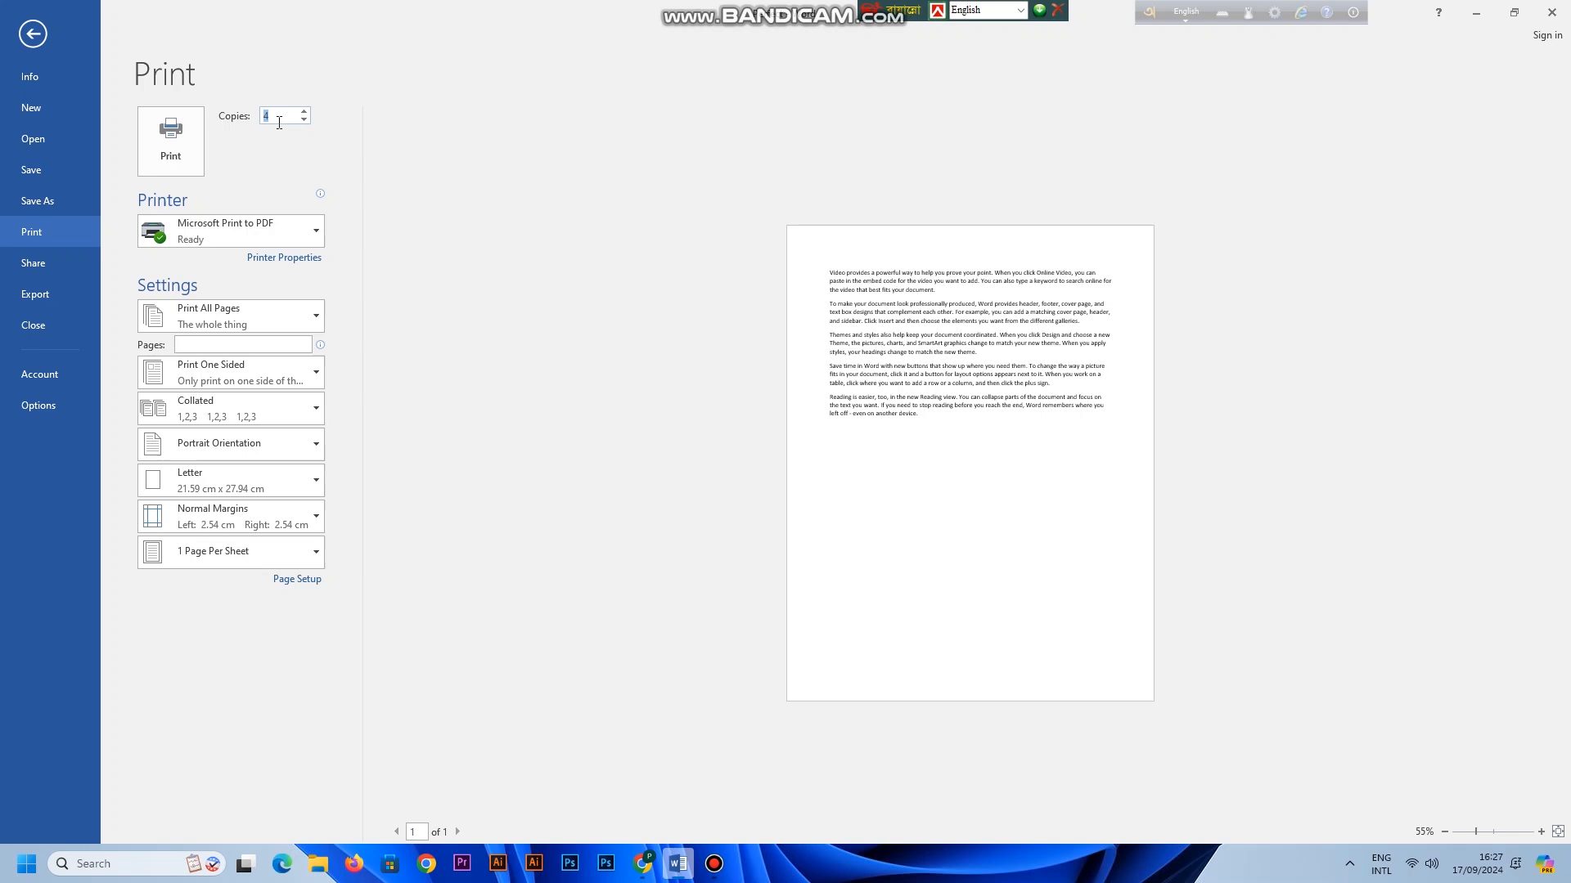
left_click(276, 123)
- Examine the list of available printers and the print preview, and return to the document
left_click(315, 237)
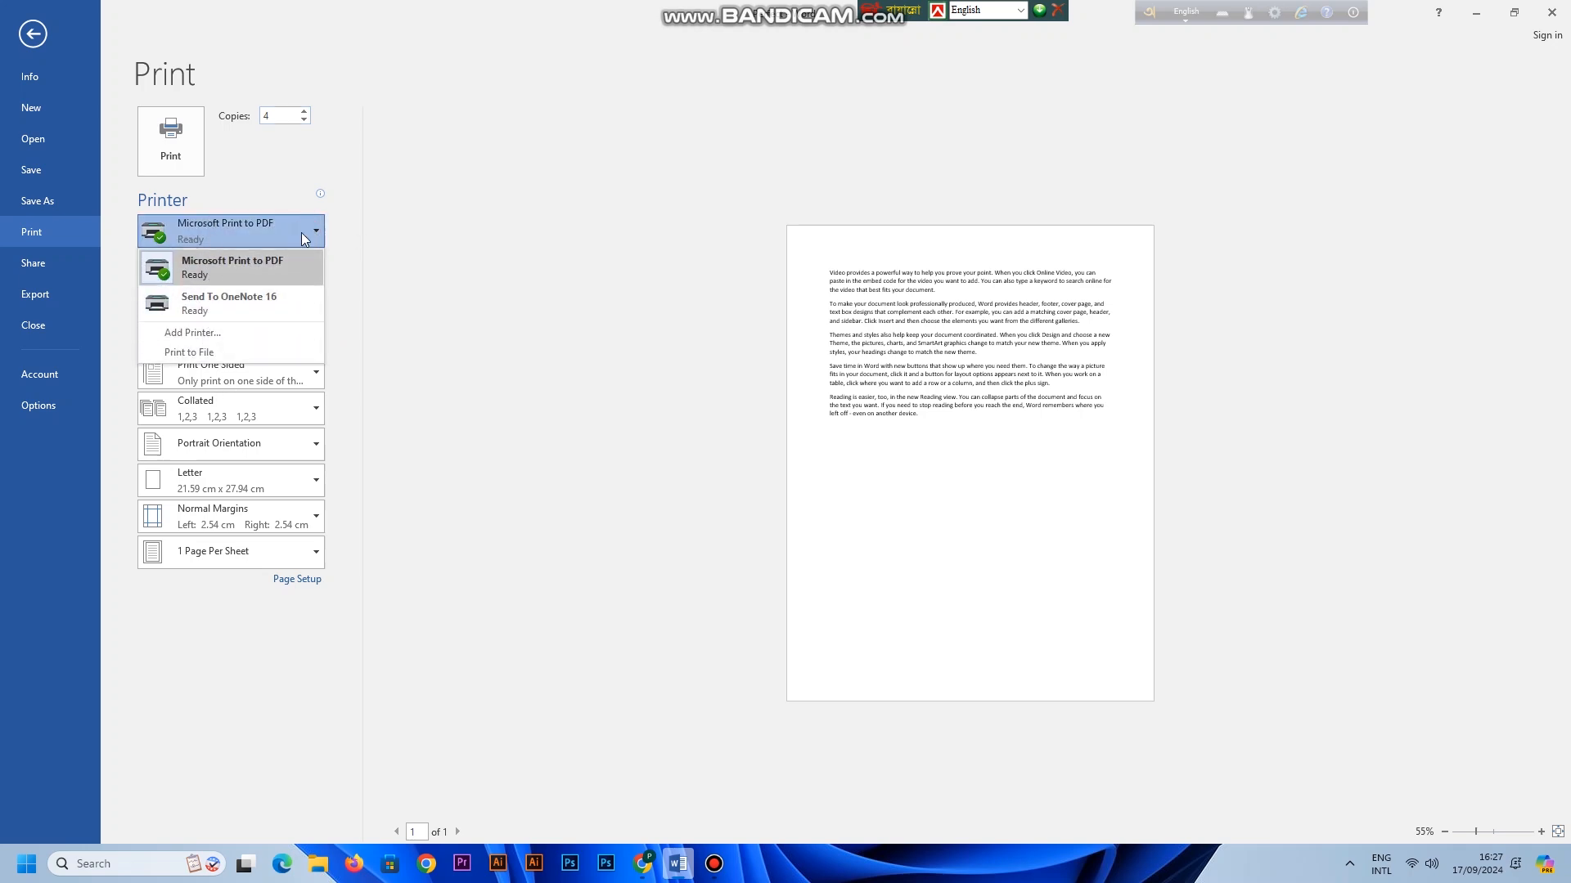
left_click(526, 340)
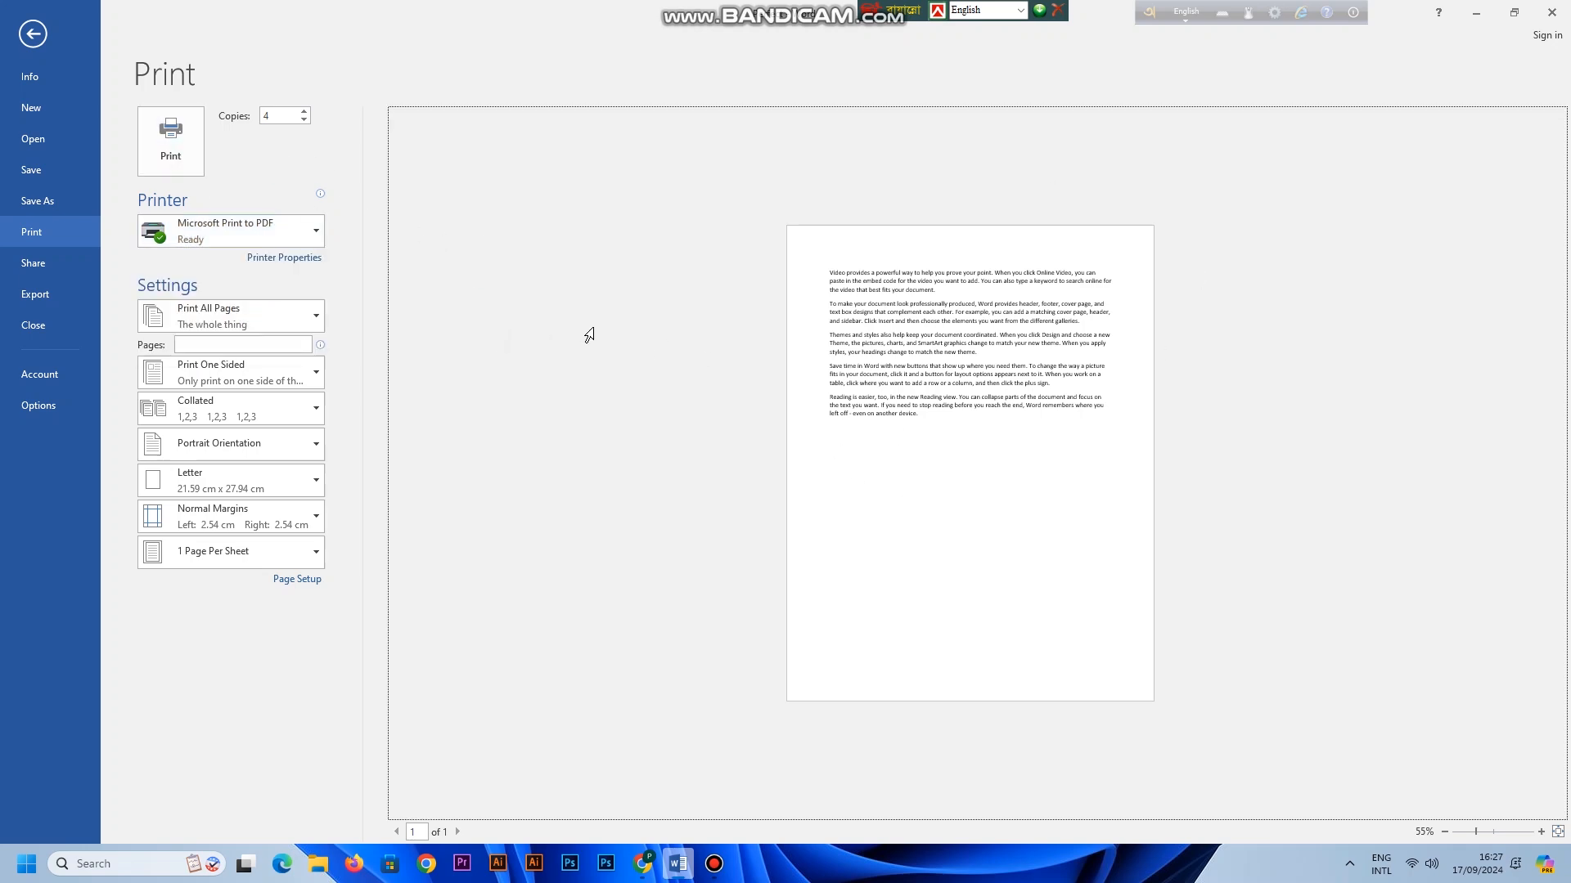
key("Escape")
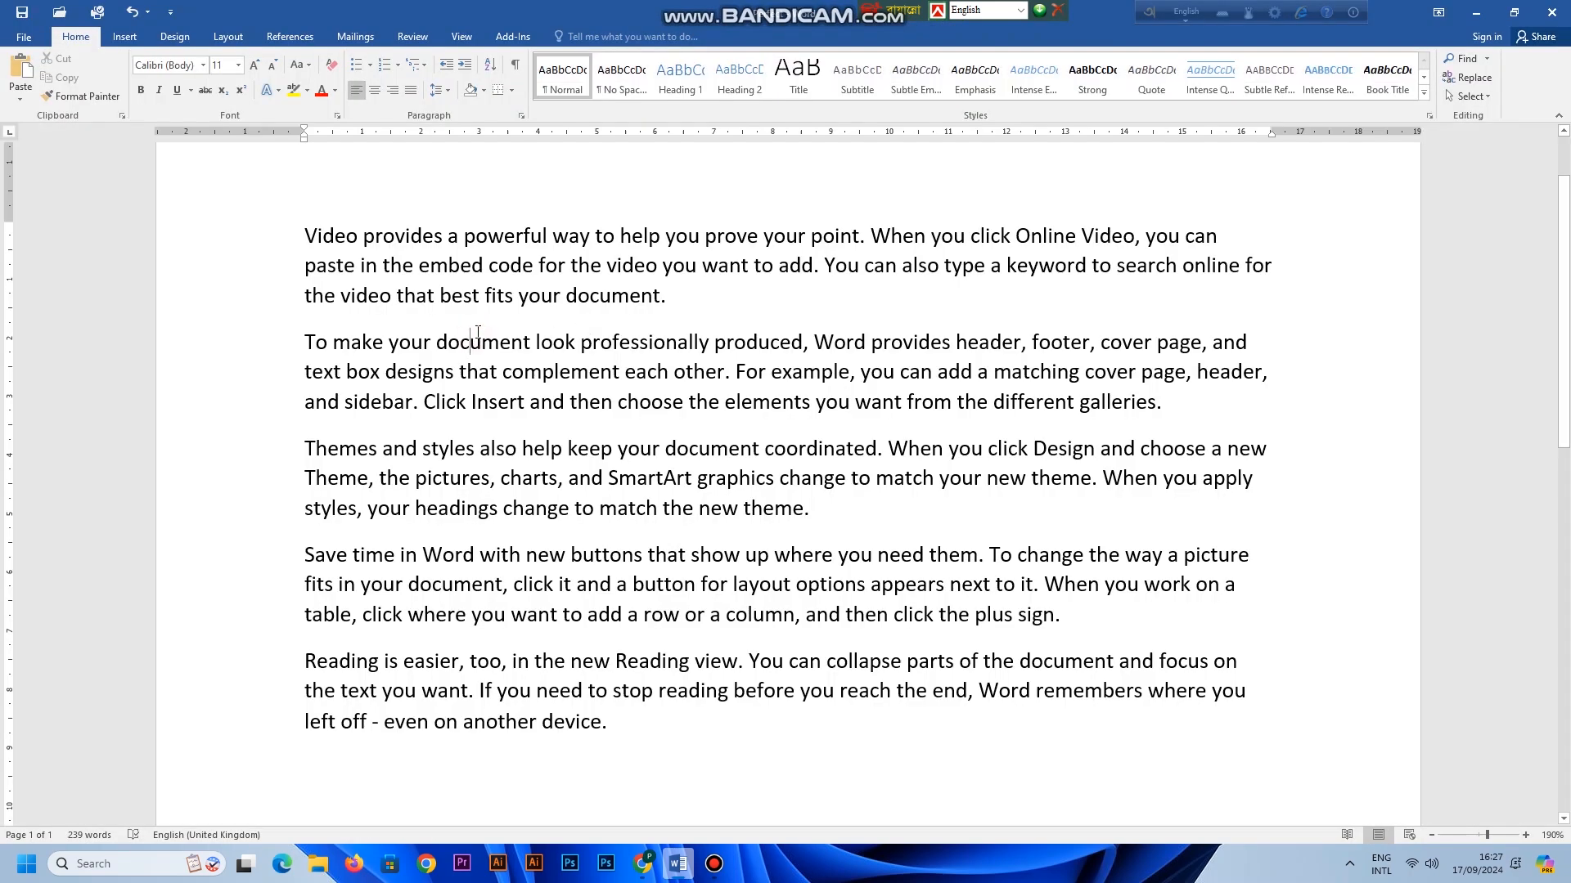
key("ctrl+p")
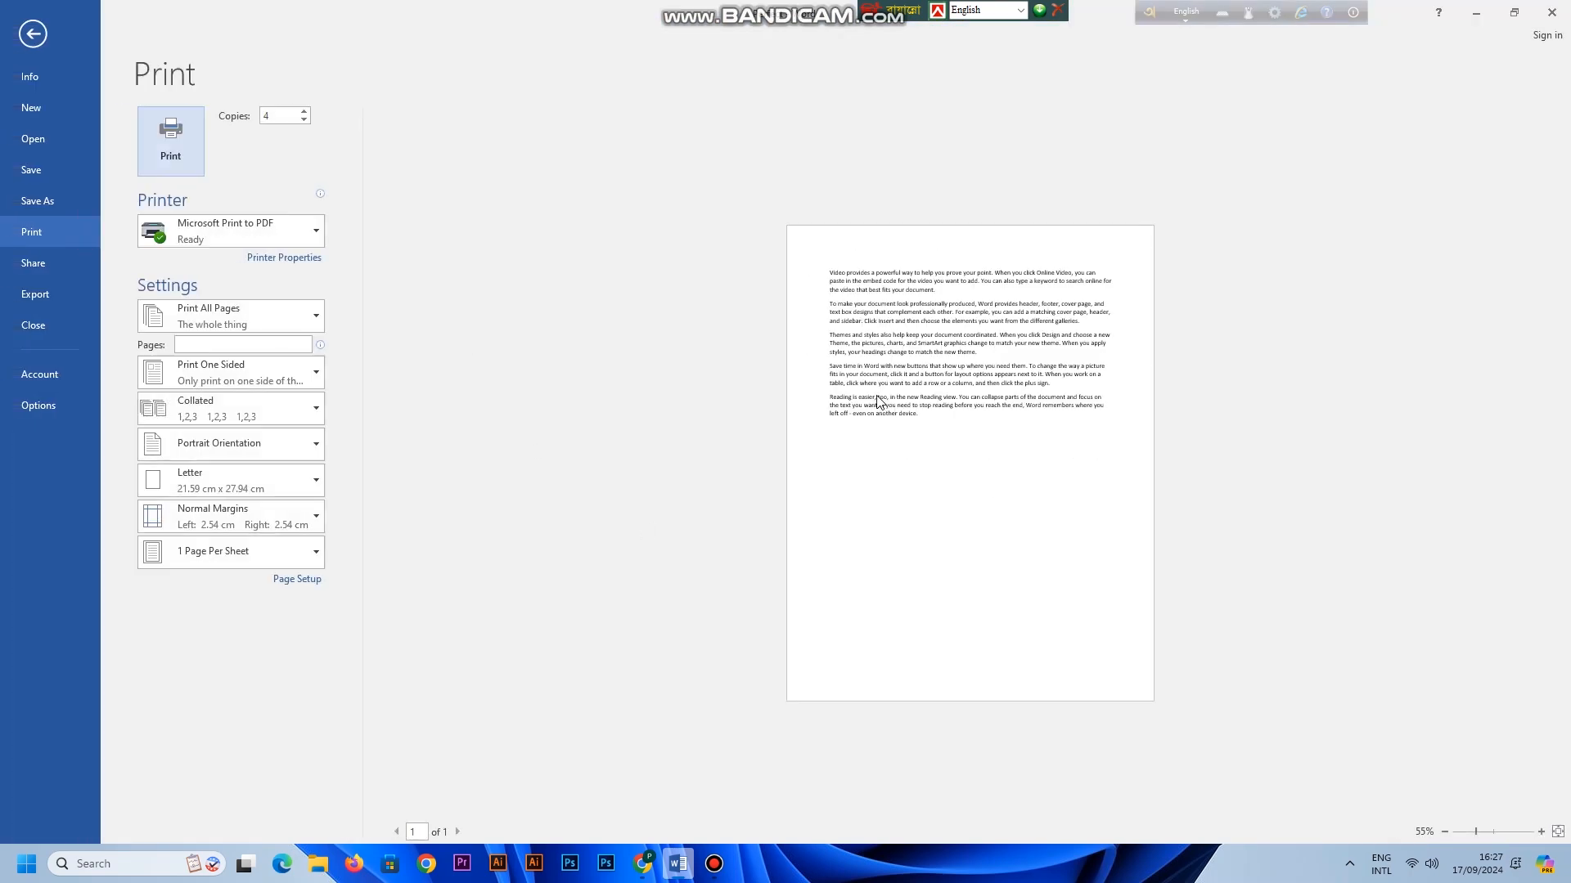
key("Escape")
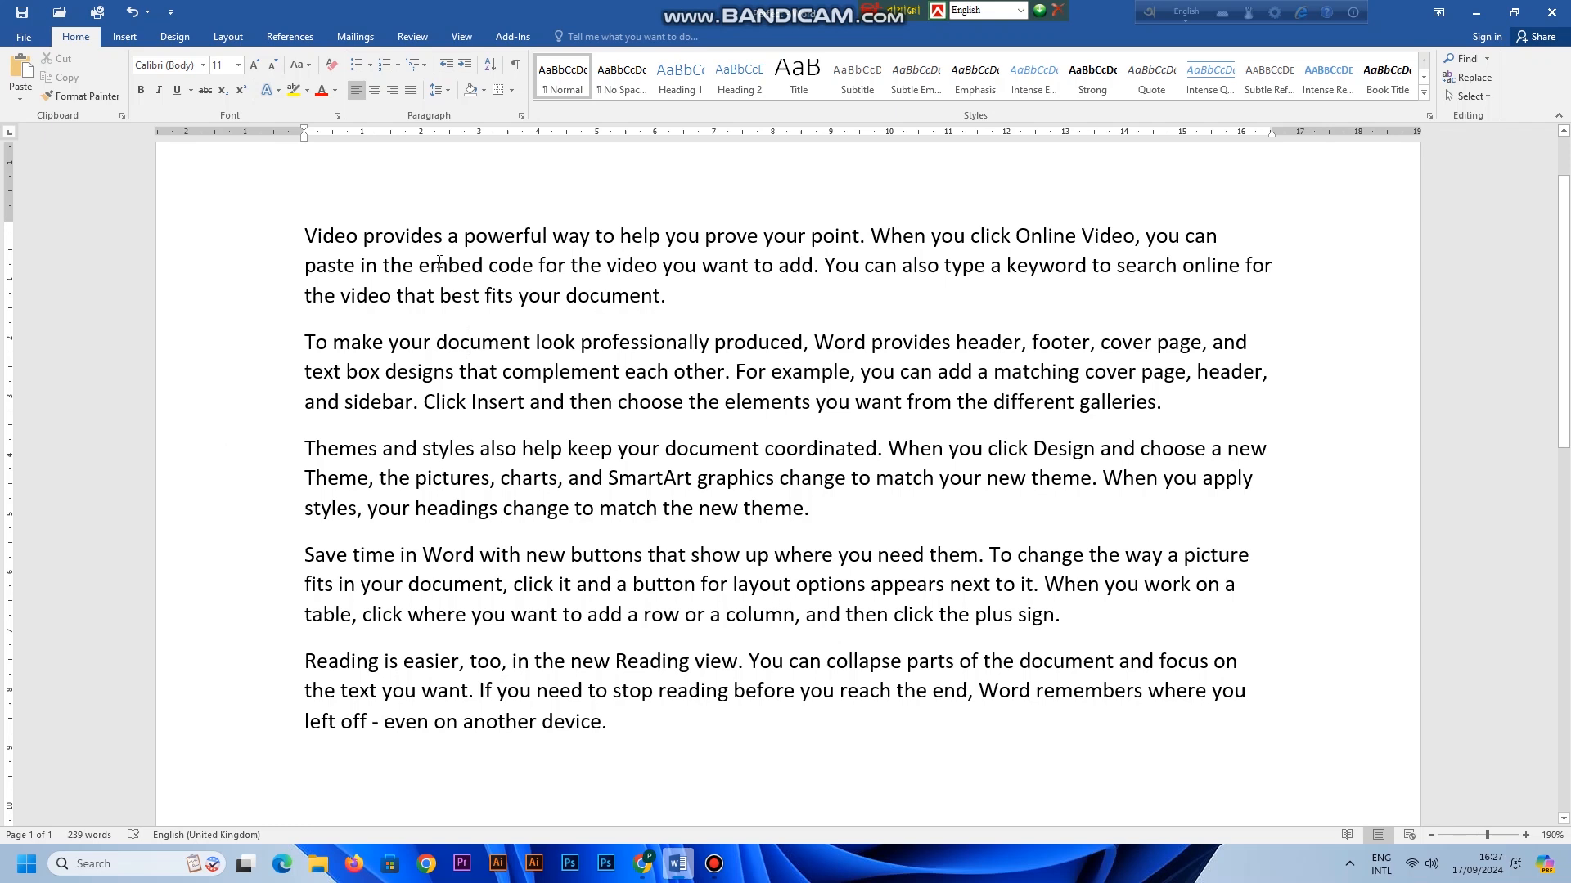
- Set the number of copies to 1 in the print settings and return to the document
left_click(26, 38)
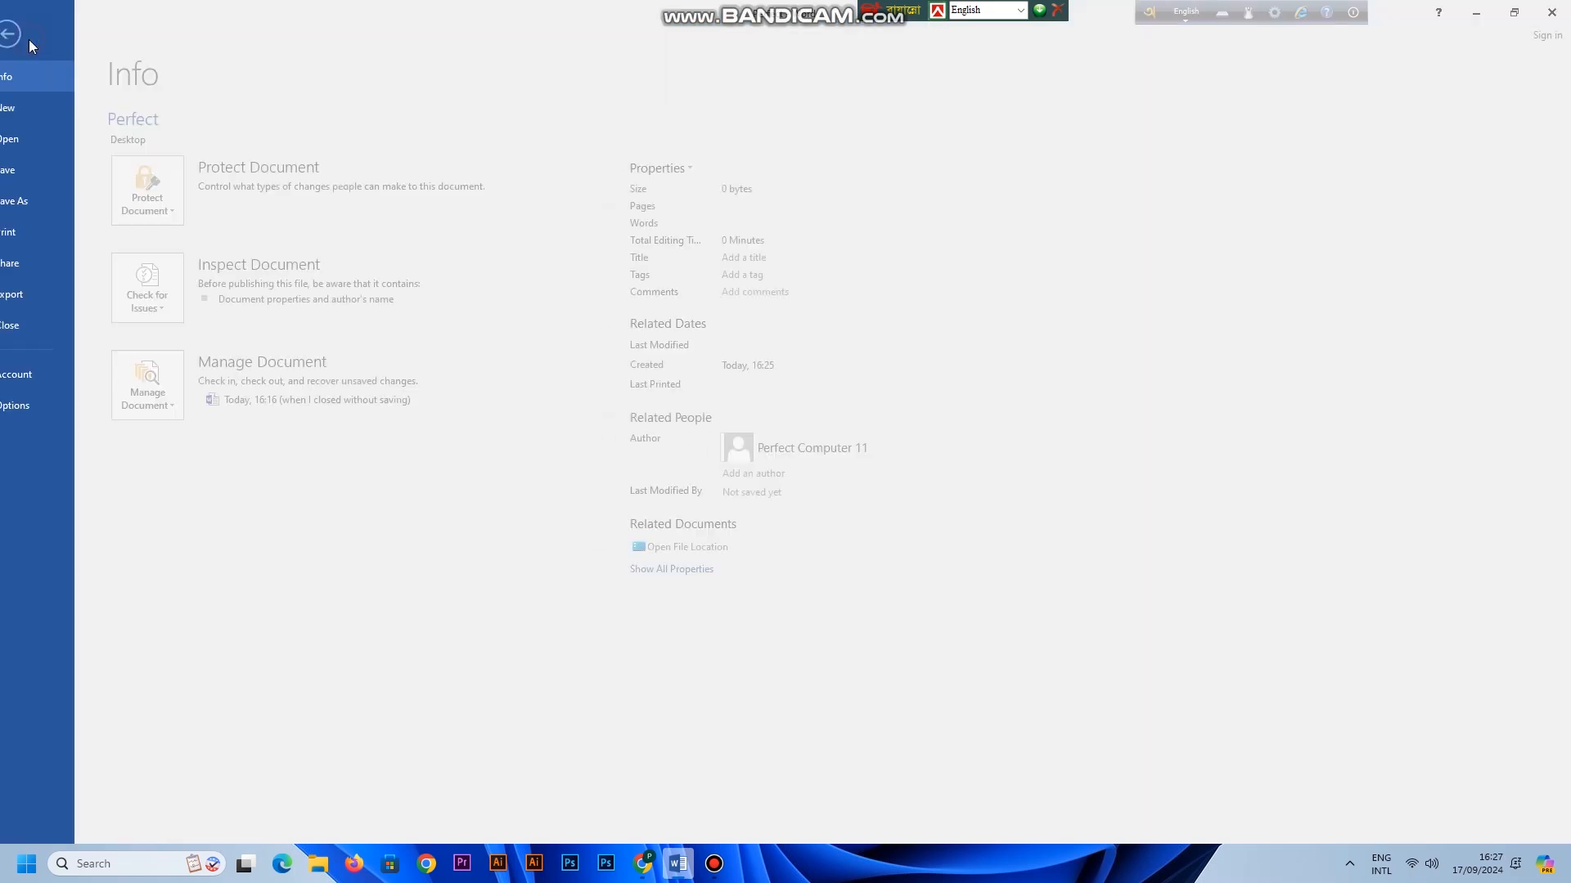
left_click(35, 235)
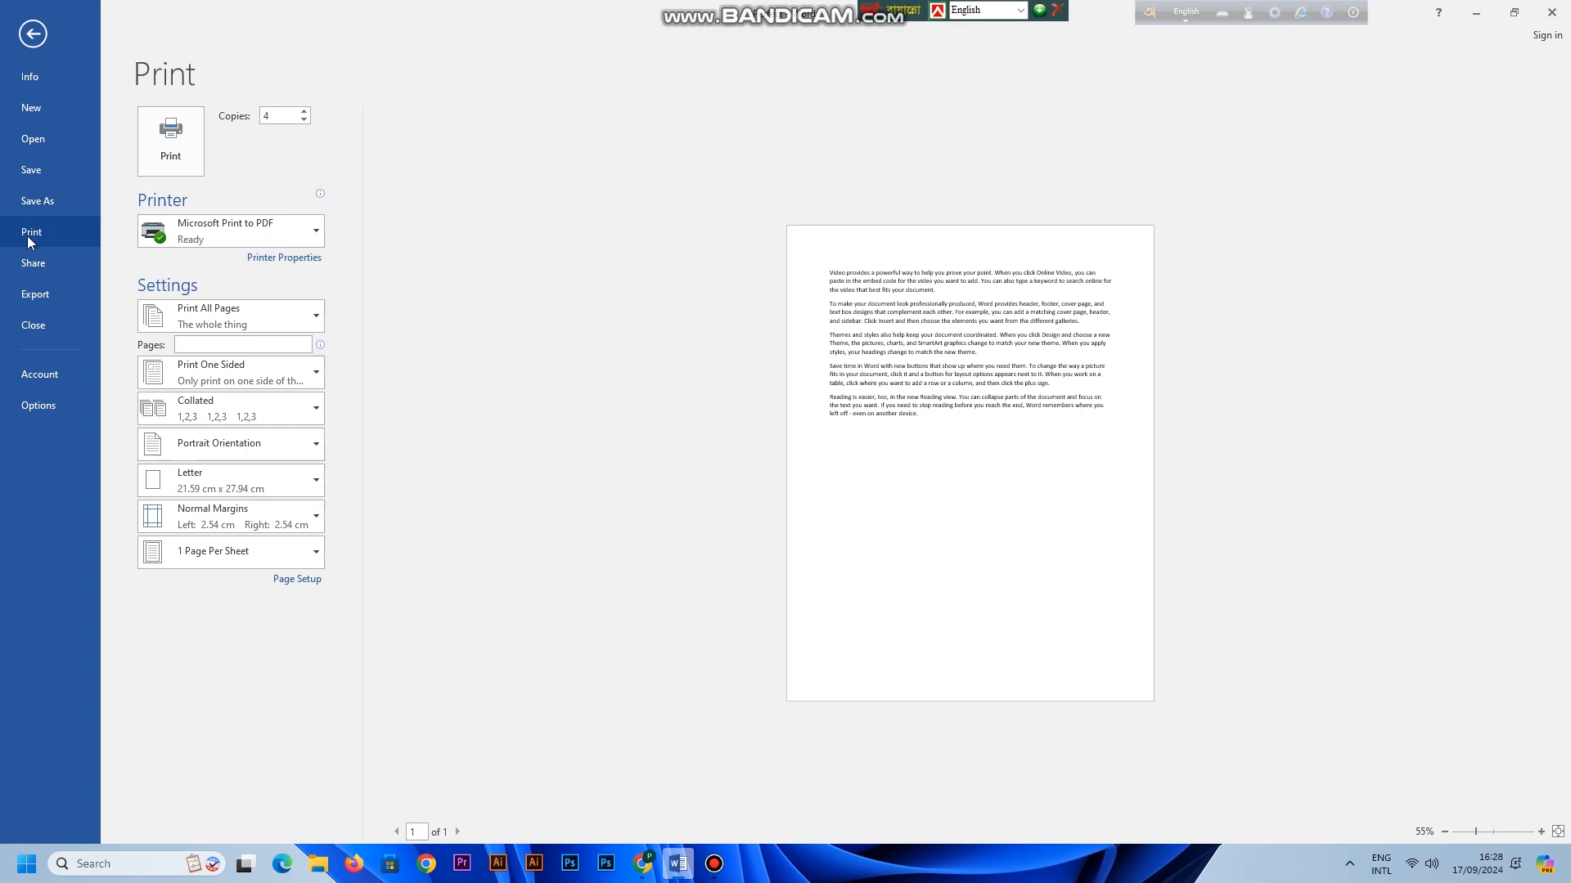
left_click(304, 120)
left_click(304, 120)
left_click(305, 121)
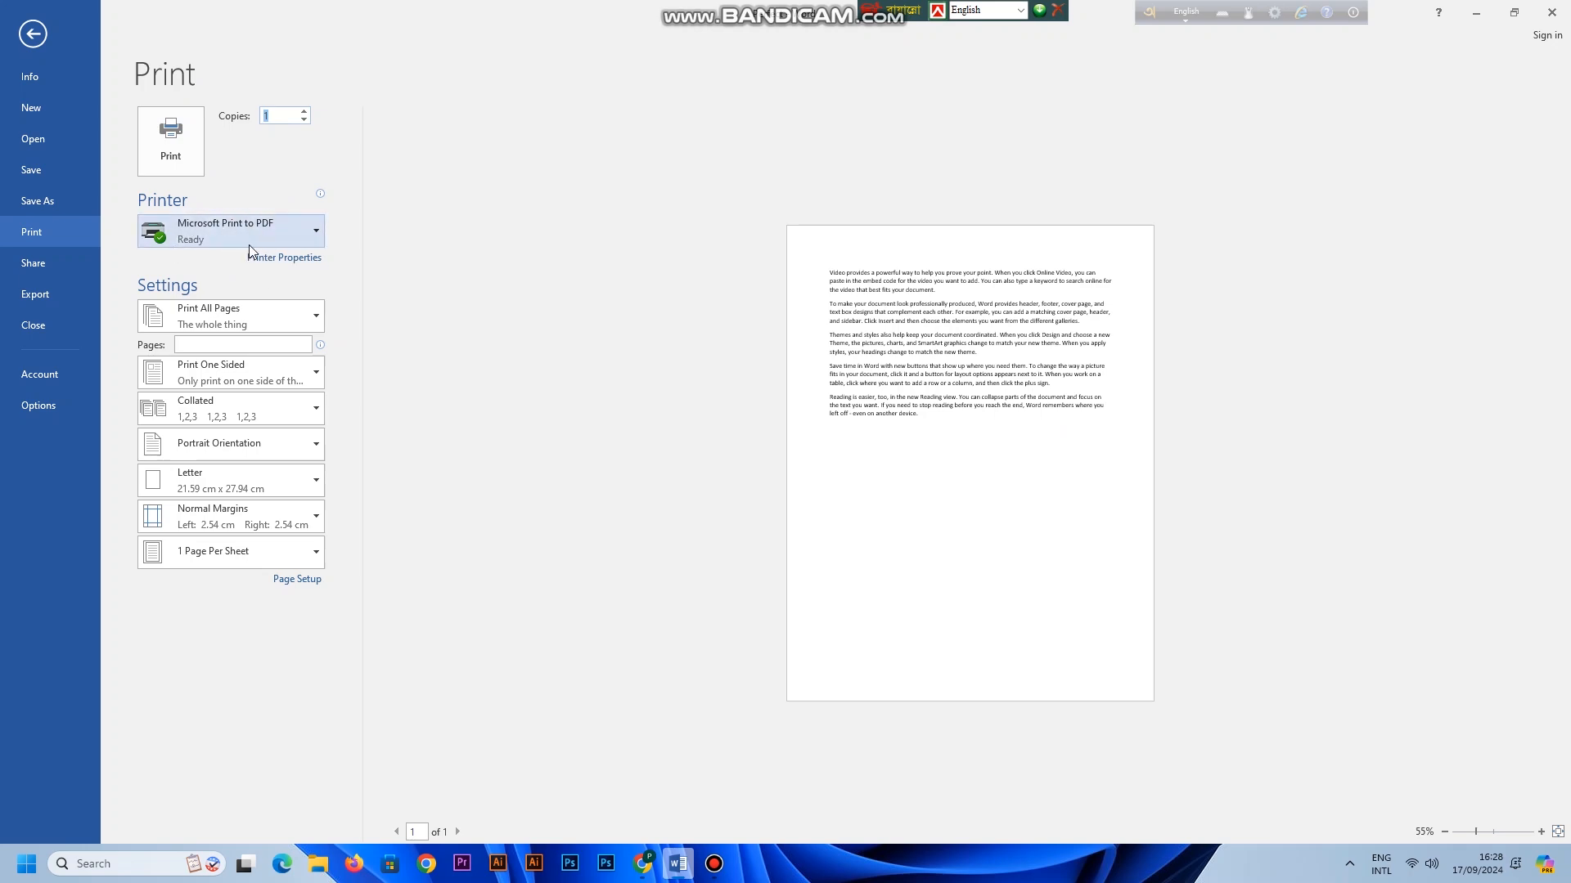
key("Escape")
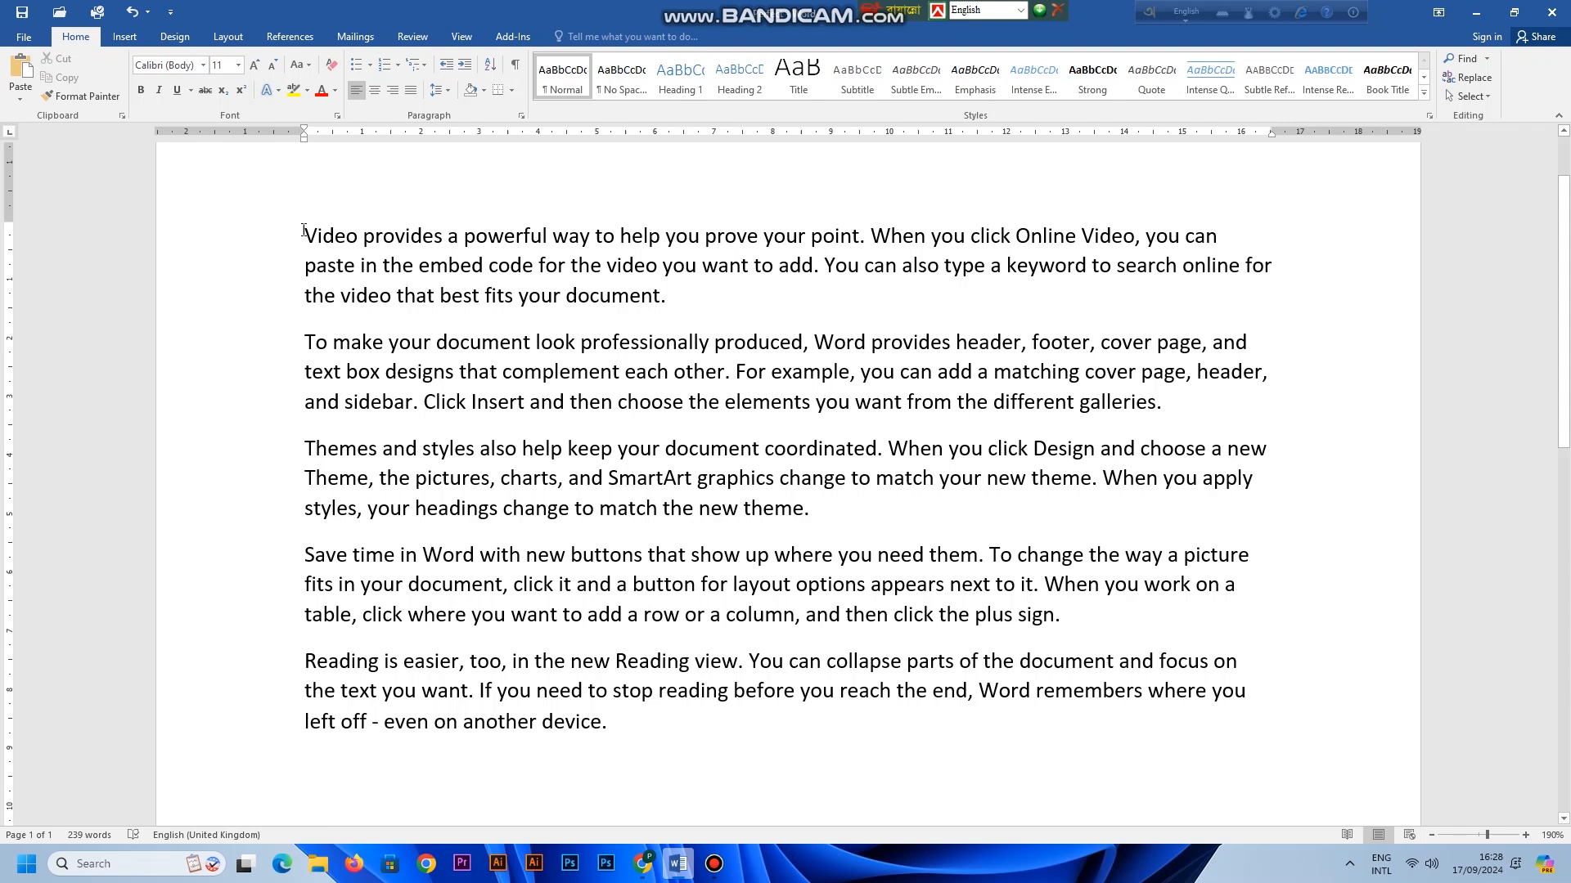
- Colour the text of the first paragraph, beginning "Video provides", red
left_click_drag(305, 228, 736, 319)
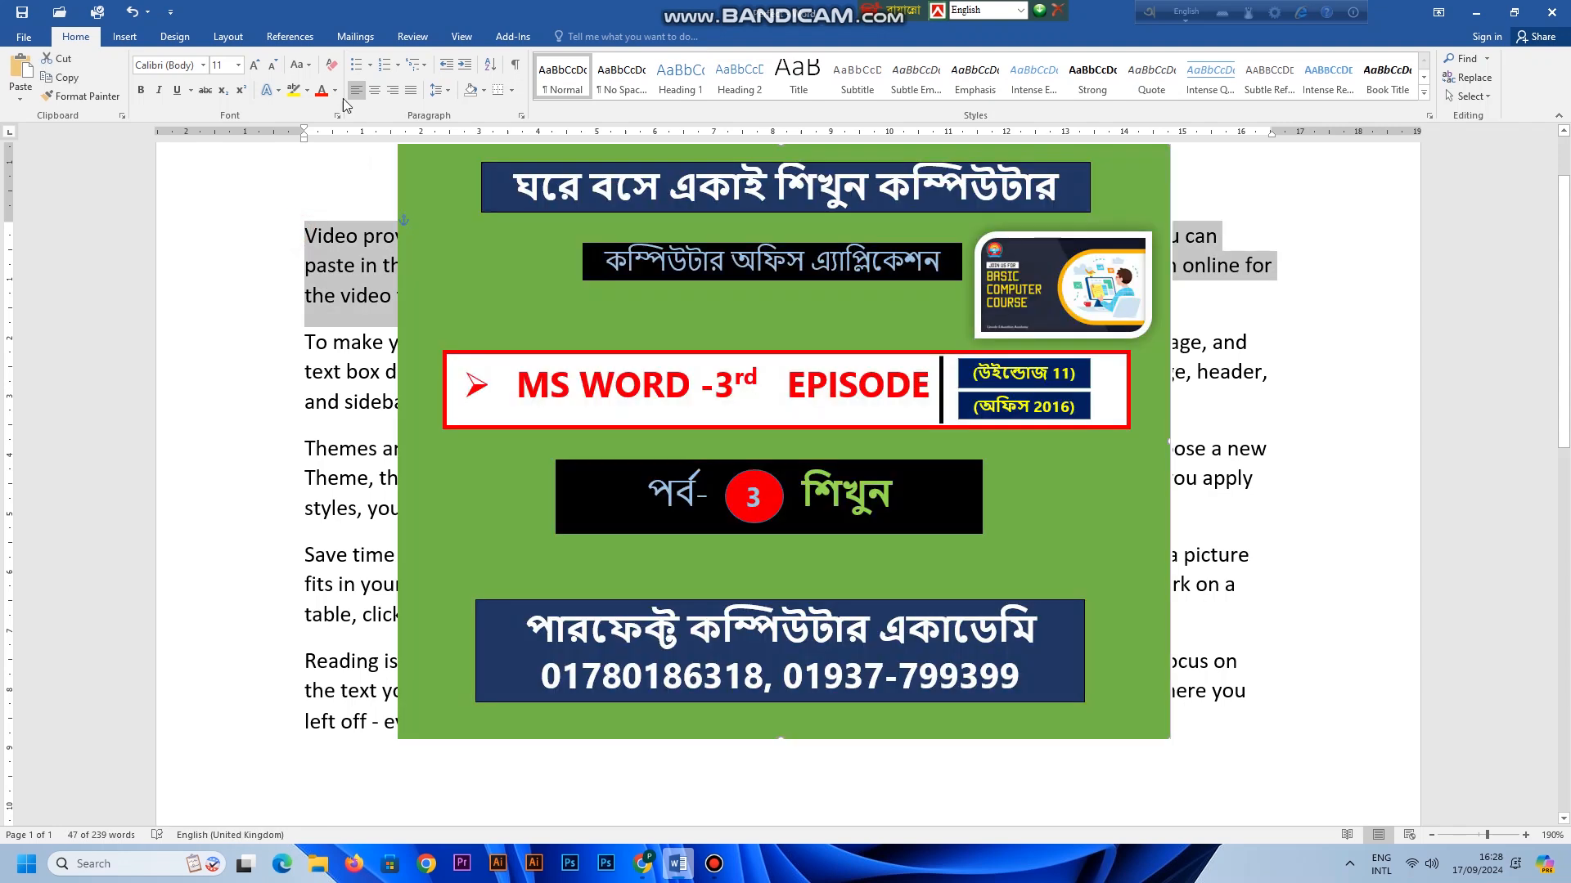
left_click(323, 91)
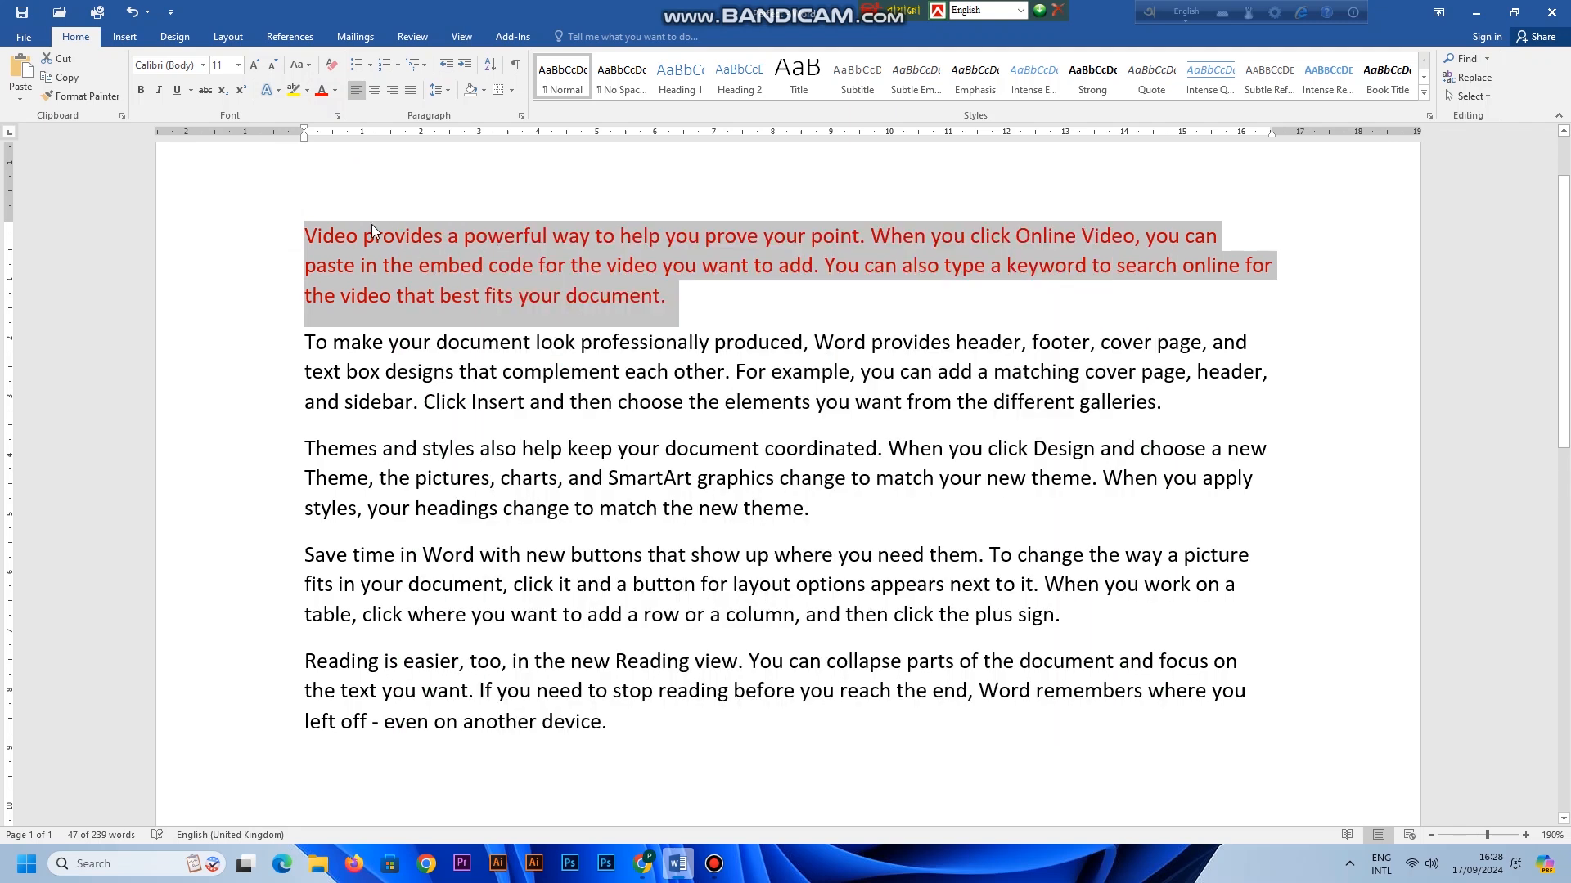
left_click(303, 233)
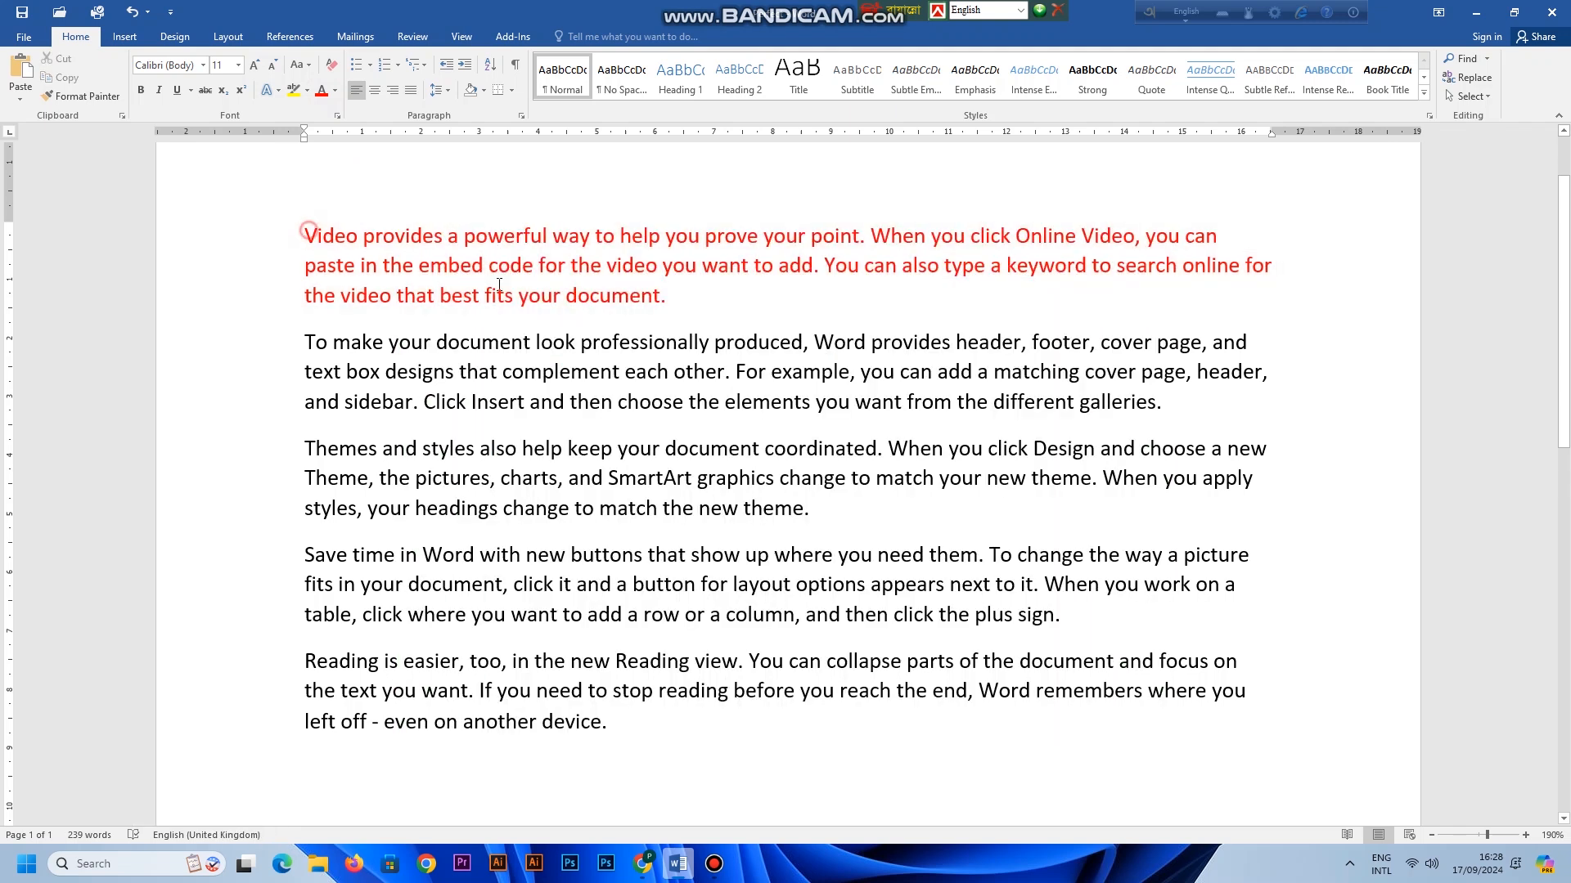
- Copy the red first paragraph and paste it below the last paragraph with its source formatting kept
triple_click(408, 267)
right_click(409, 235)
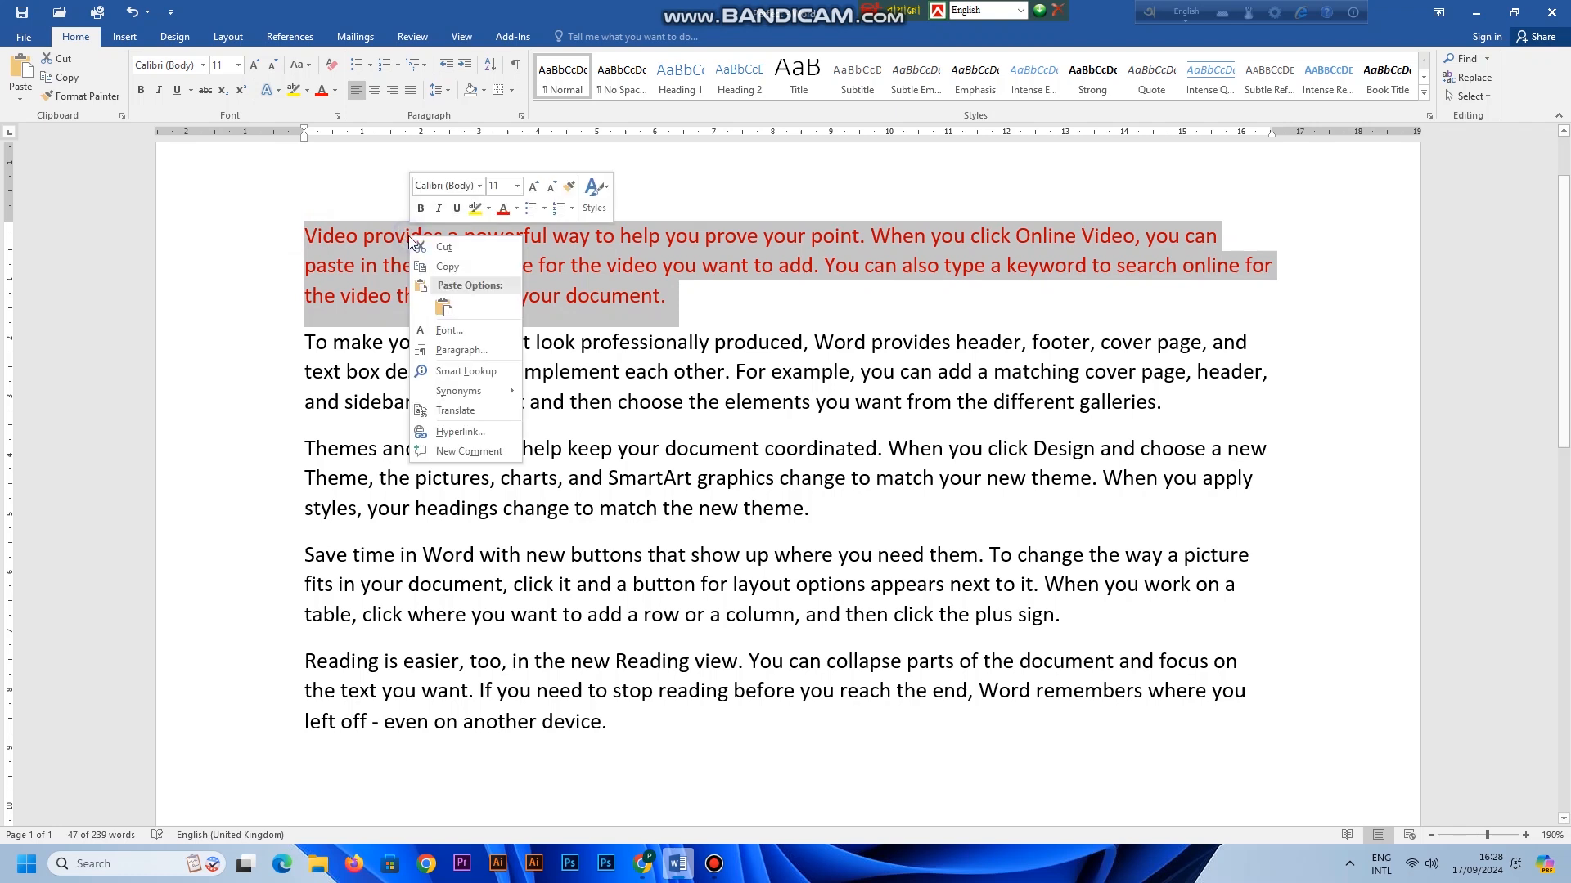
left_click(450, 266)
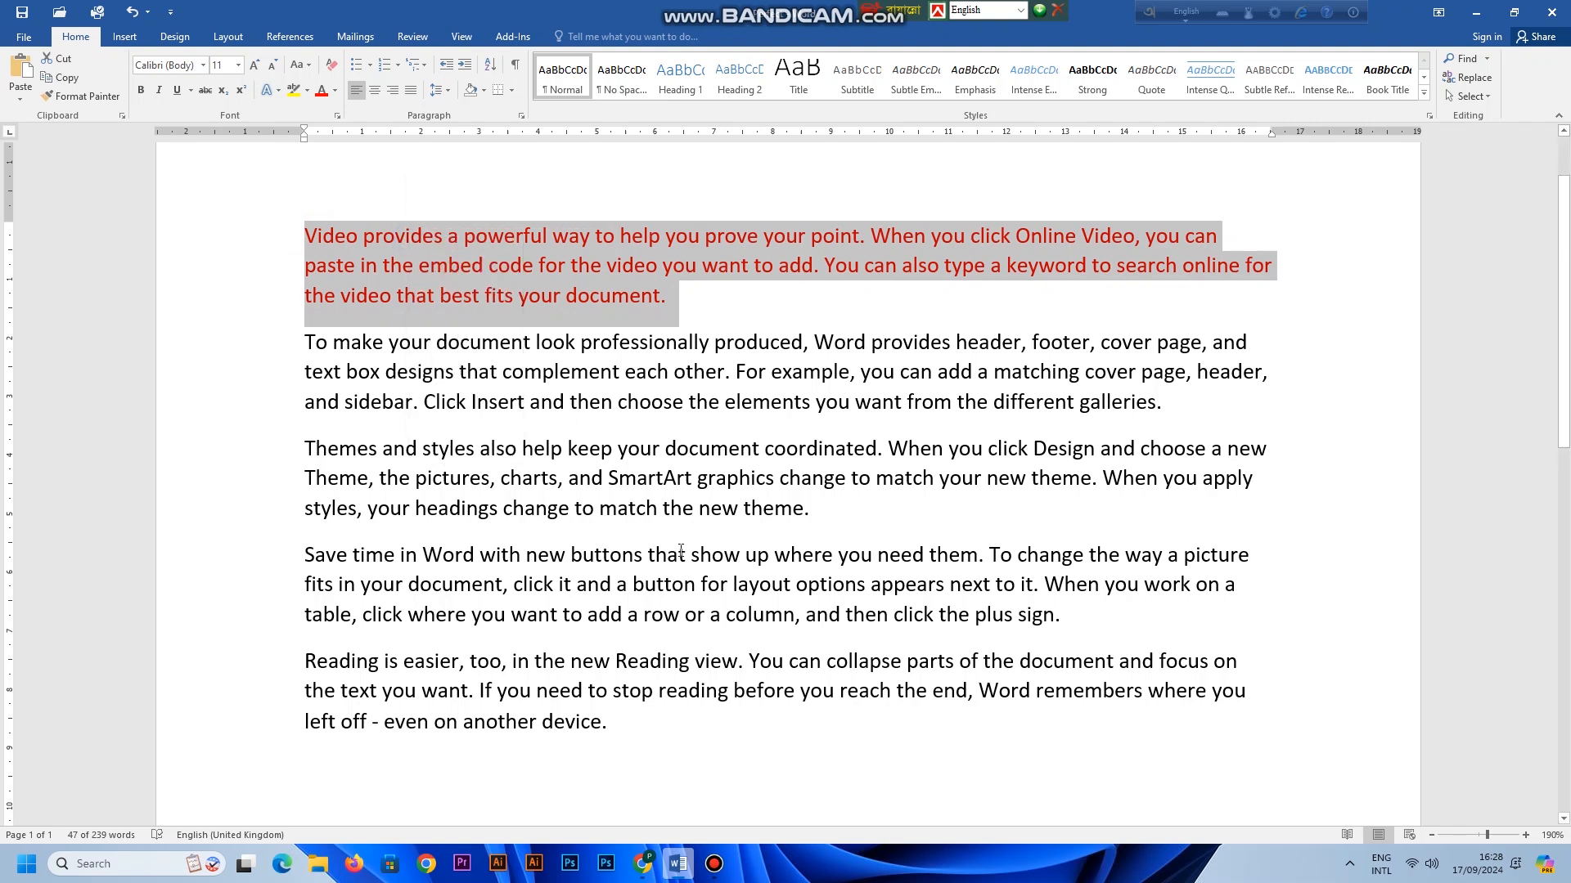
left_click(634, 723)
left_click(332, 754)
right_click(332, 753)
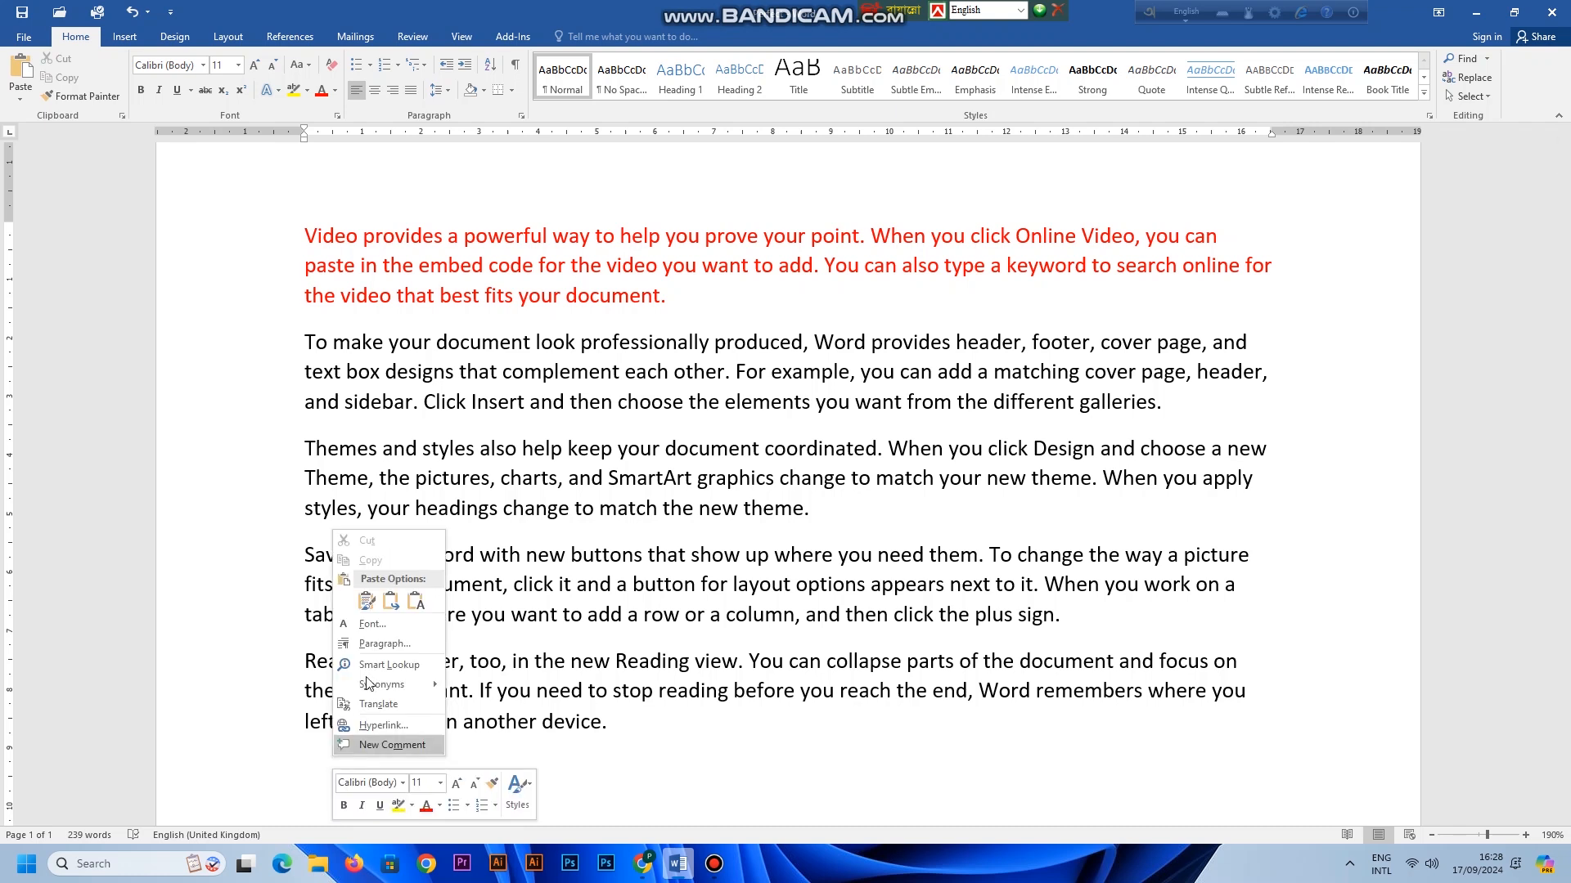
left_click(365, 602)
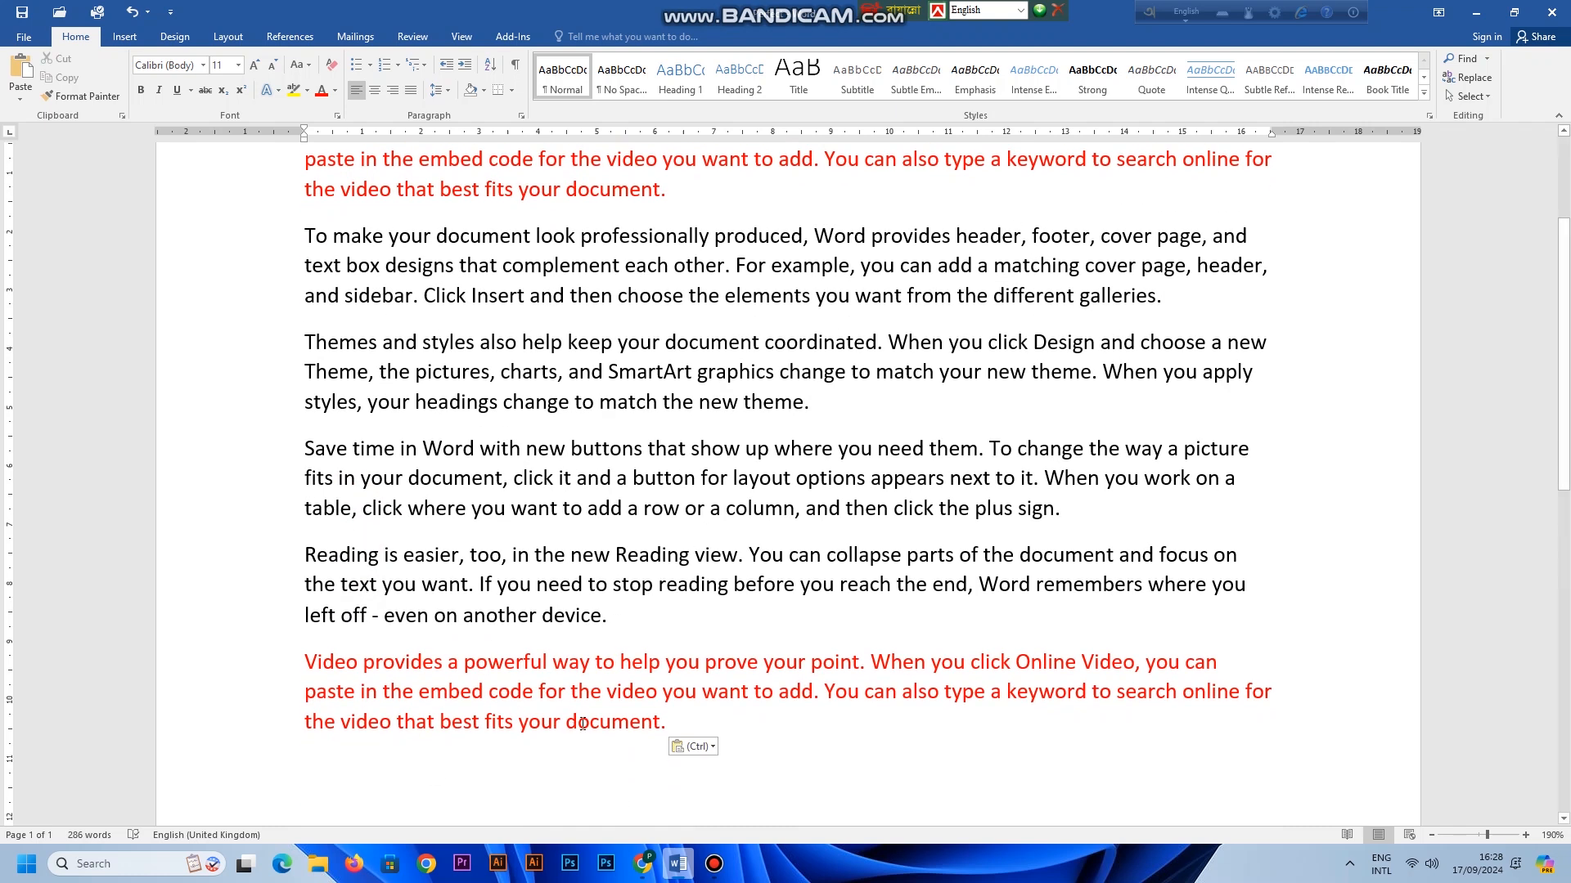
- Cut the red paragraph at the start of the document and paste it below its copy at the end, keeping the source formatting
scroll(582, 724, "up", 3)
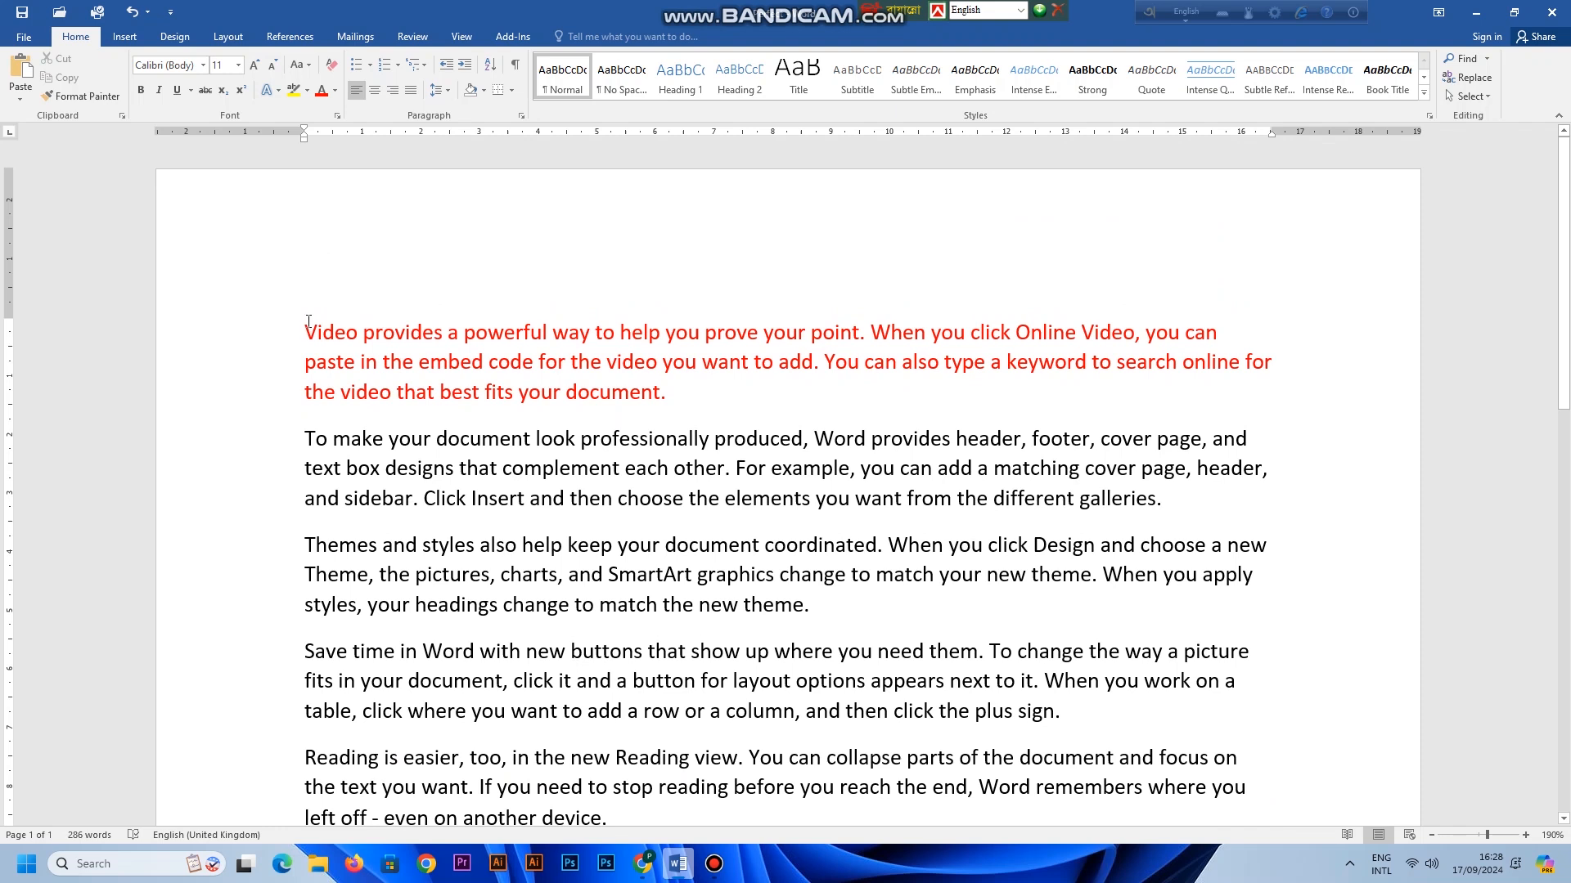
left_click_drag(306, 329, 679, 386)
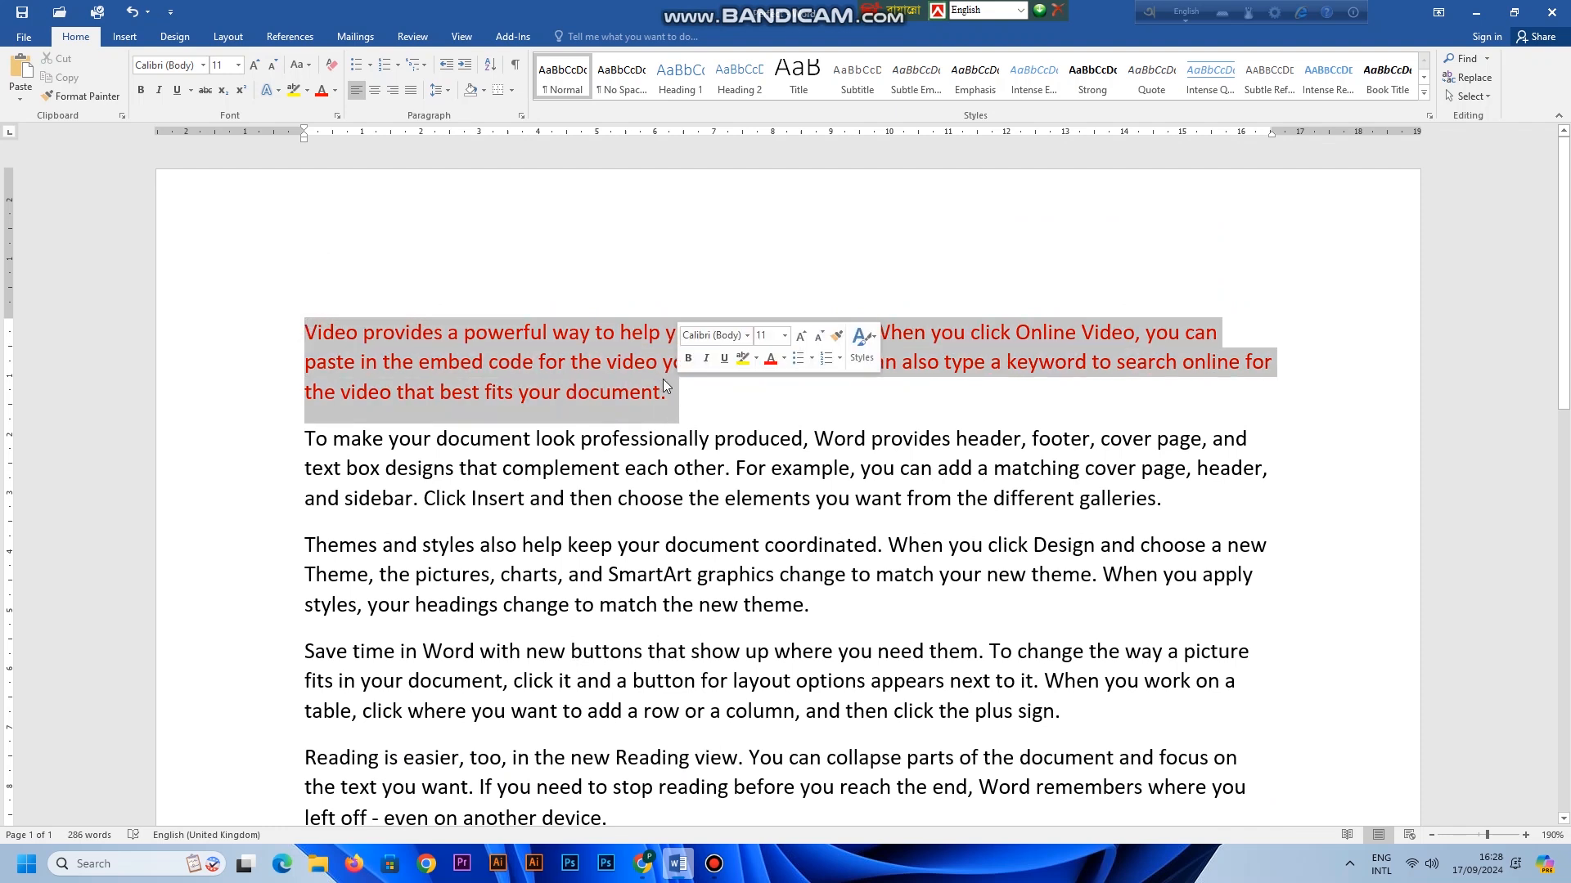
right_click(493, 331)
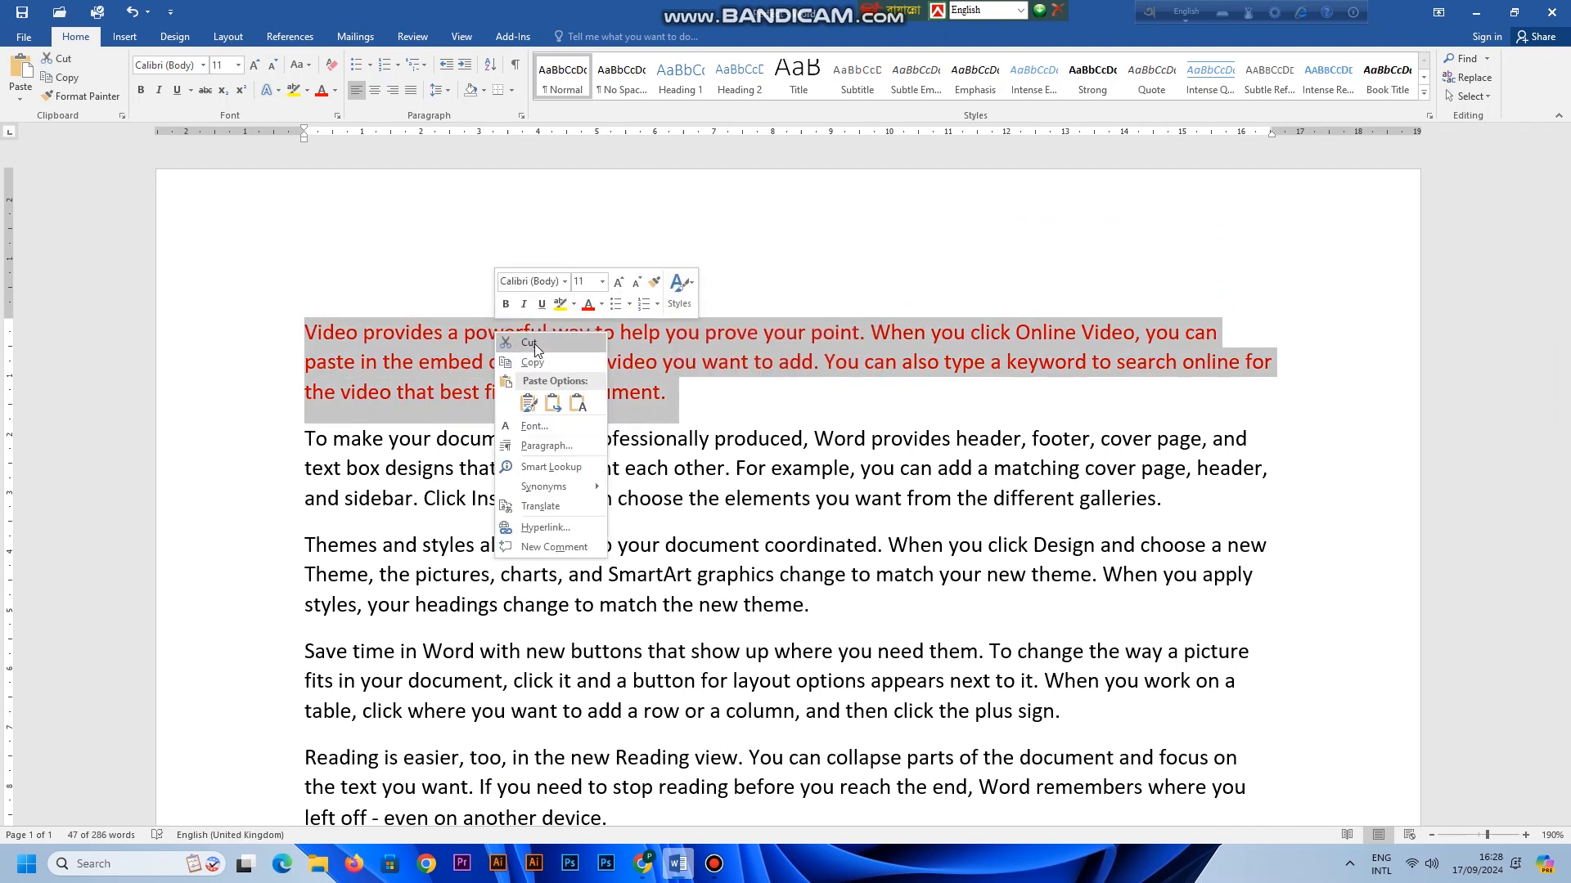
left_click(529, 342)
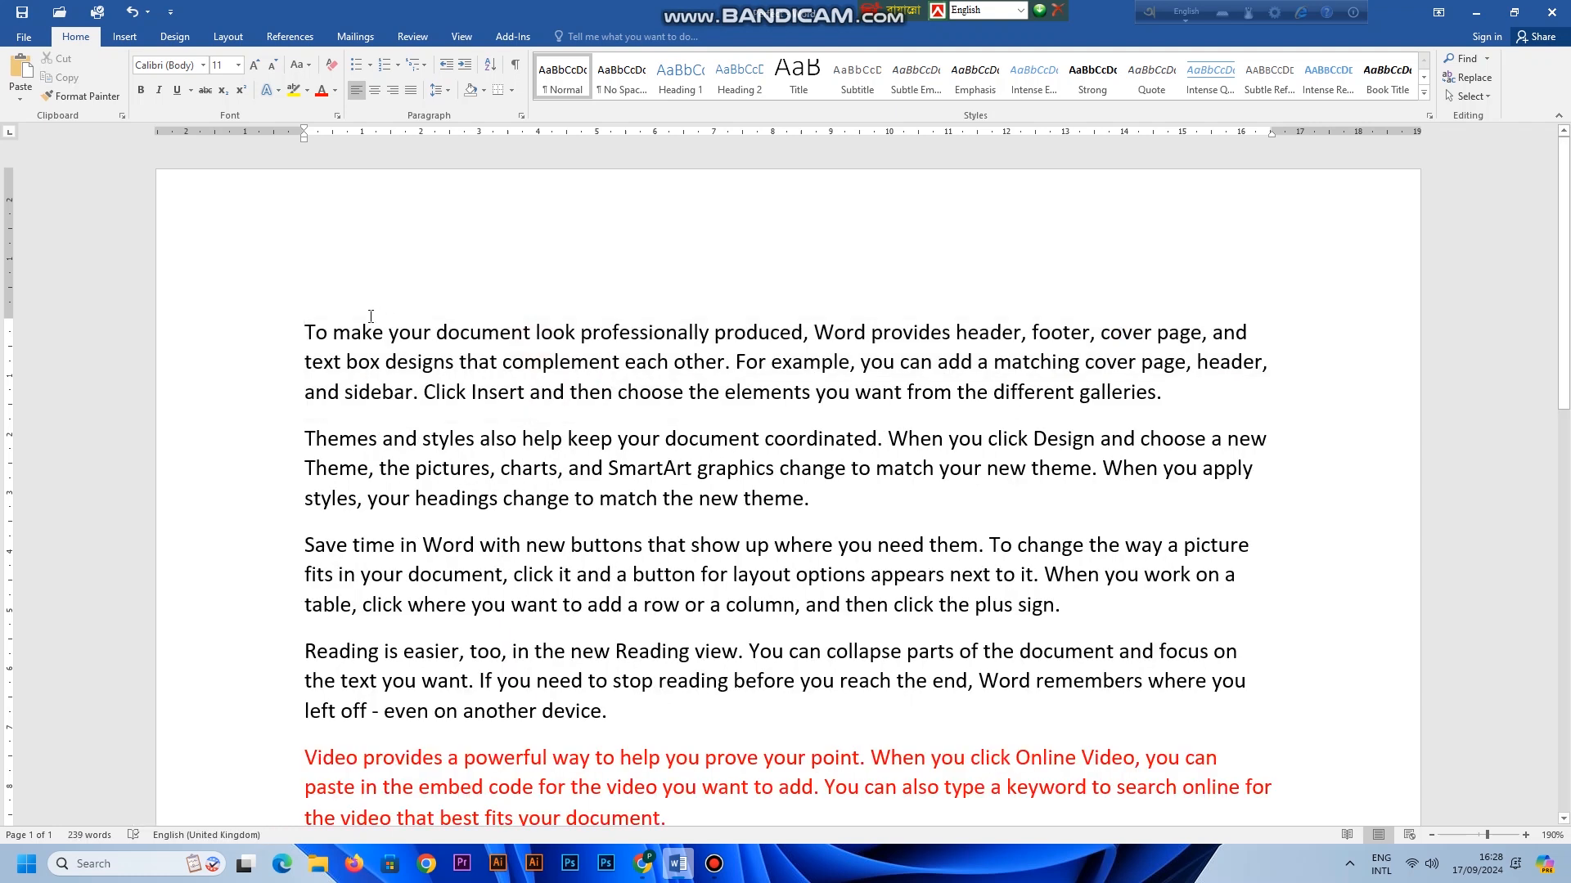
scroll(403, 444, "down", 3)
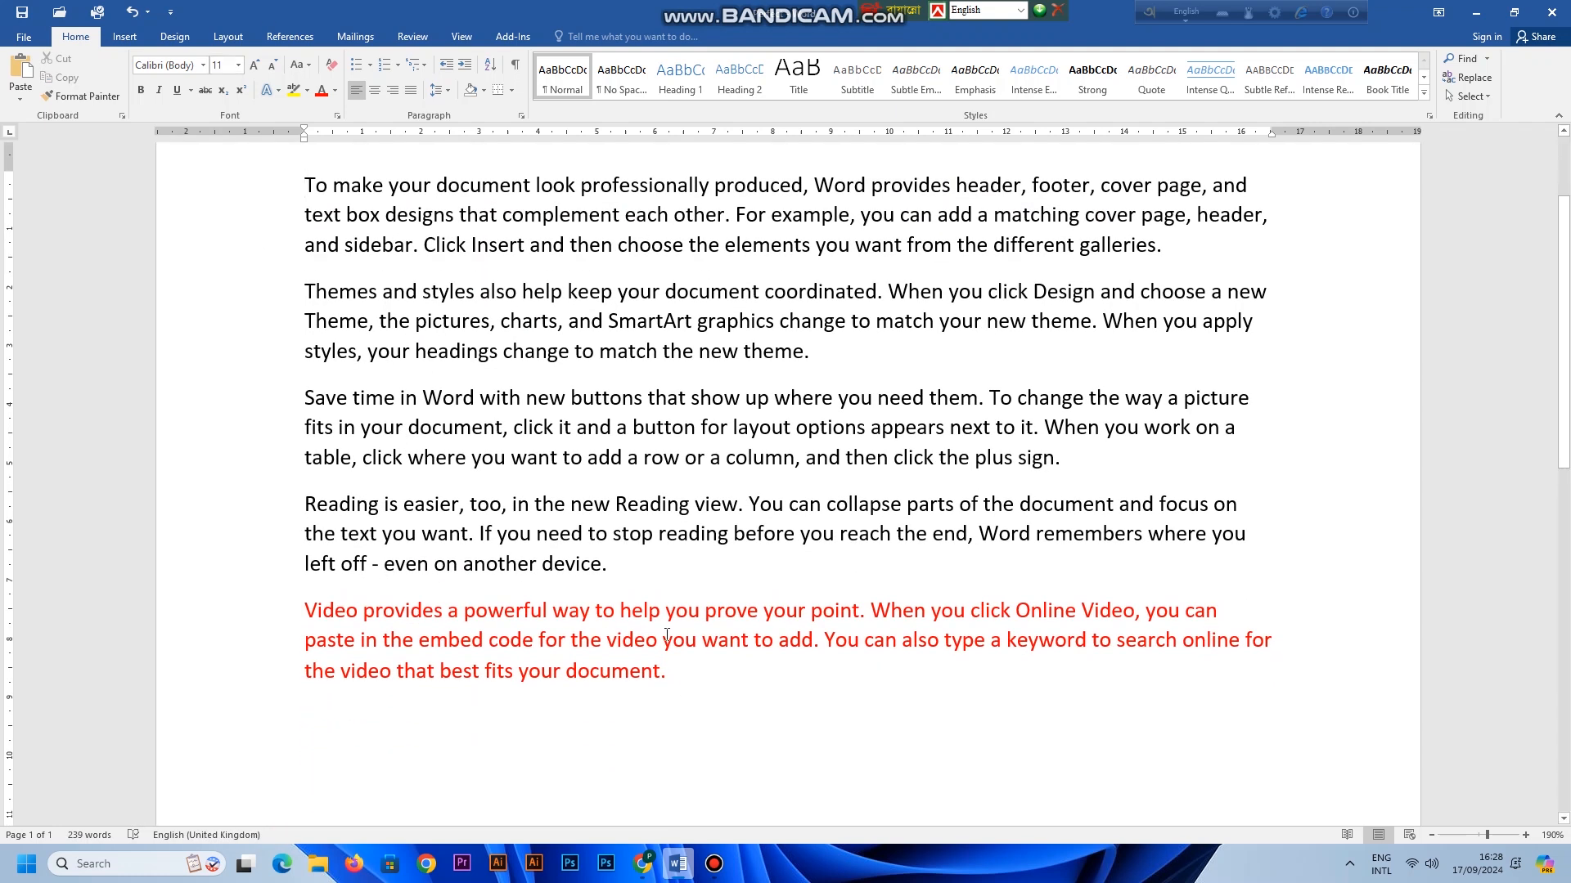
left_click(339, 723)
right_click(338, 528)
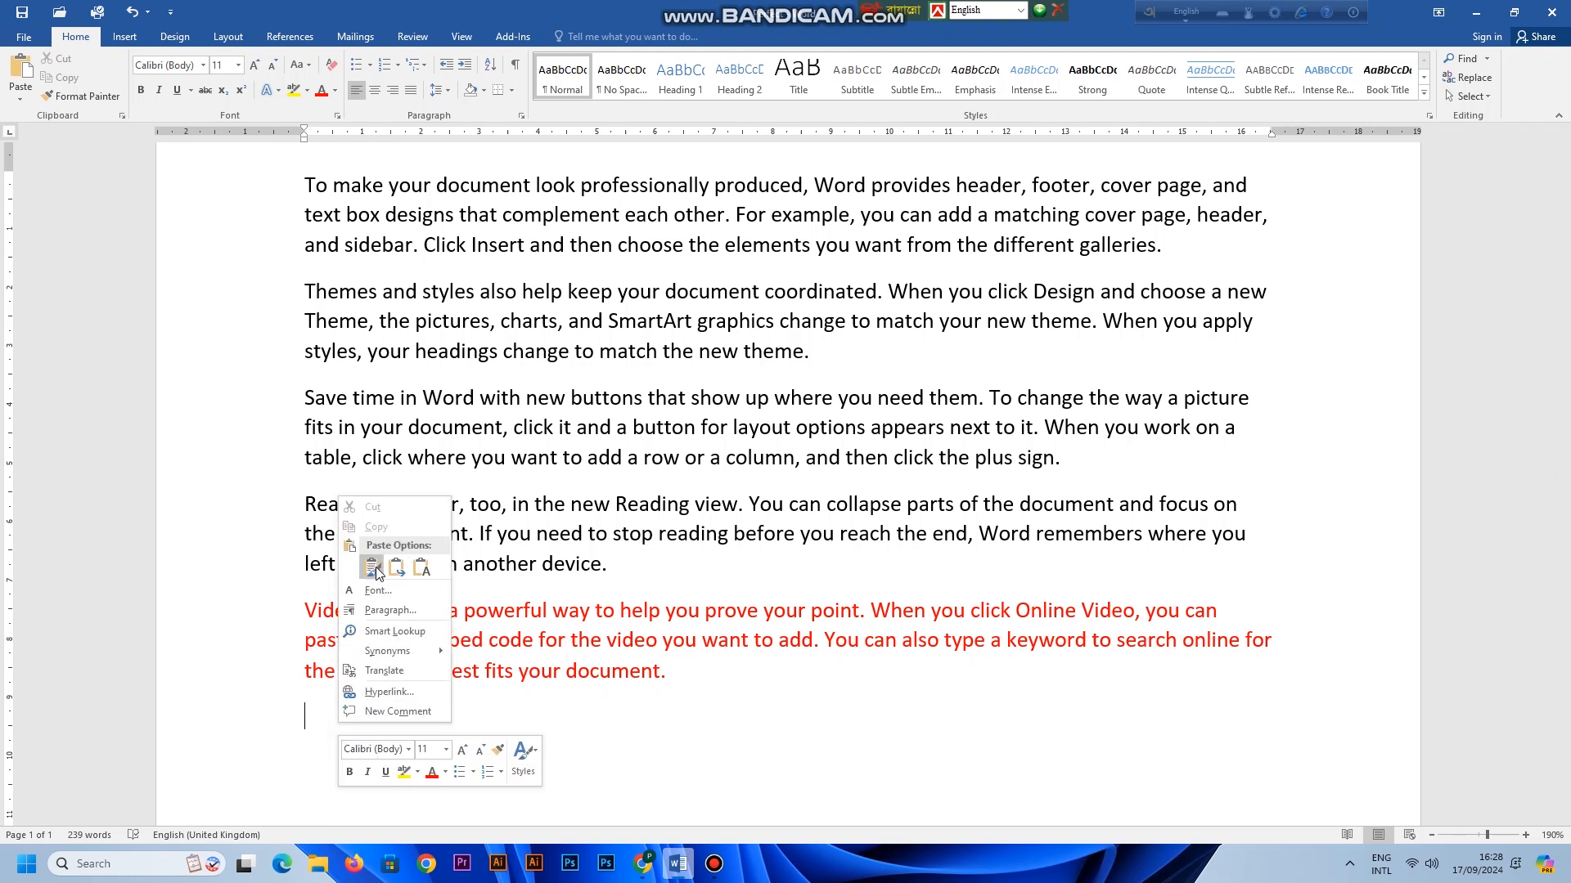
left_click(373, 566)
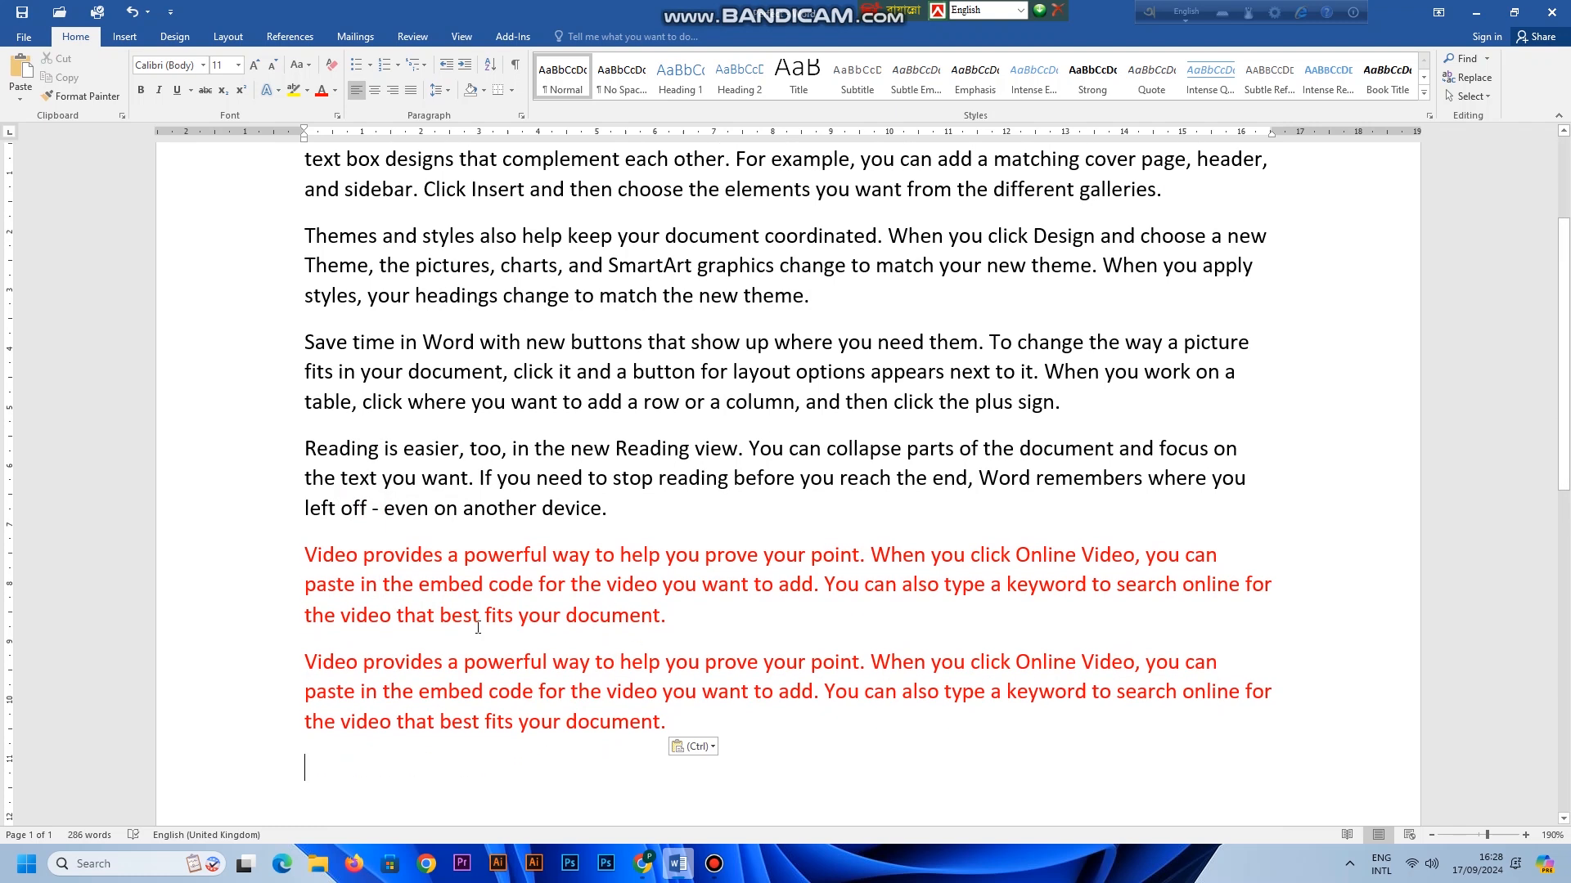
- Copy the two red paragraphs at the end of the document and paste them directly below
scroll(480, 632, "up", 2)
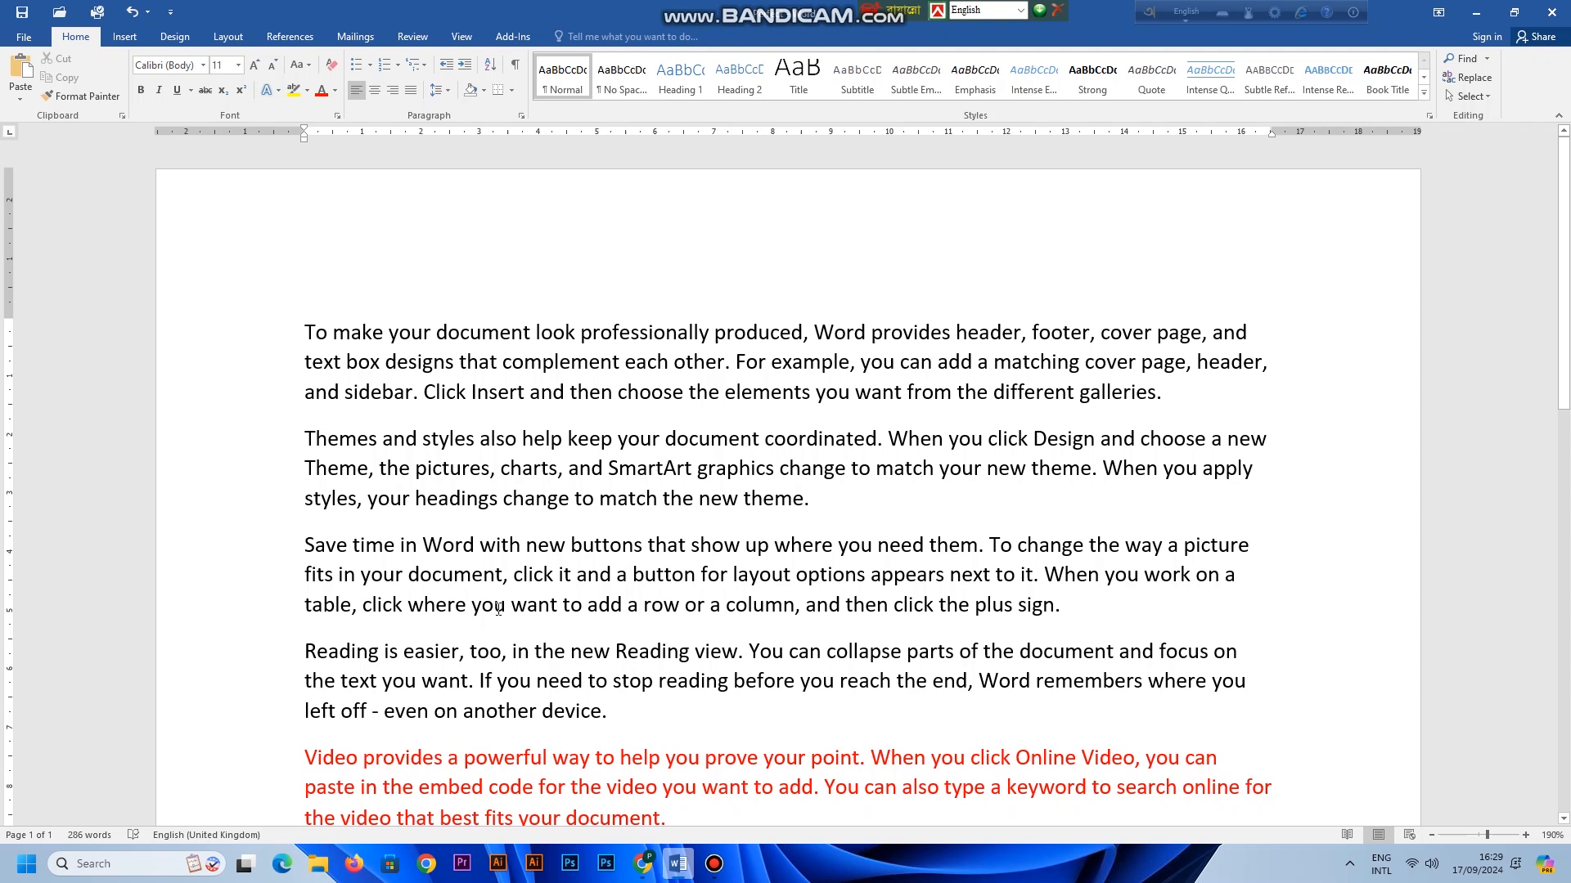
scroll(498, 610, "down", 2)
key("ctrl+v")
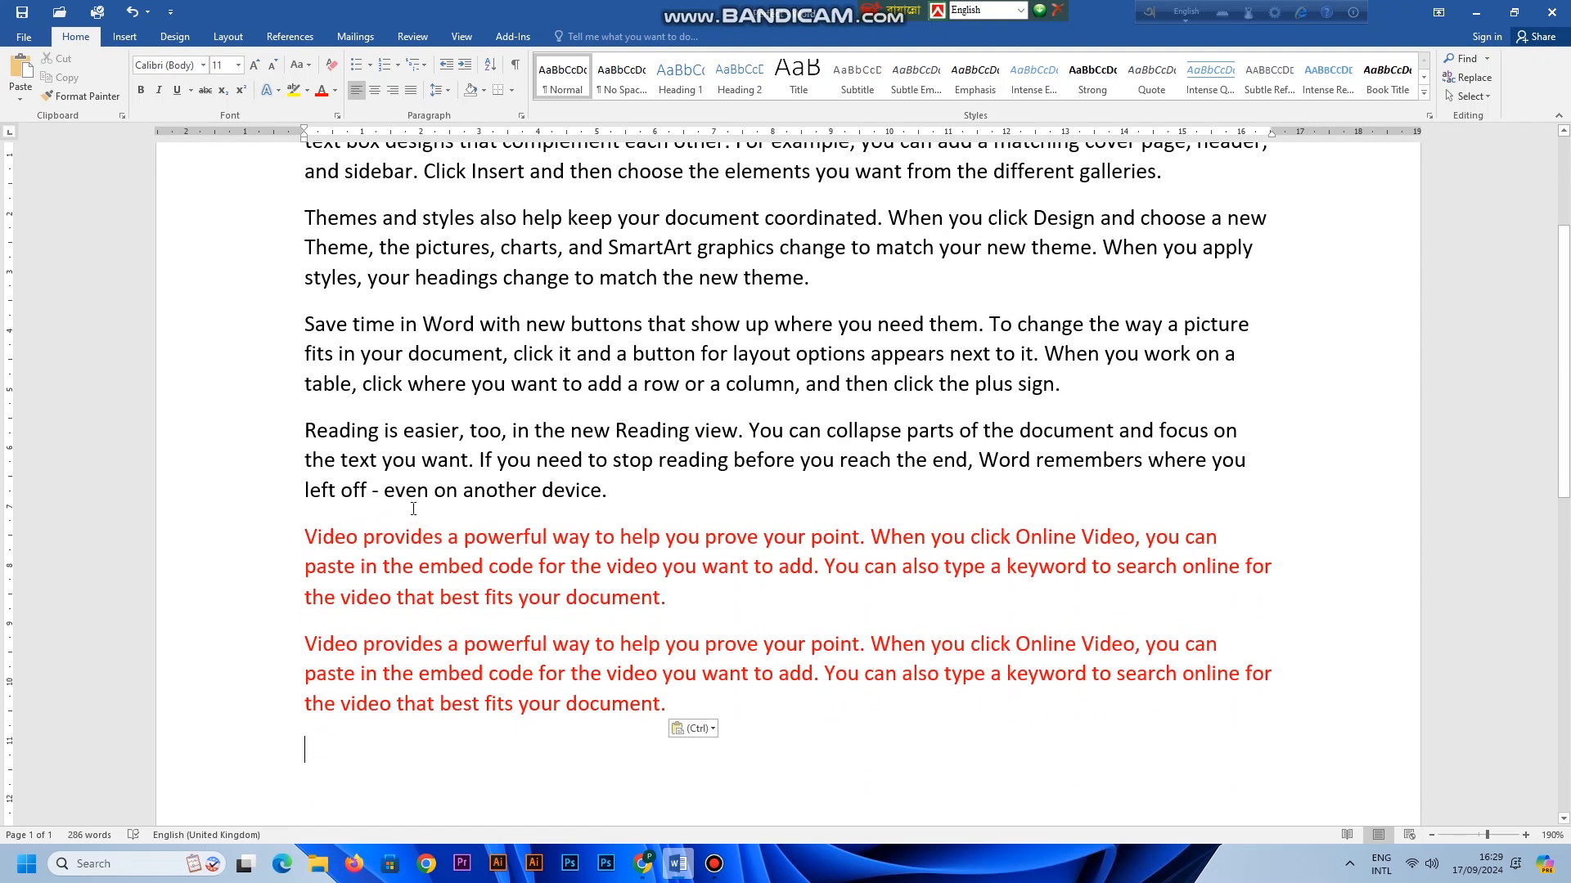
left_click_drag(305, 538, 679, 728)
key("ctrl+c")
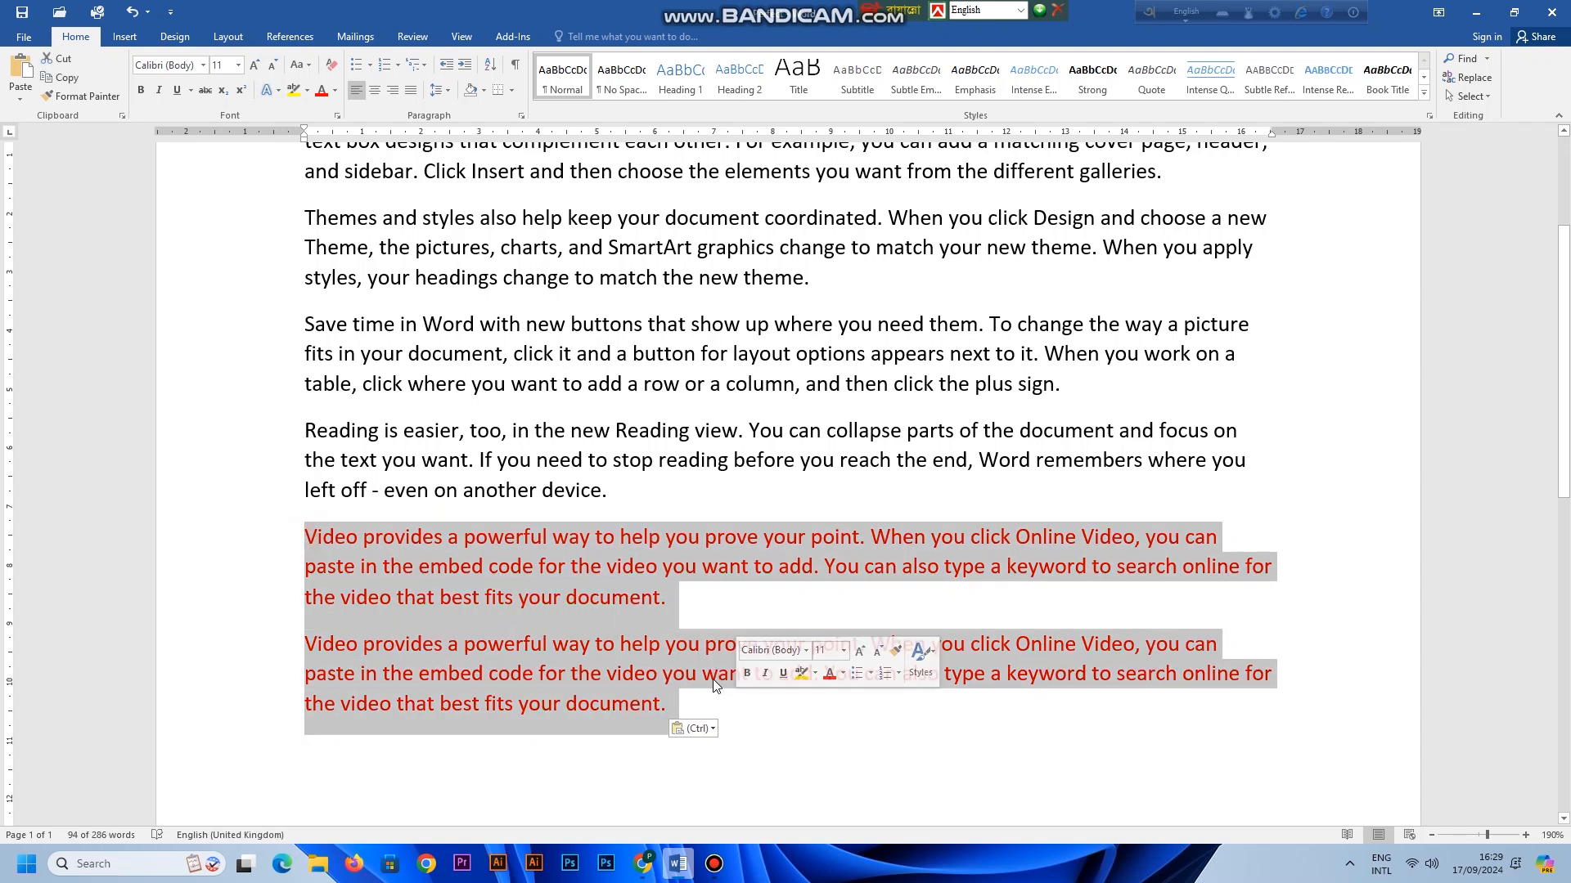
left_click(349, 758)
key("ctrl+v")
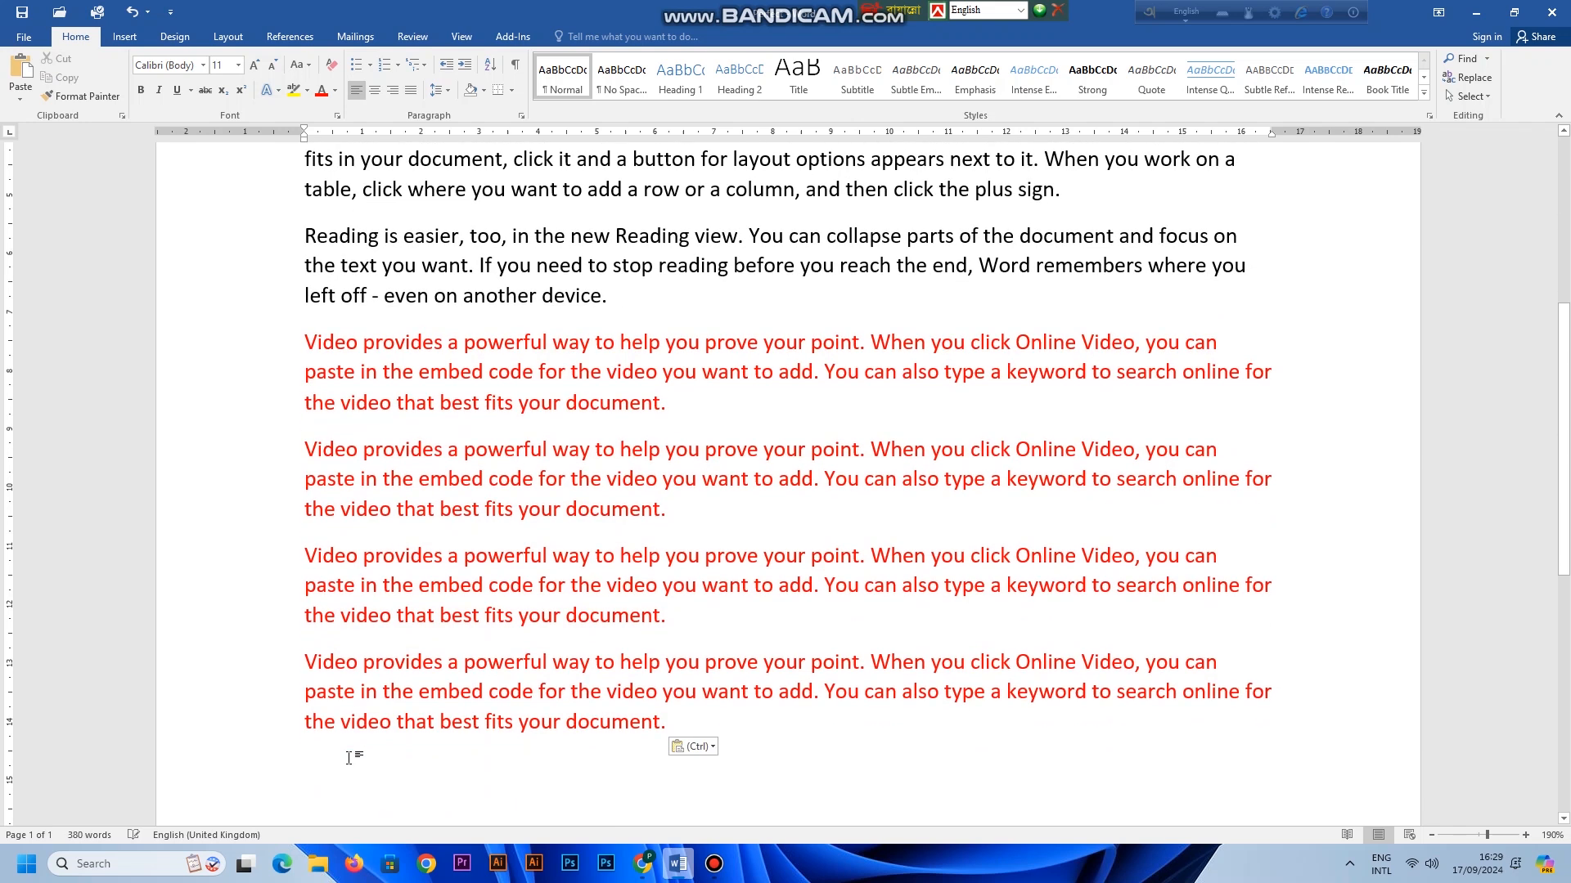
- Move the four red paragraphs from the end of the document to a new line after the paragraph beginning "To make your document"
left_click_drag(272, 346, 378, 778)
key("ctrl+c")
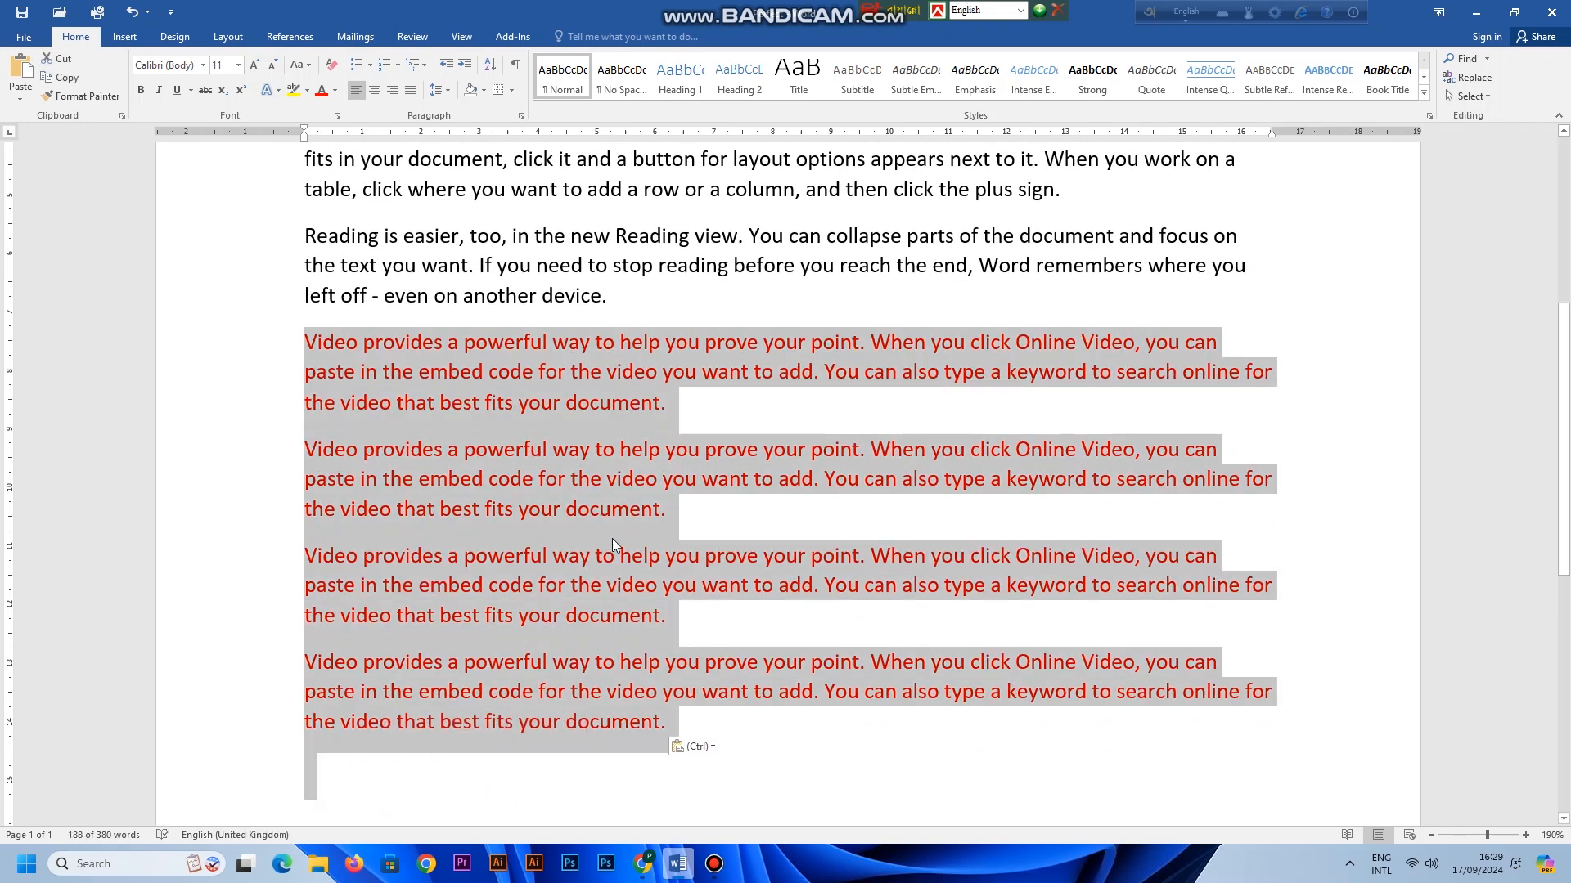
key("Delete")
scroll(413, 442, "up", 5)
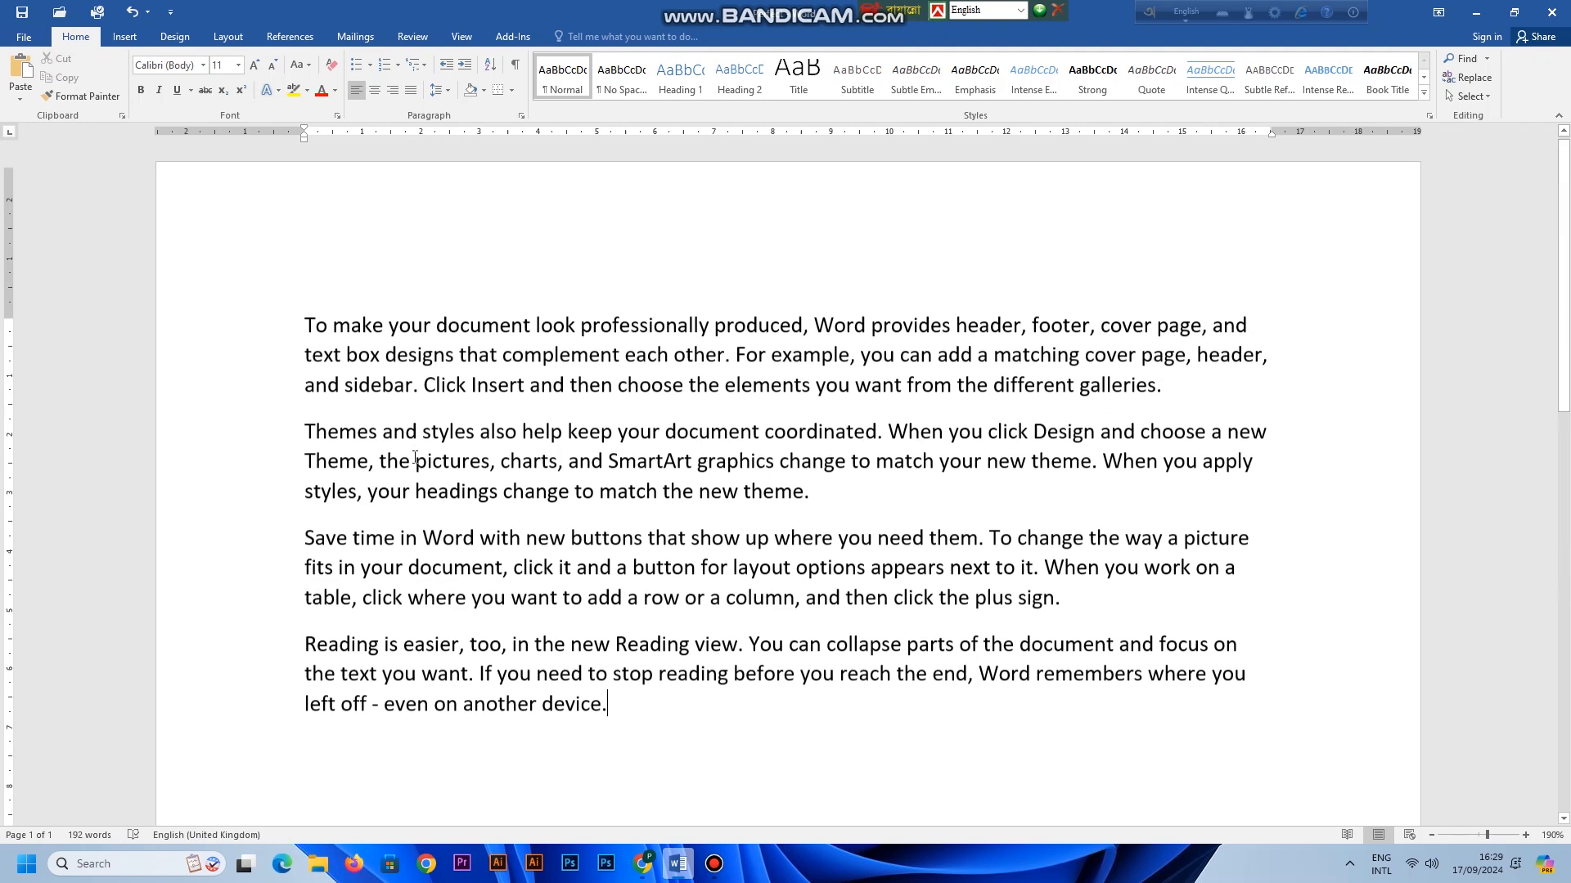
left_click(318, 414)
left_click(1181, 398)
key("Return")
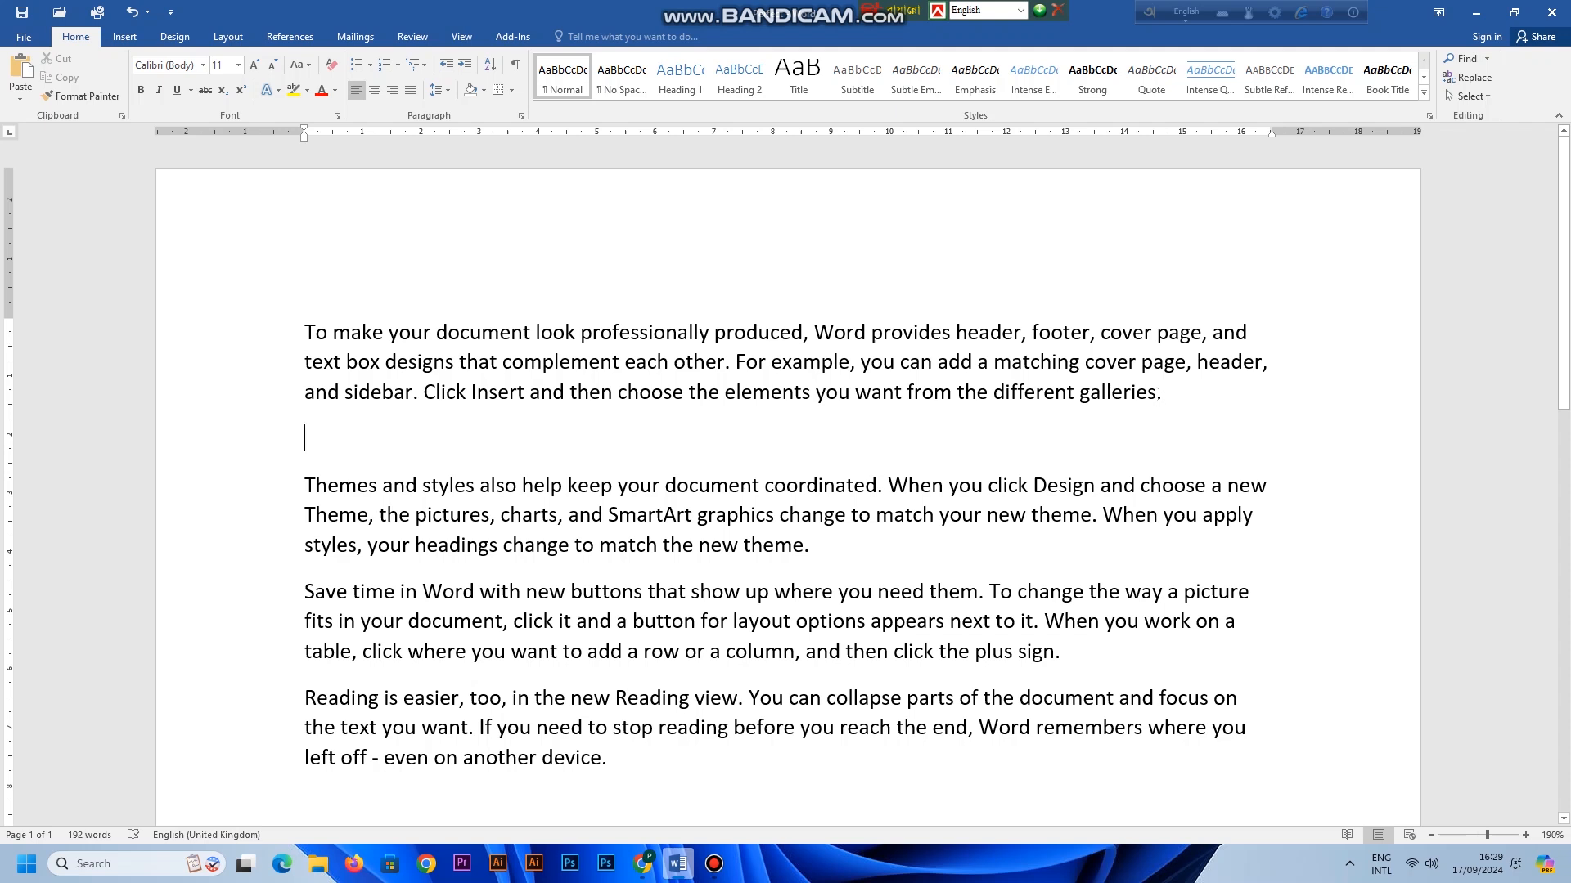
key("ctrl+v")
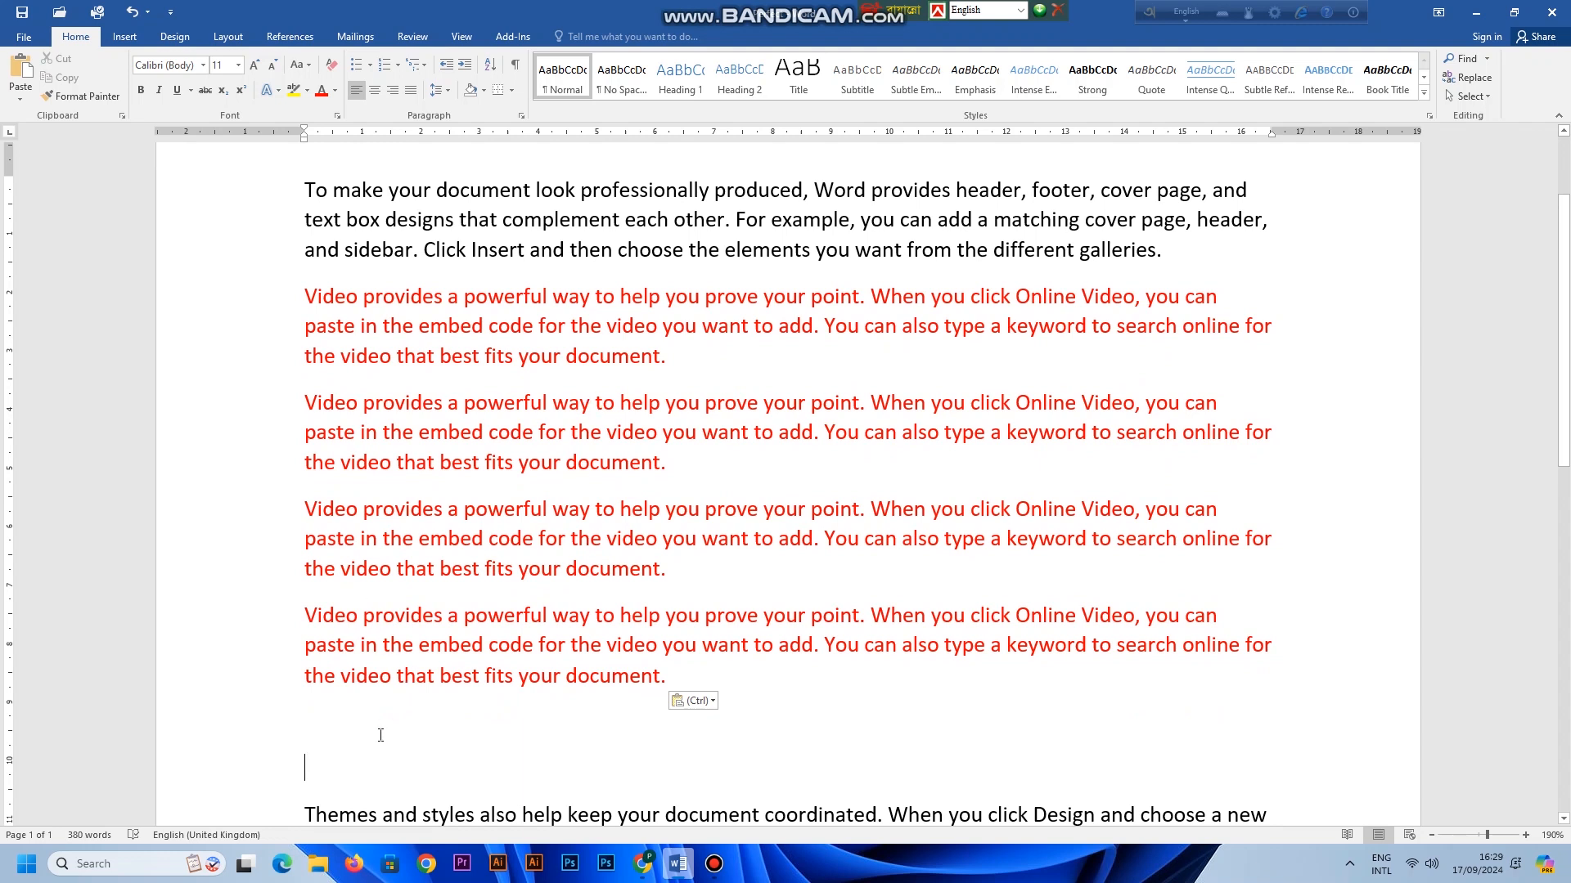
- Delete the two empty lines before the paragraph beginning "Themes and styles"
key("Delete")
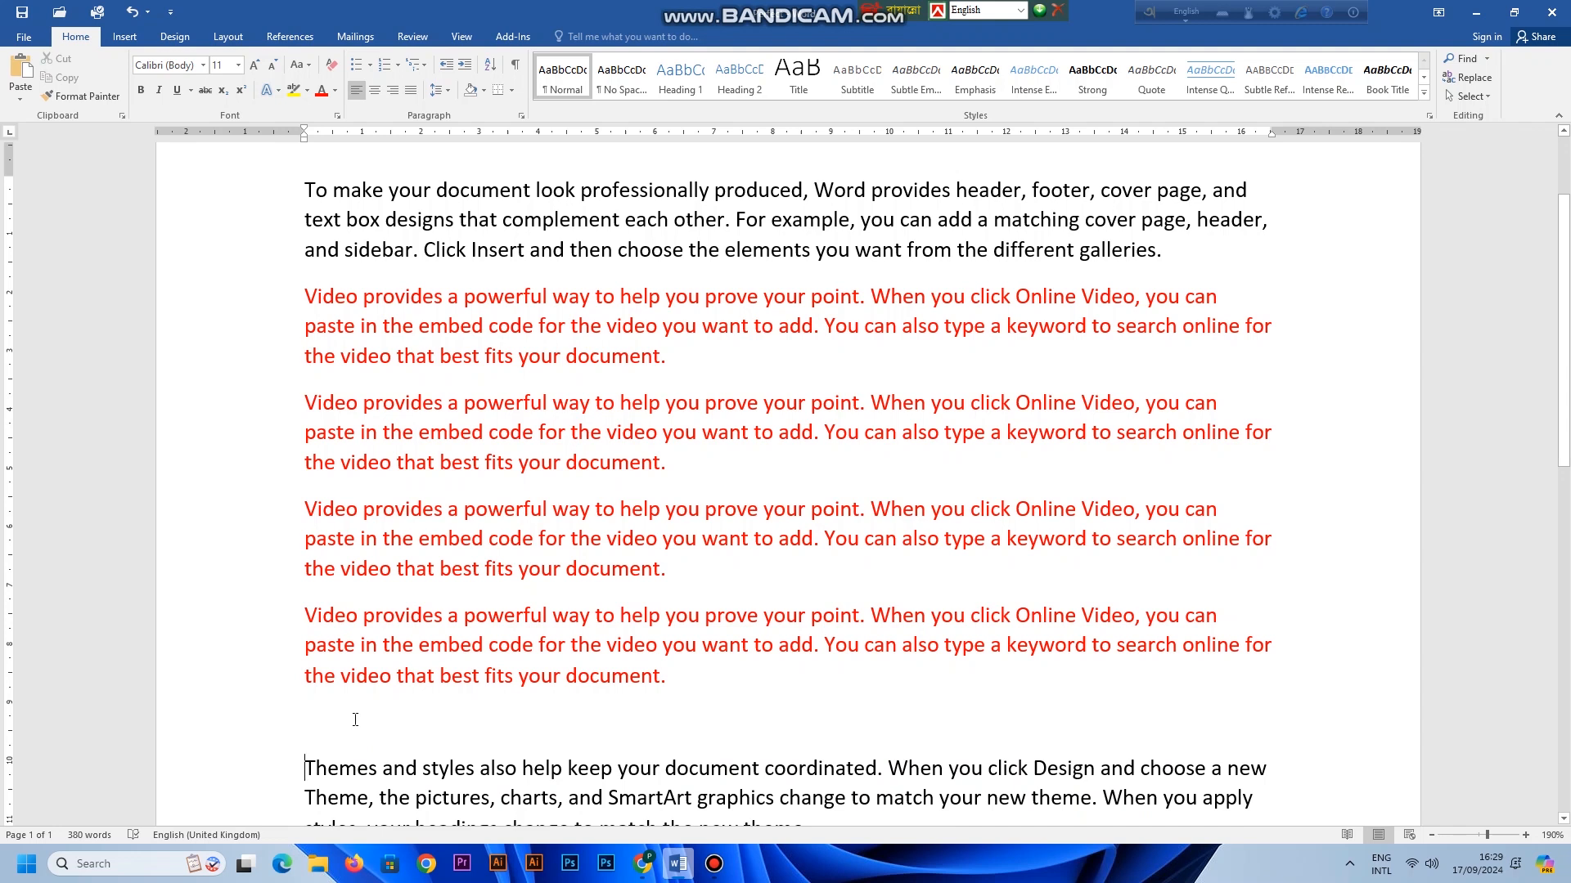
key("Delete")
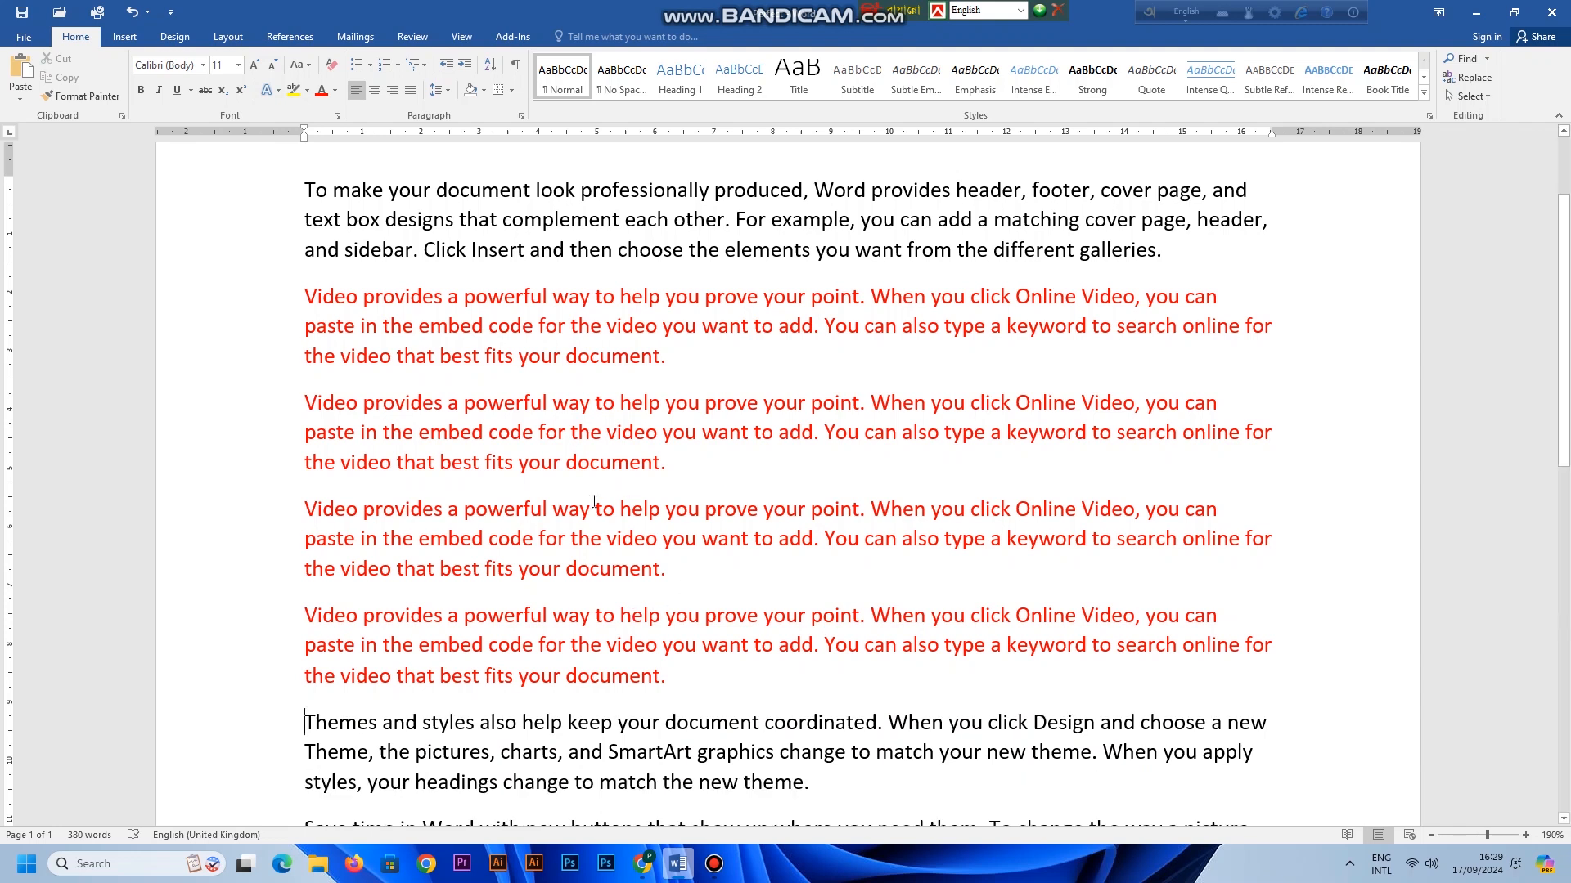
- Select the whole document's text, then individual red paragraphs, and finally only the first line of the third red paragraph
key("ctrl+a")
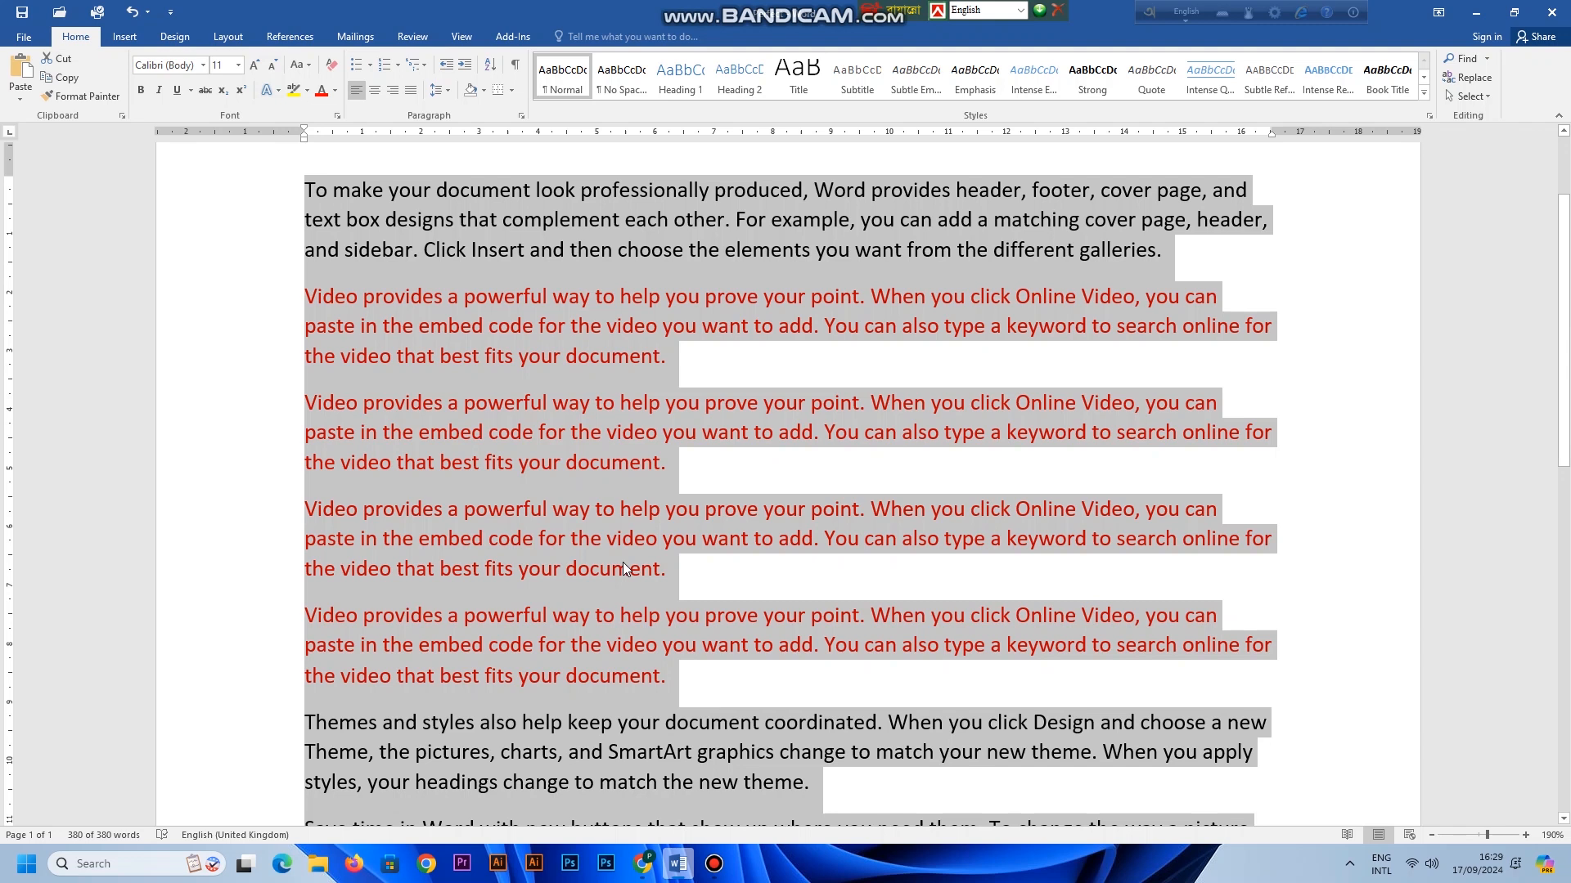
left_click(681, 466)
left_click_drag(301, 296, 697, 471)
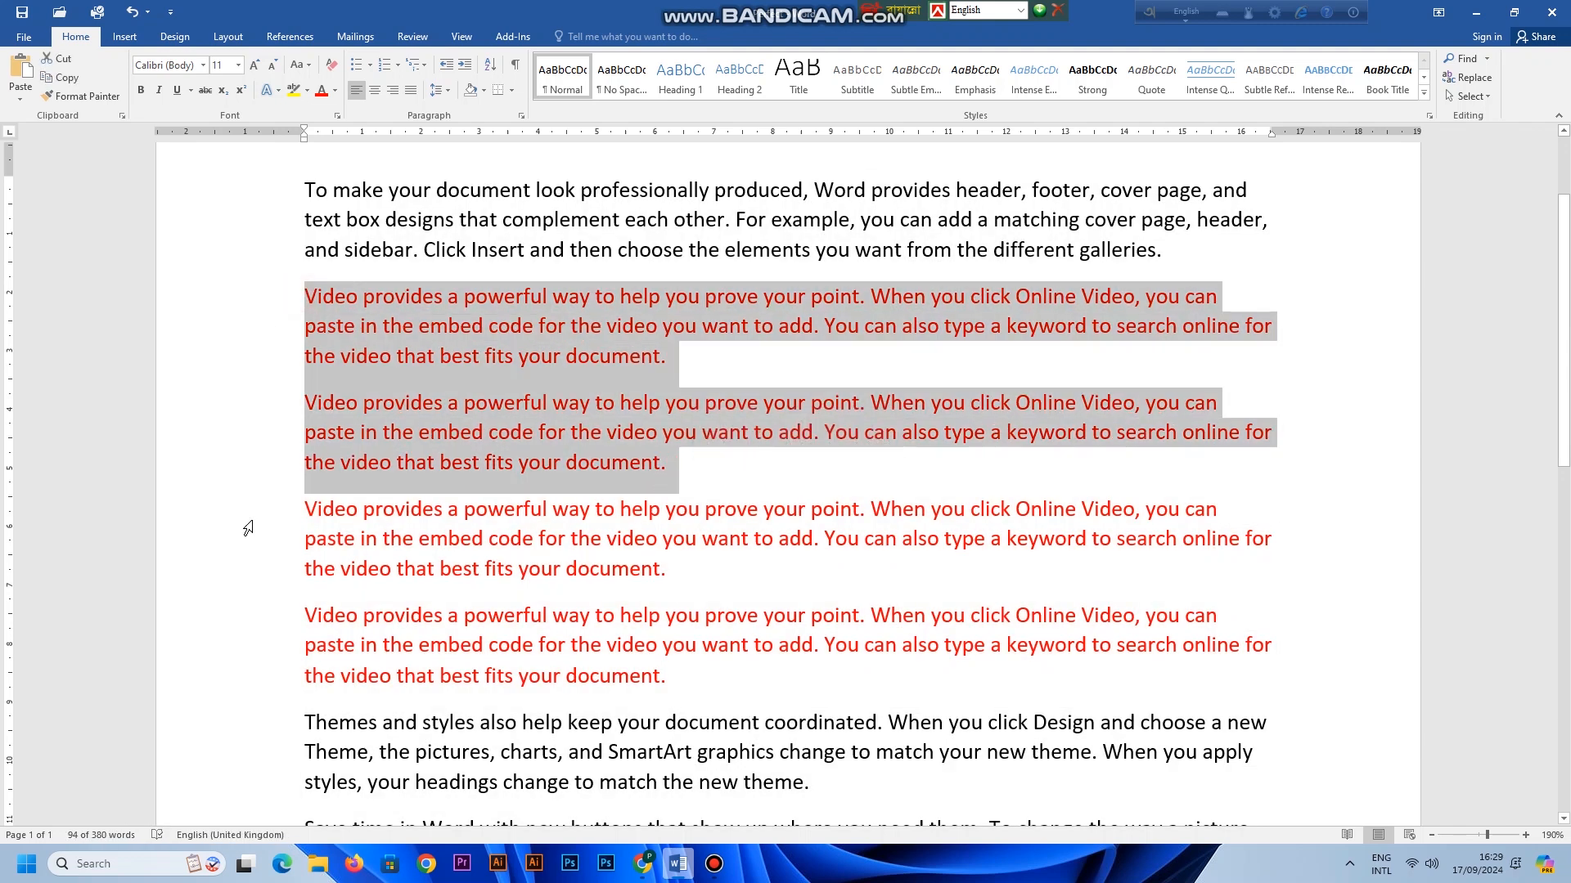
left_click_drag(298, 508, 649, 573)
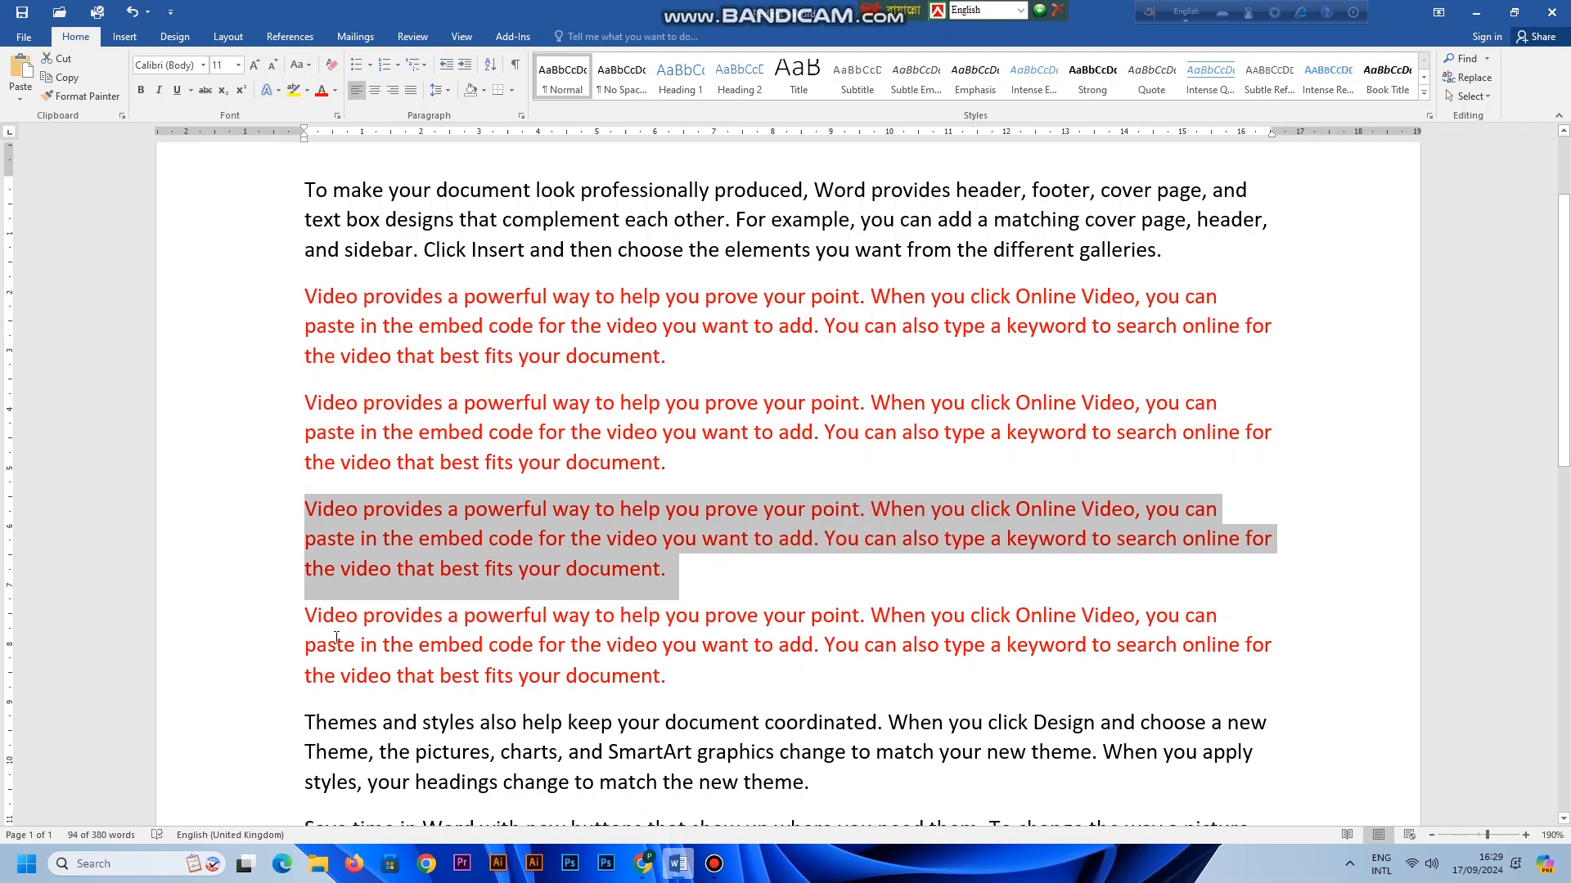
left_click_drag(303, 615, 679, 677)
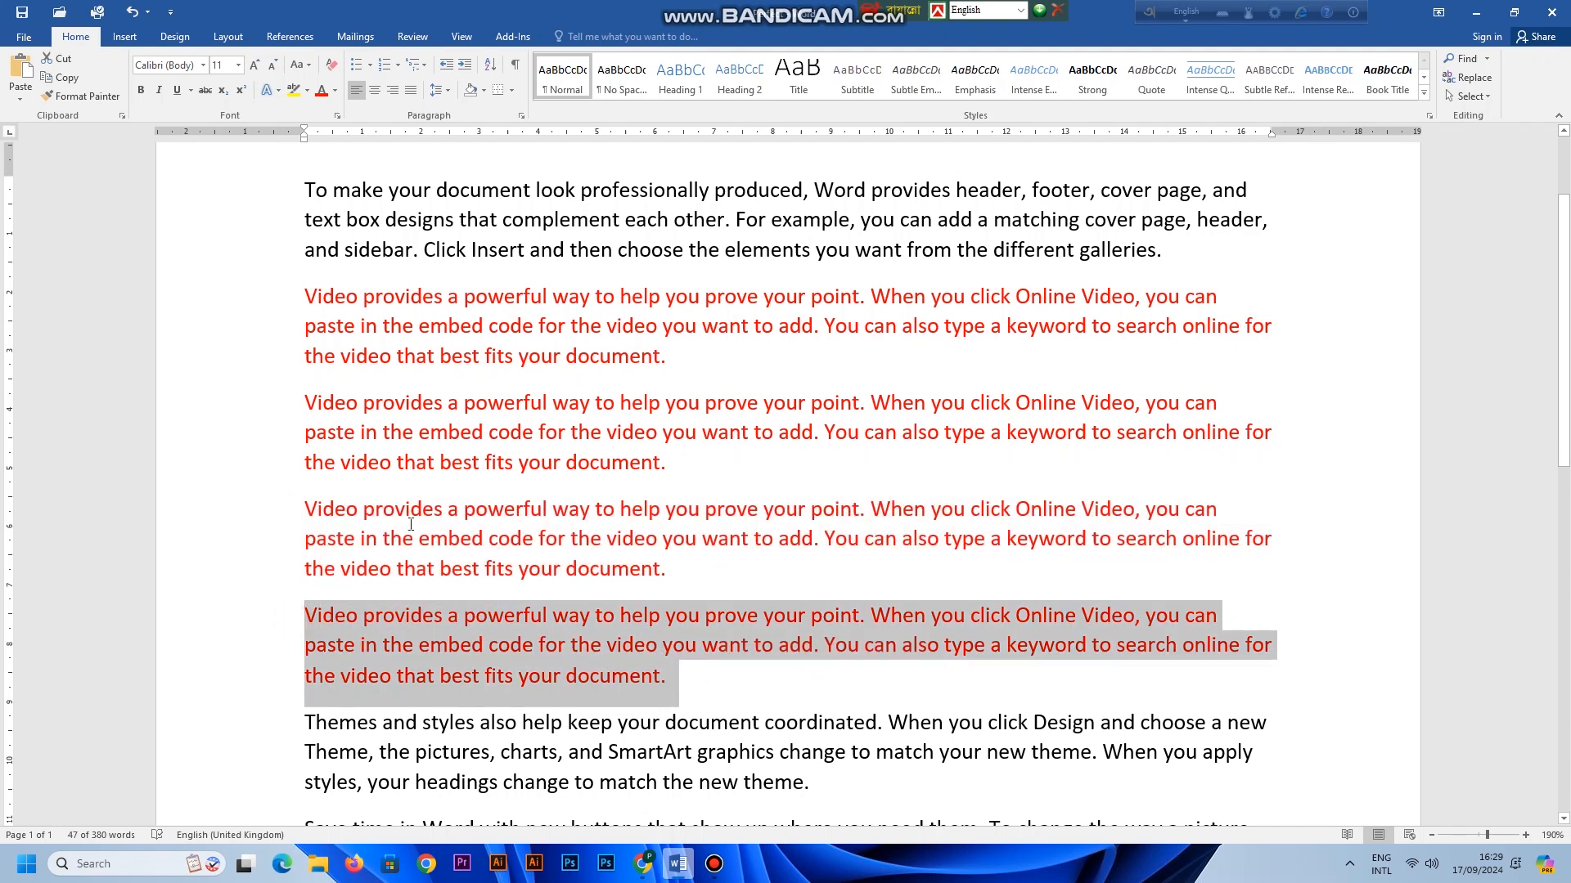
left_click_drag(298, 504, 1307, 504)
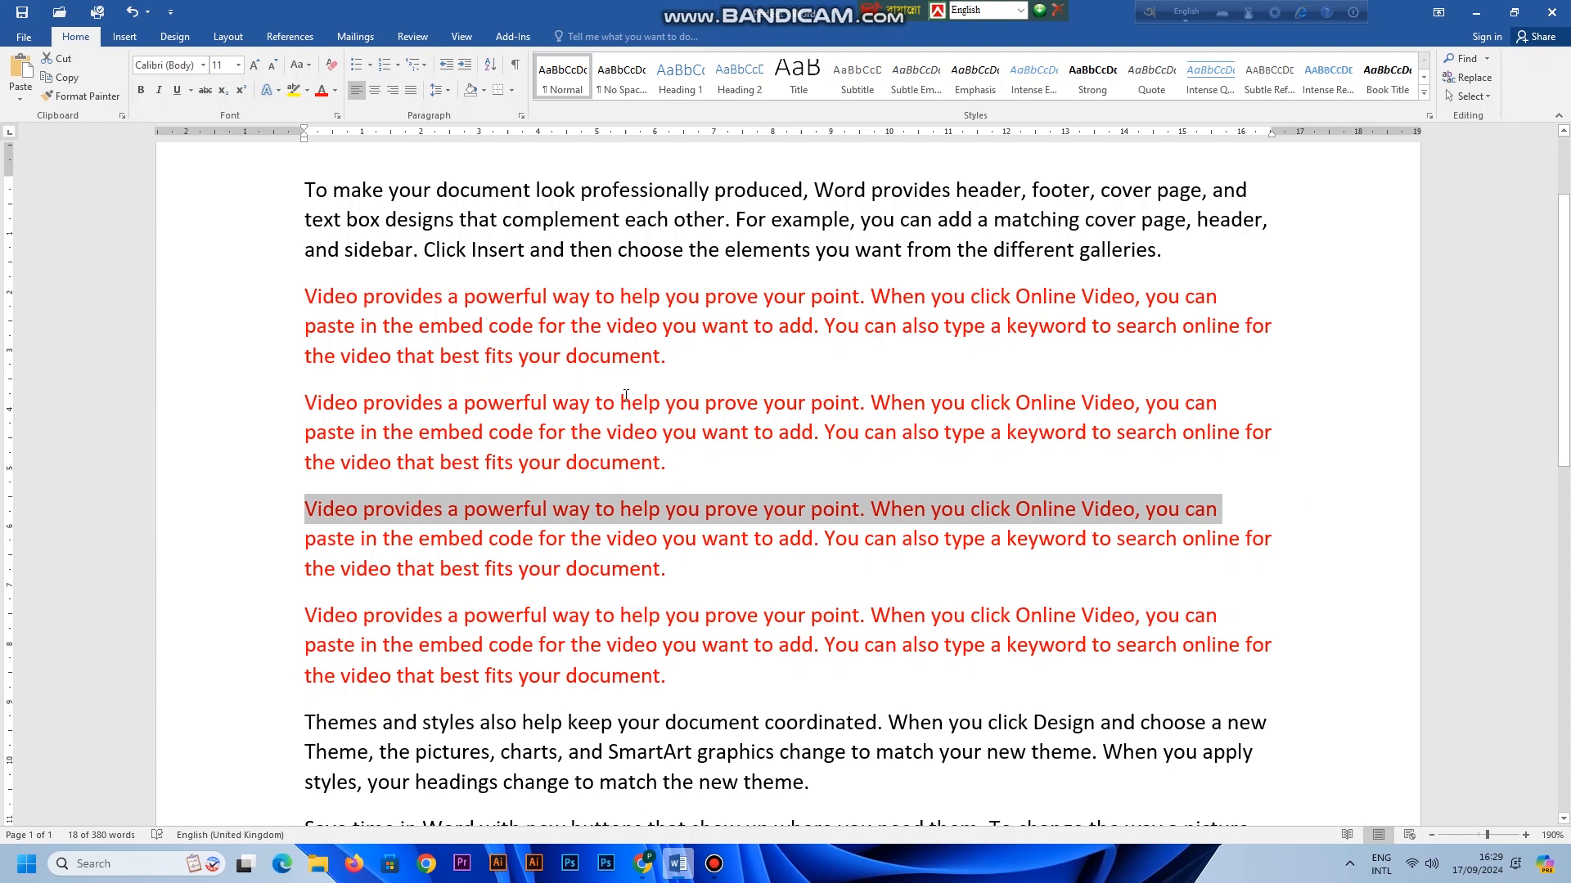
- Delete the document's entire text and undo the deletion, three times in a row
key("ctrl+a")
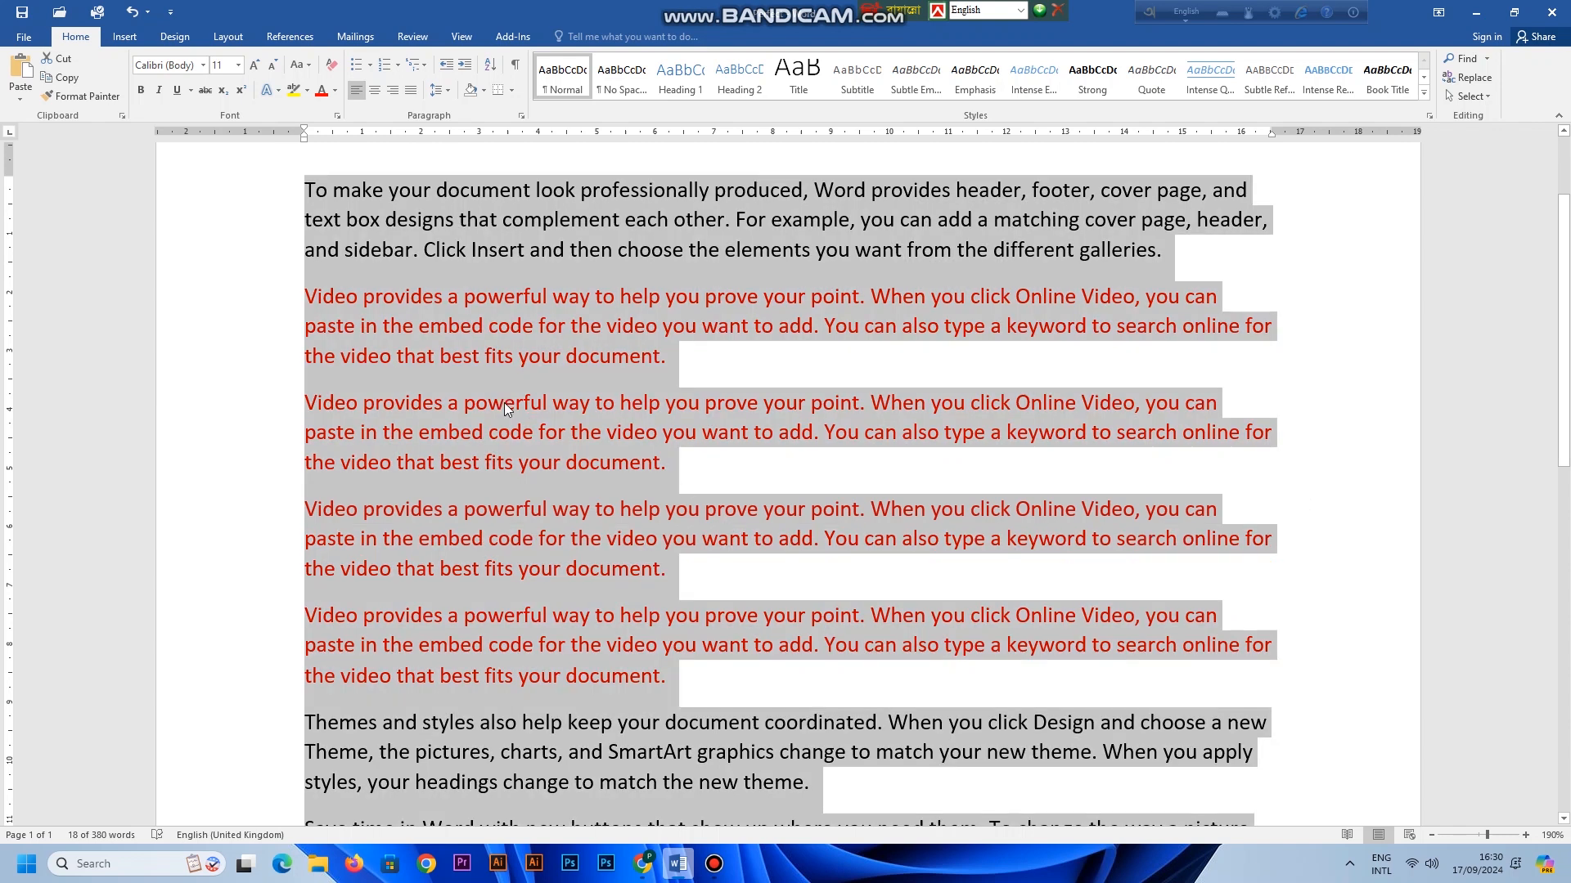
key("Delete")
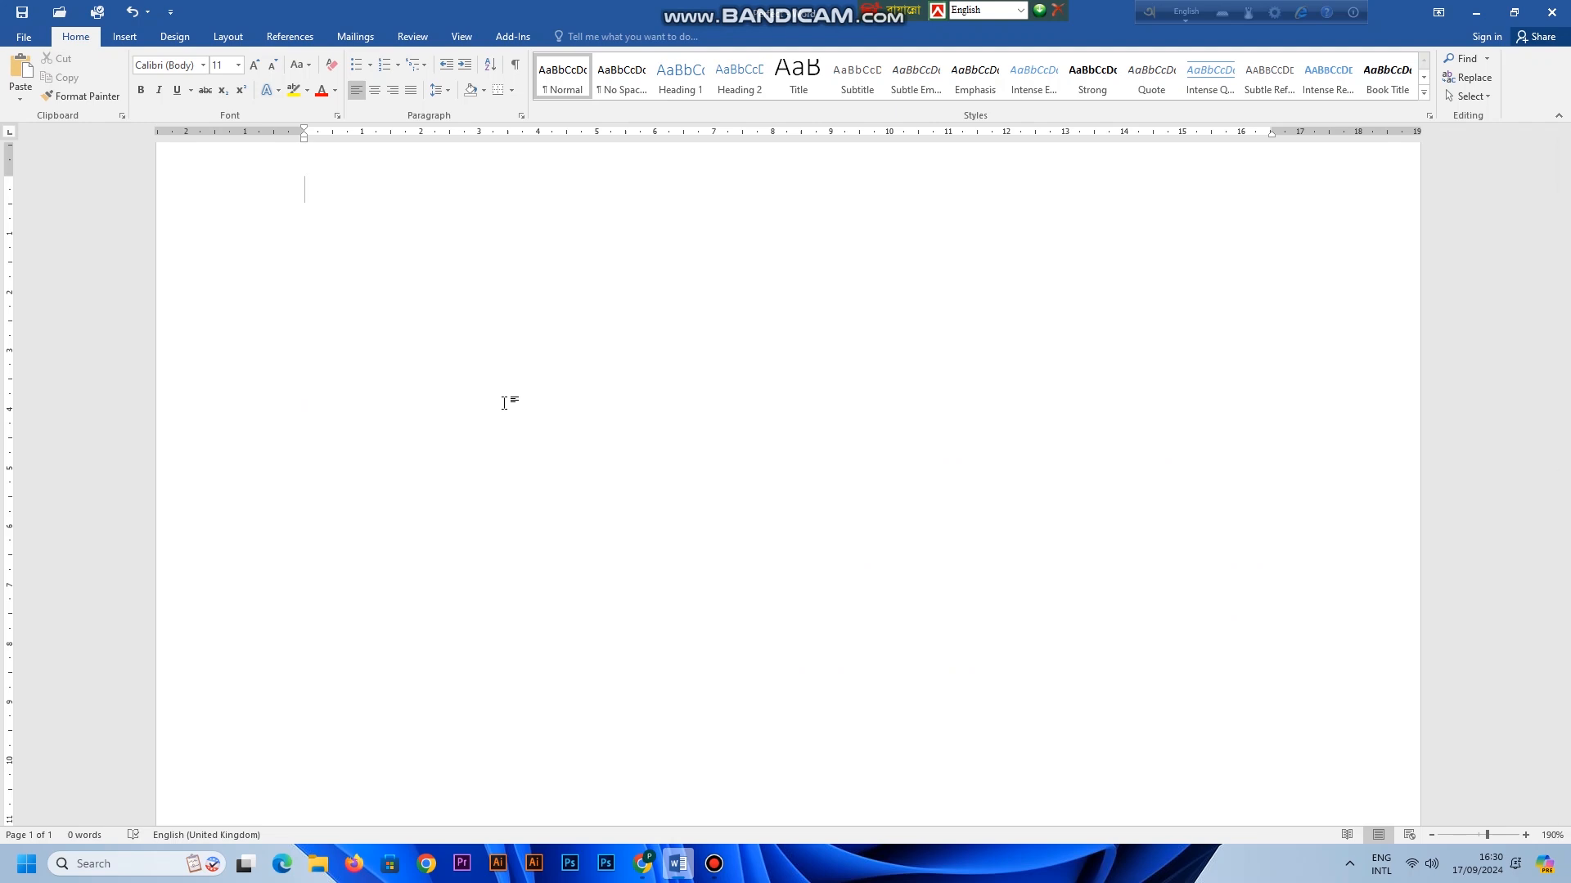
key("ctrl+z")
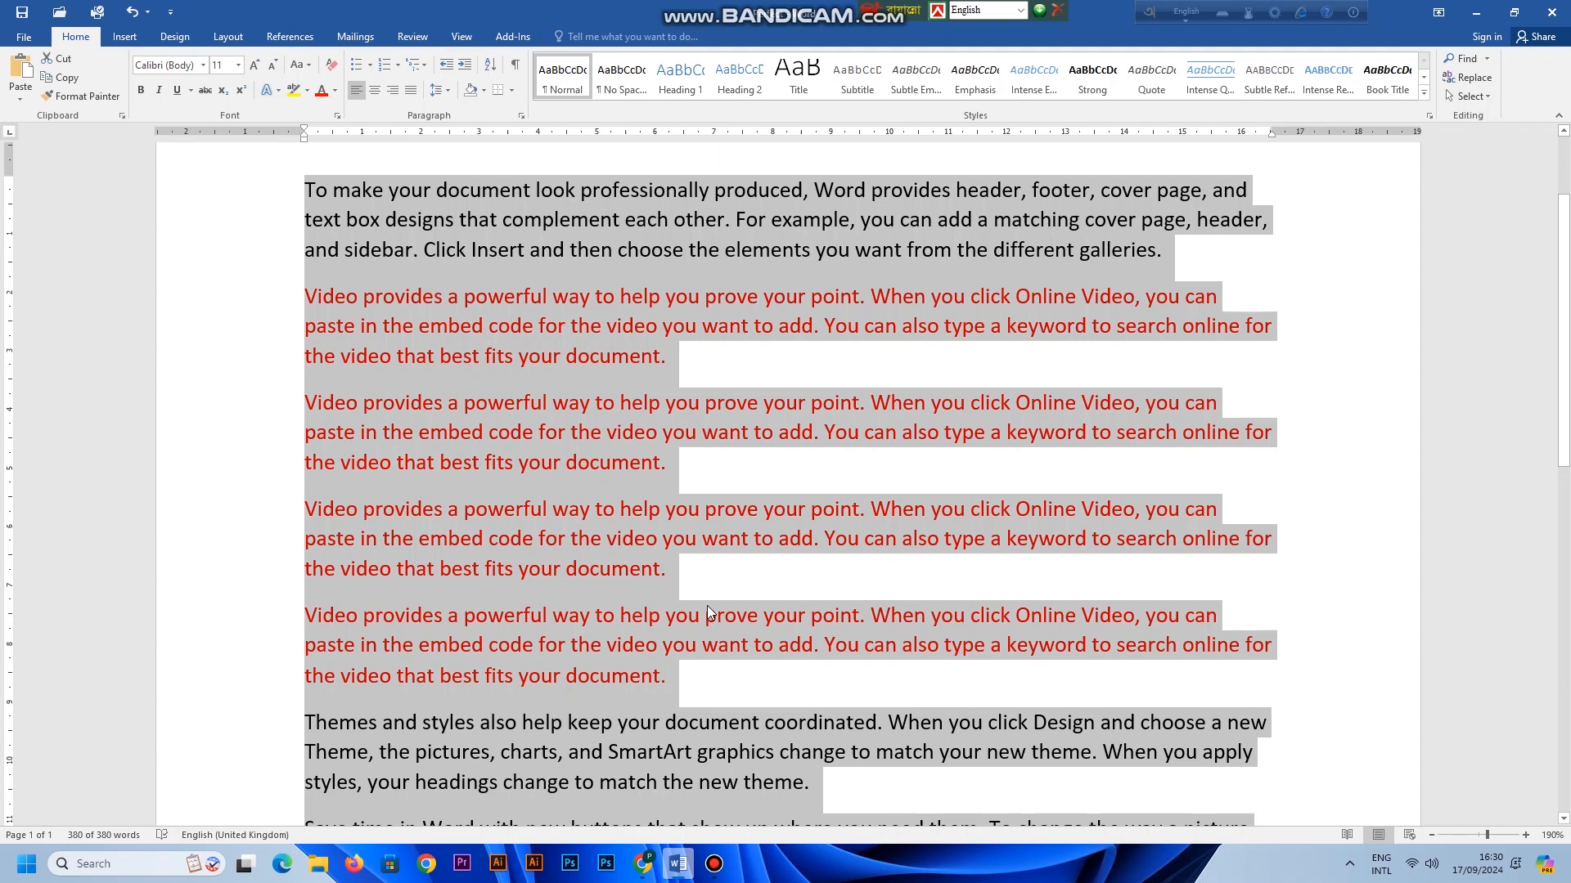
key("Delete")
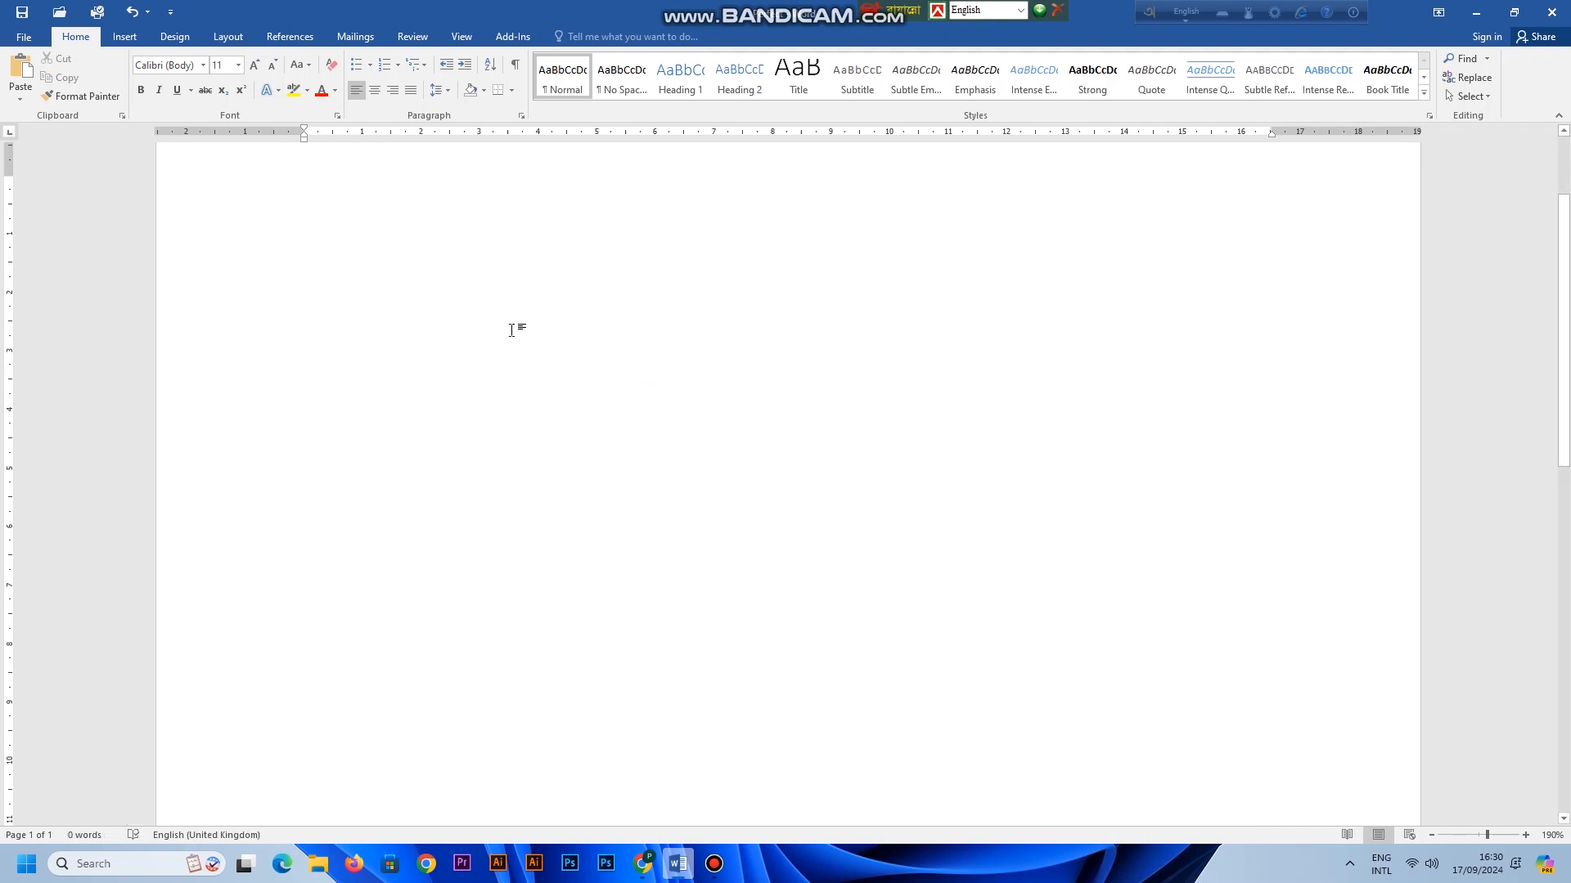
left_click(134, 14)
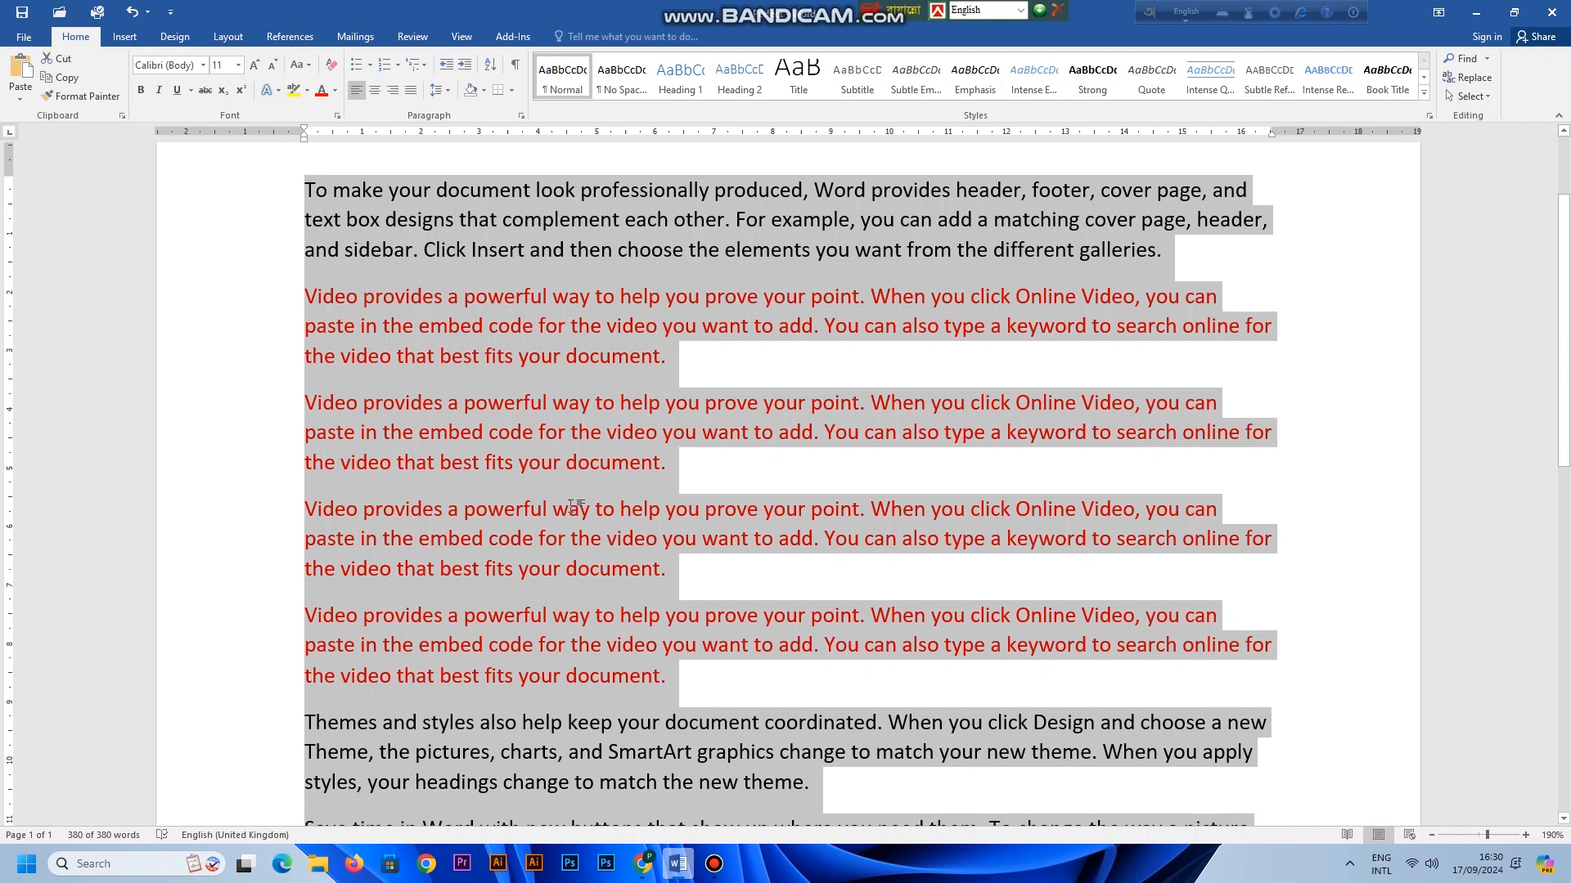
key("Delete")
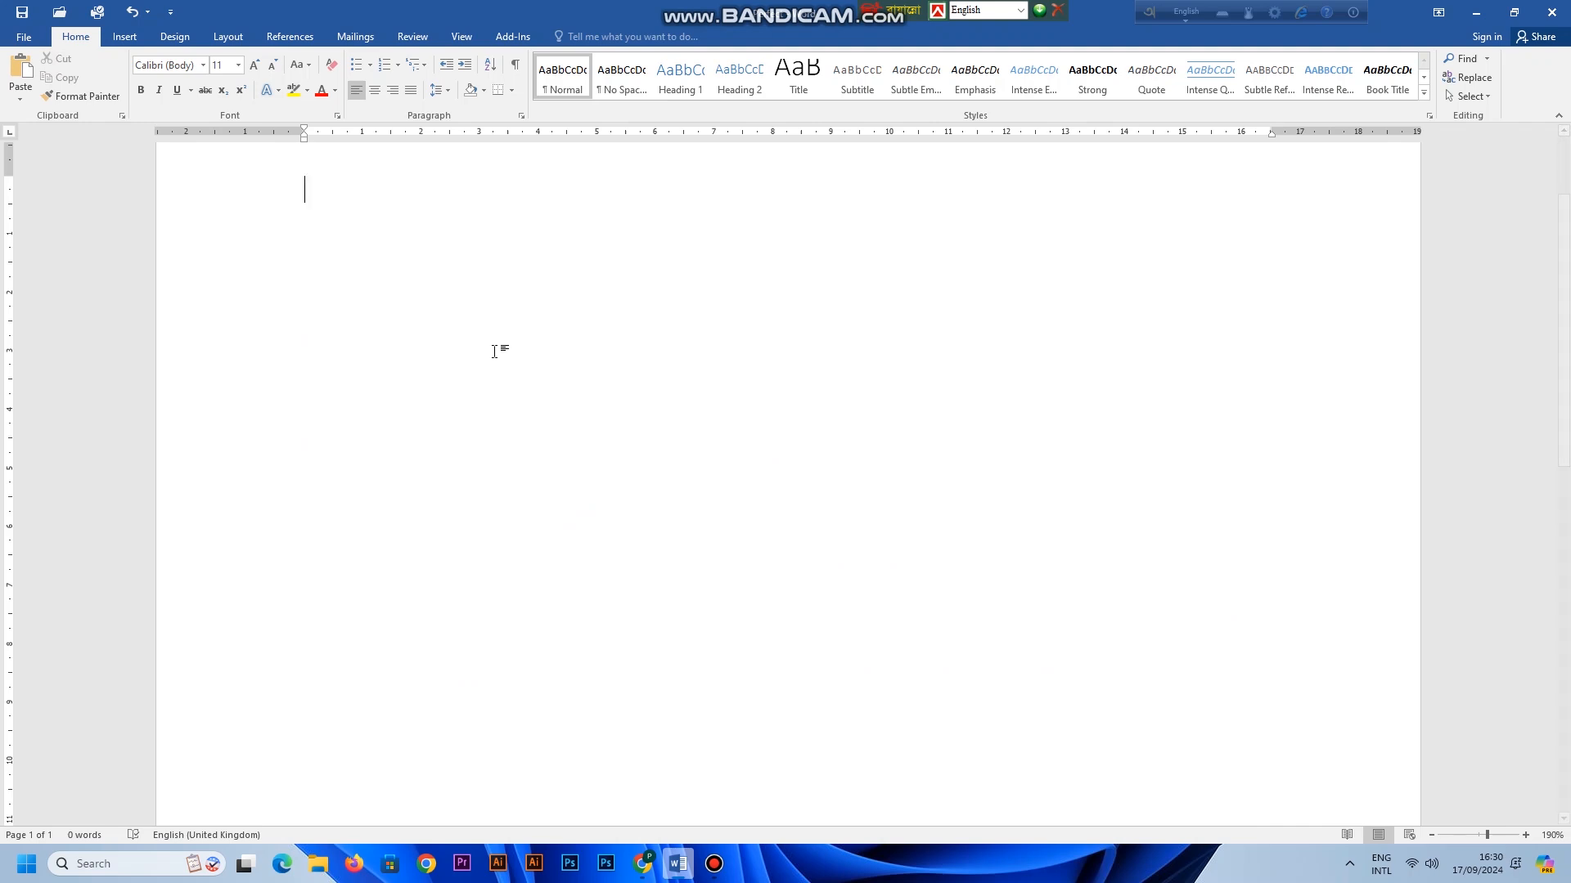
key("ctrl+z")
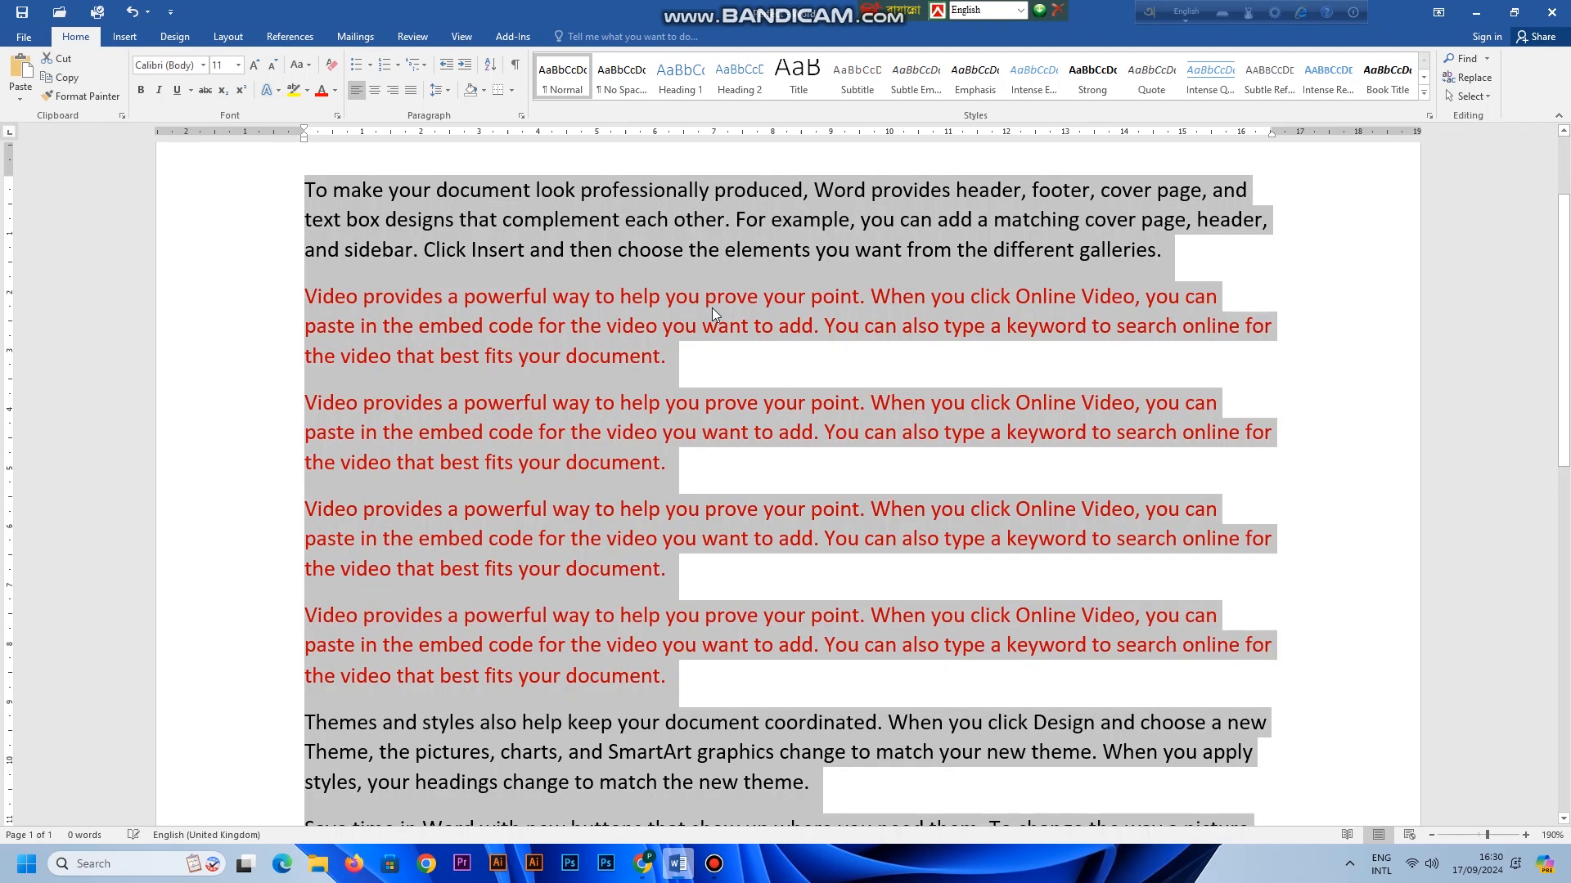
left_click(430, 432)
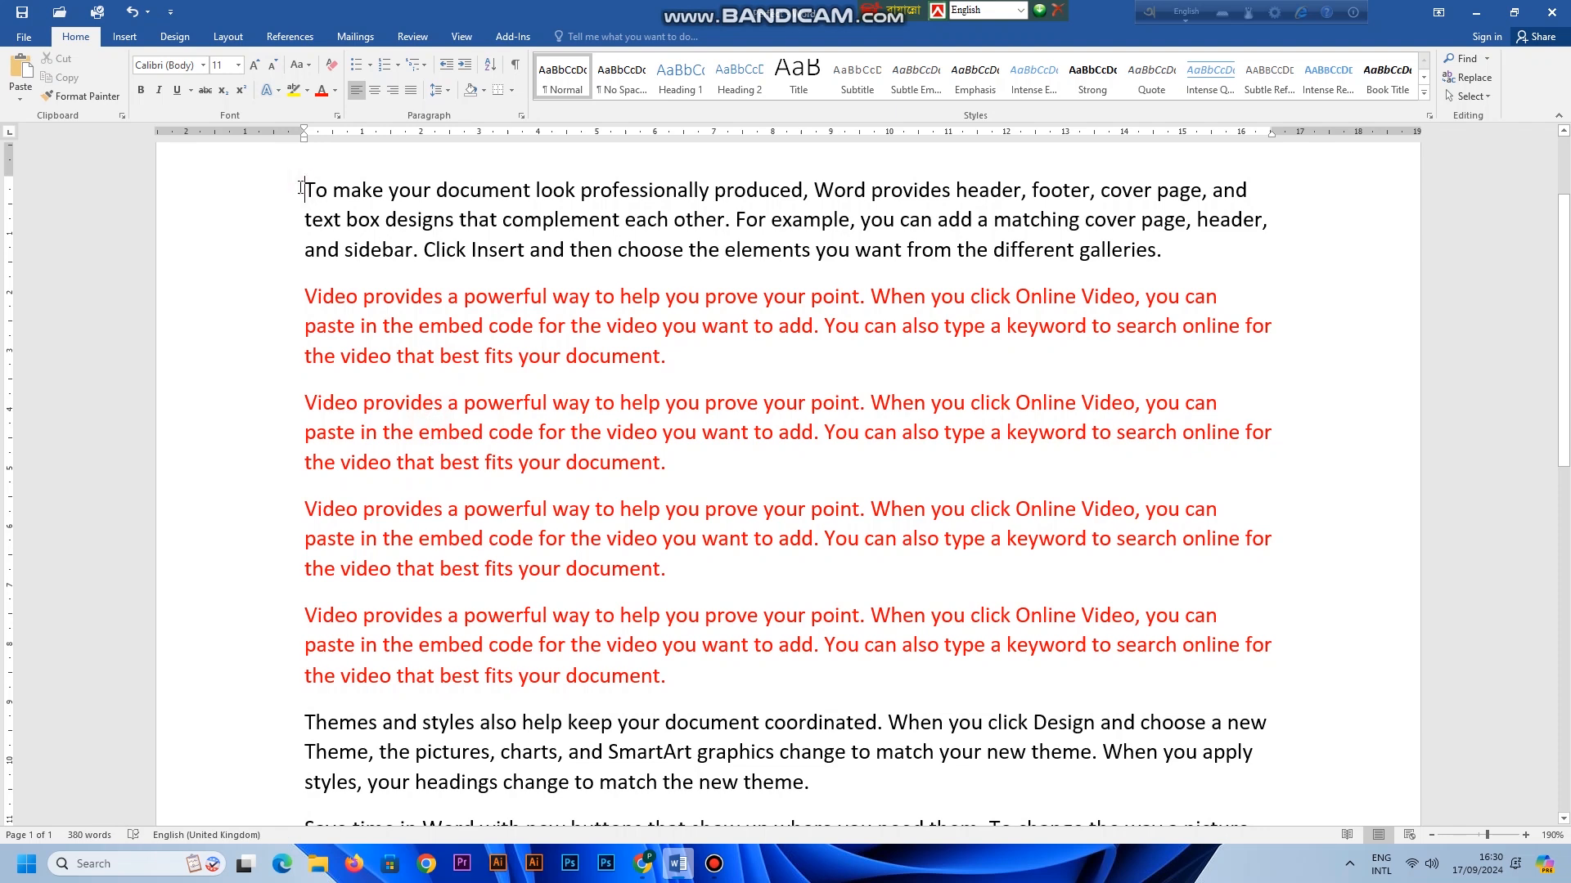
- Select the whole document's text, clear the selection, and select a block of text spanning the upper paragraphs
key("ctrl+a")
left_click(646, 442)
left_click_drag(234, 263, 936, 480)
- Extend a selection backwards character by character from the end of the third red paragraph to "you want to add", then clear it
left_click(691, 572)
key("shift+Left")
key("shift+Left")
key("shift+Left")
key("shift+Left")
key("shift+Left")
key("shift+Left")
key("shift+Left")
key("shift+Left")
key("shift+Left")
key("shift+Left")
key("shift+Left")
key("shift+Left")
key("shift+Left")
key("shift+Left")
key("shift+Left")
key("shift+Left")
key("shift+Left")
key("shift+Left")
key("shift+Left")
key("shift+Left")
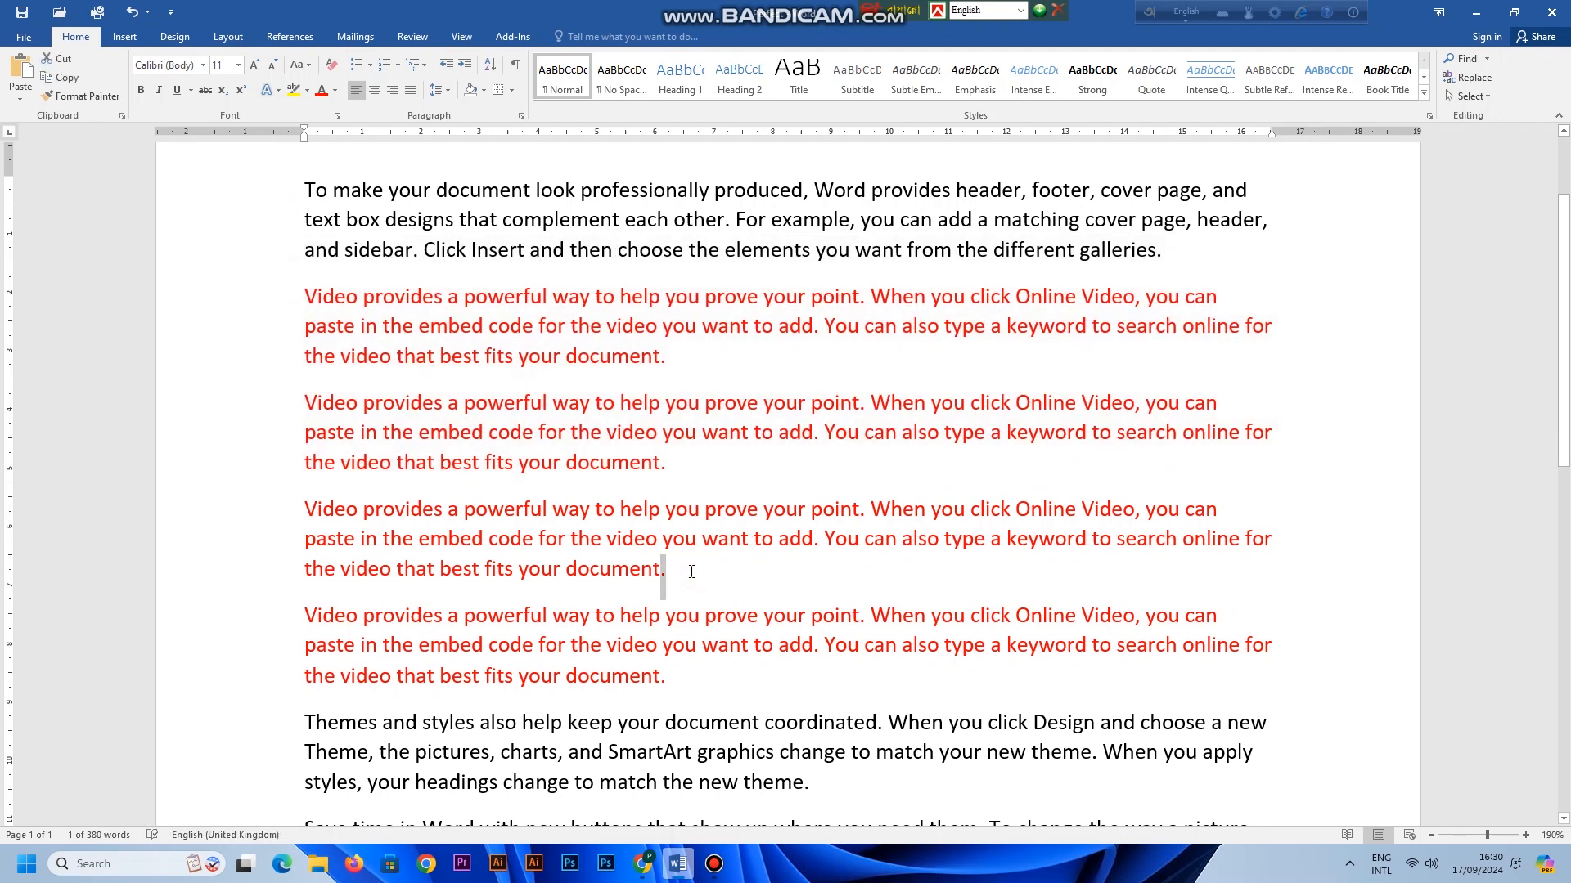
key("shift+Left")
key("shift+Left")
key("shift+Left")
key("shift+Left")
key("shift+Left")
key("shift+Left")
key("shift+Left")
key("shift+Left")
key("shift+Left")
key("shift+Left")
key("shift+Left")
key("shift+Left")
key("shift+Left")
key("shift+Left")
key("shift+Left")
key("shift+Left")
key("shift+Left")
key("shift+Left")
key("shift+Left")
key("shift+Left")
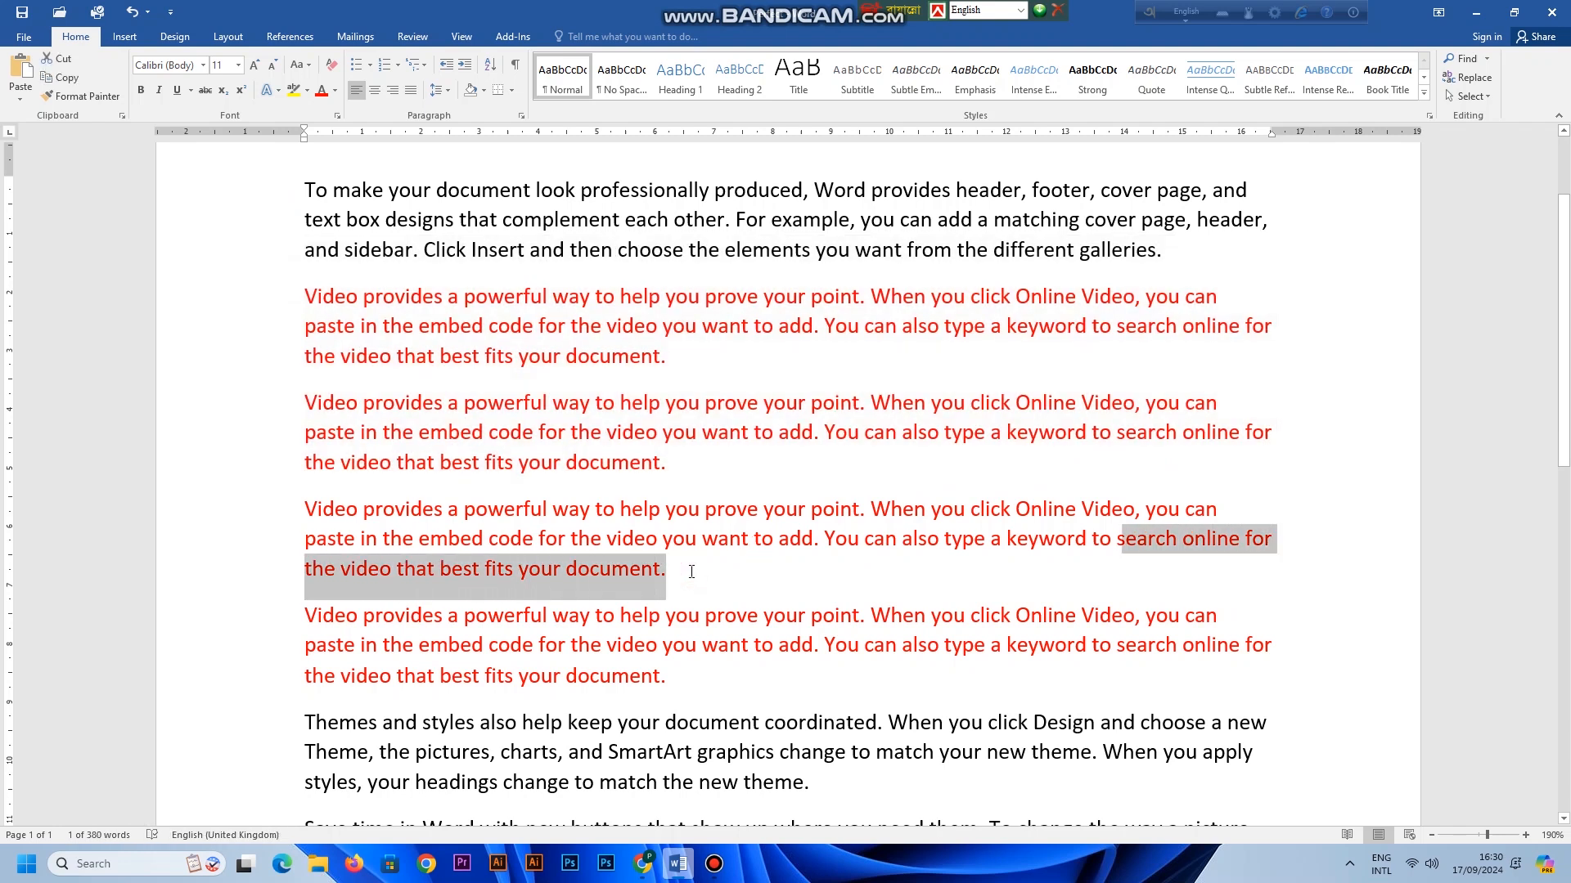
key("shift+Left")
key("shift+Left")
key("shift+Left")
key("shift+Left")
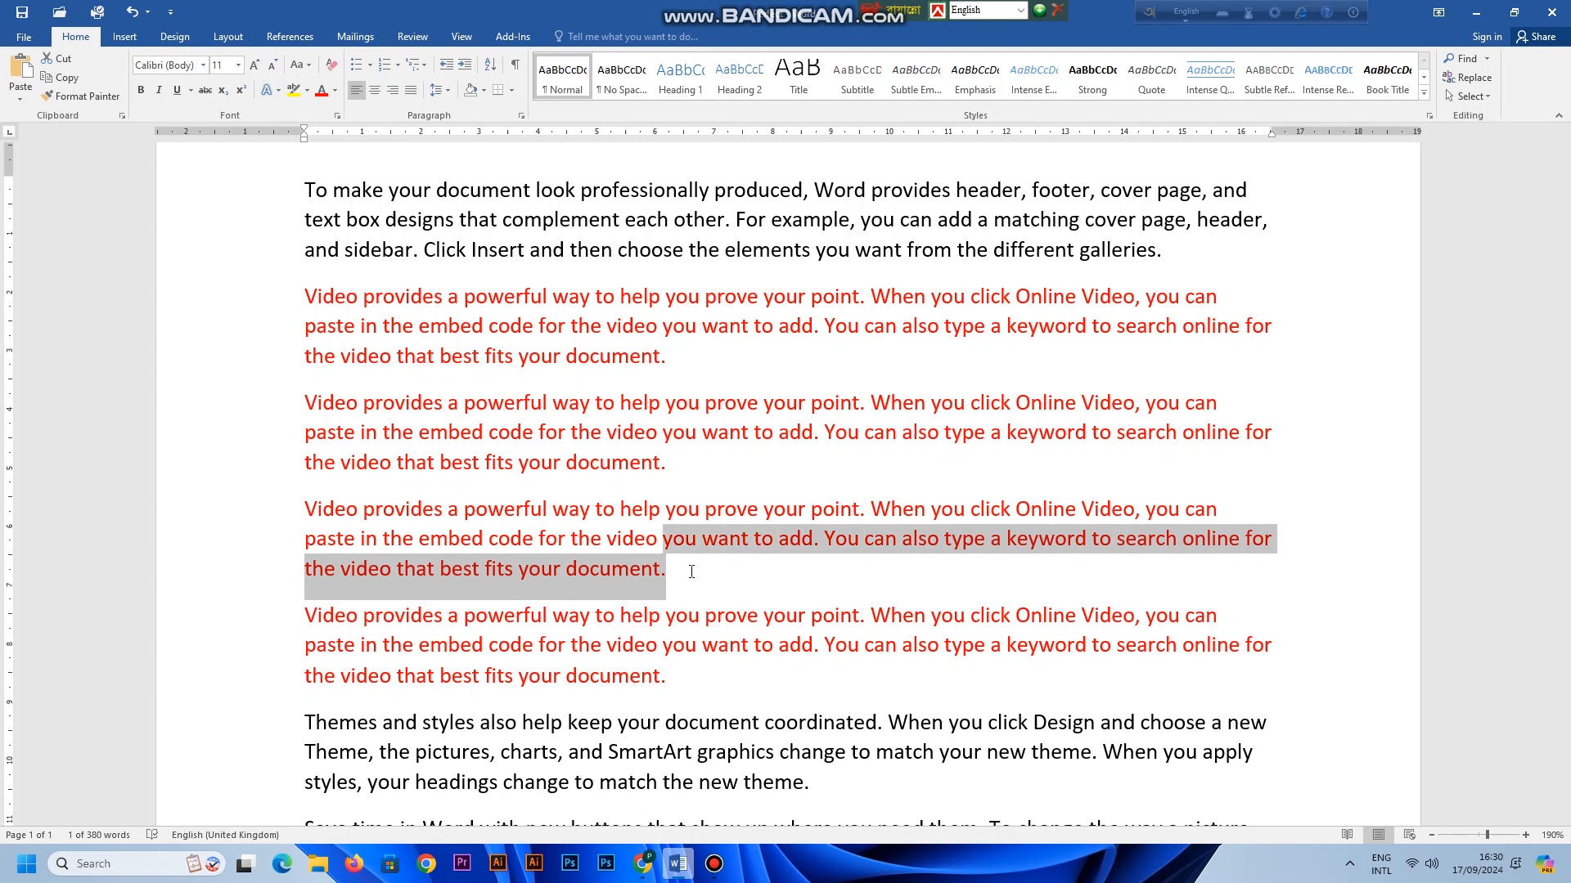
left_click(656, 452)
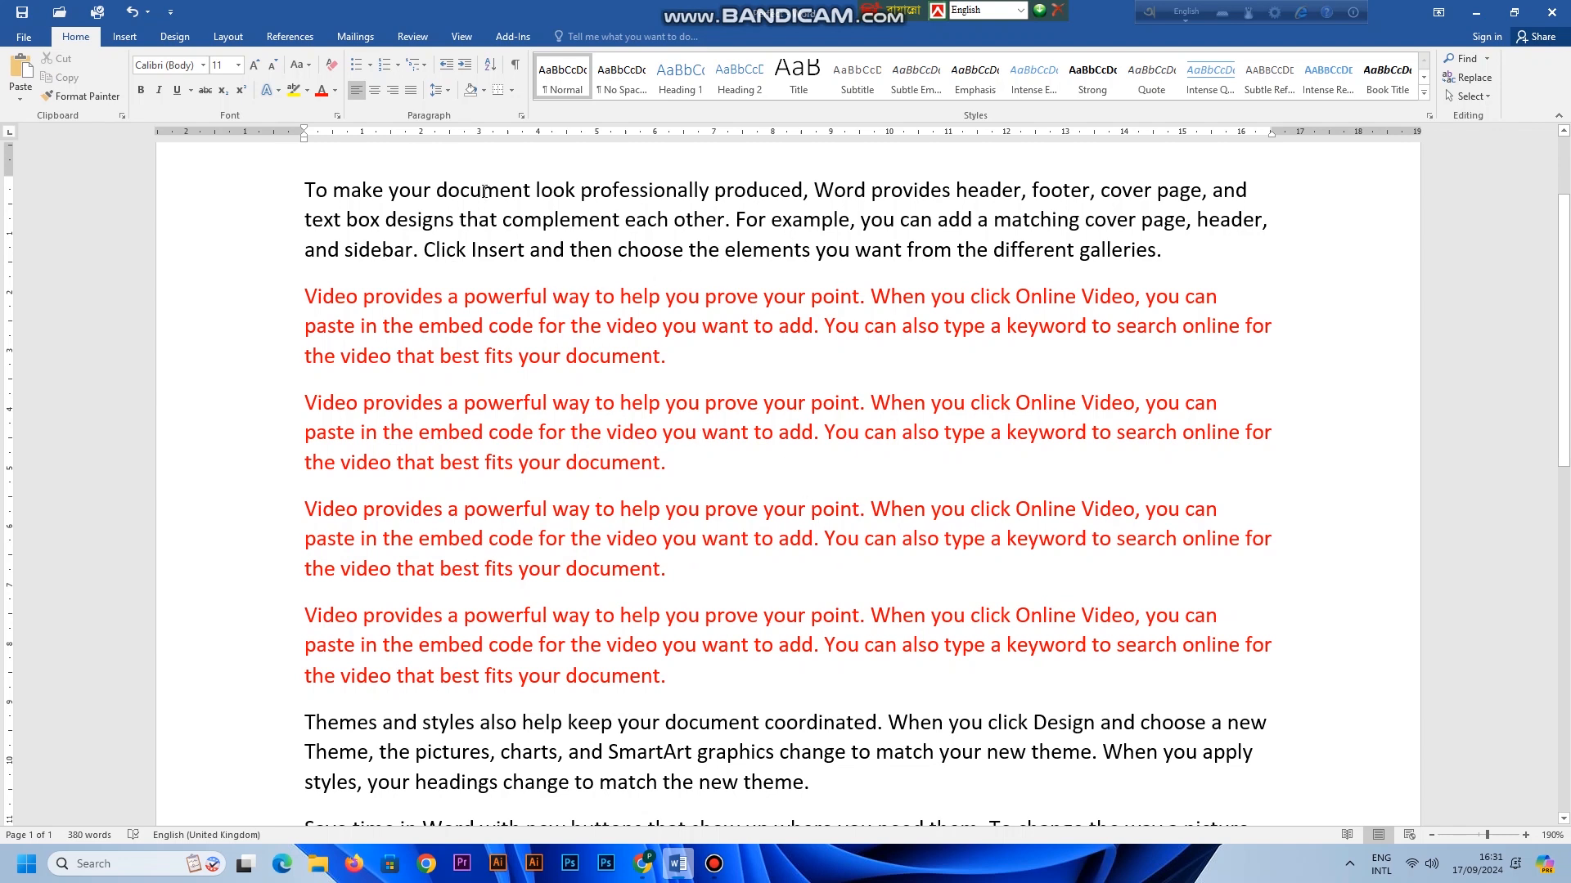
- Select the word "powerful" in the first red paragraph and find its occurrences throughout the document
left_click(507, 301)
left_click_drag(467, 294, 557, 304)
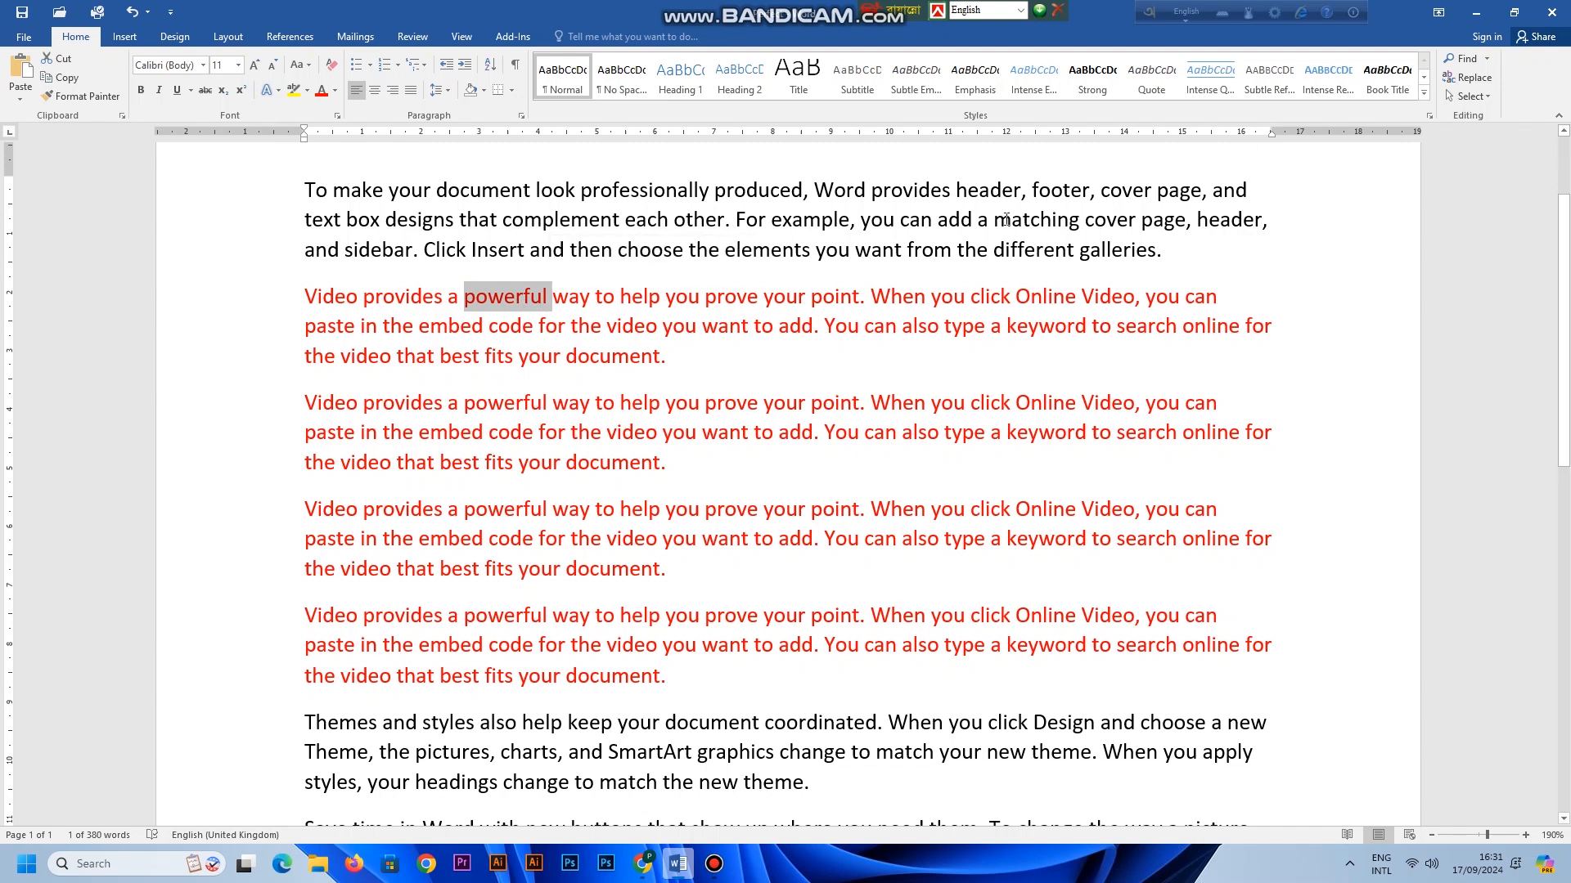
left_click(1461, 59)
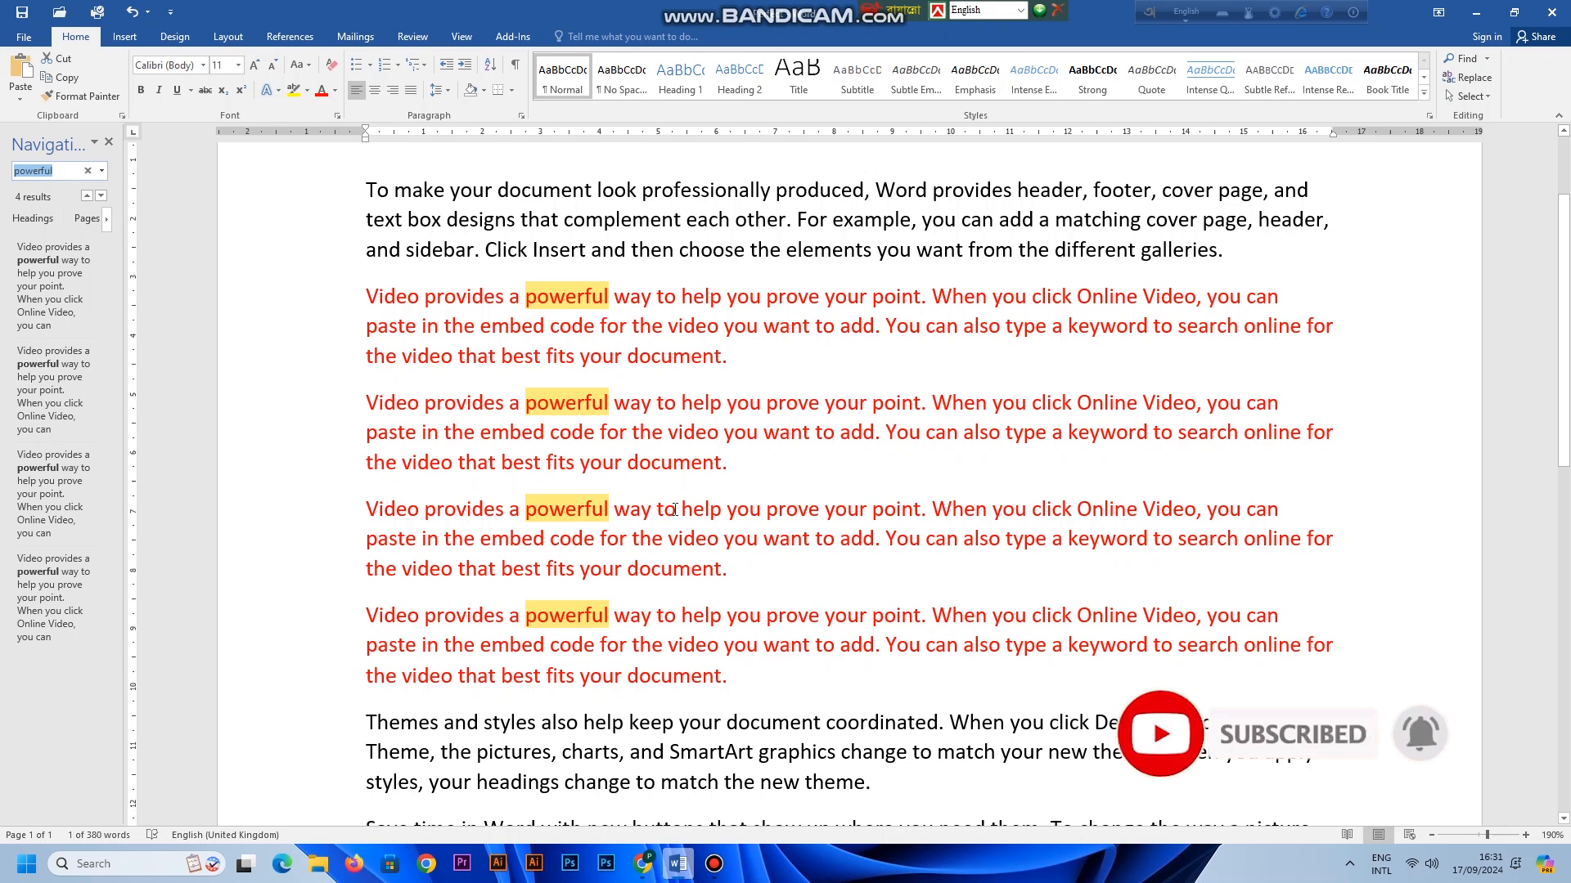
scroll(588, 550, "down", 4)
scroll(588, 550, "up", 6)
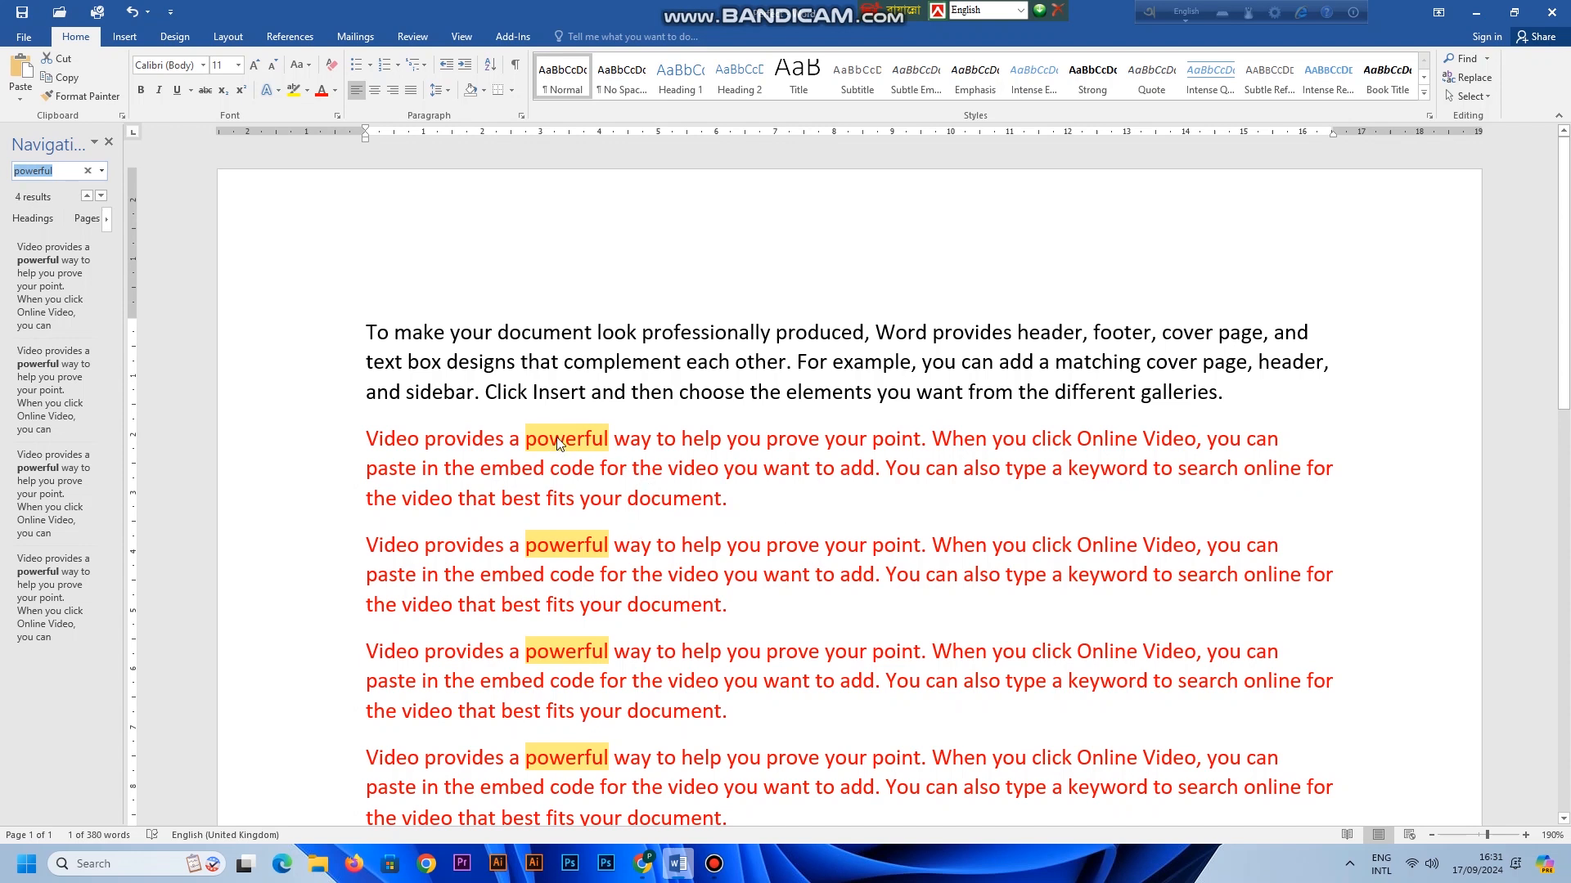
- Replace every occurrence of "powerful" with "strong" throughout the document, including the part before the current position
left_click(1477, 77)
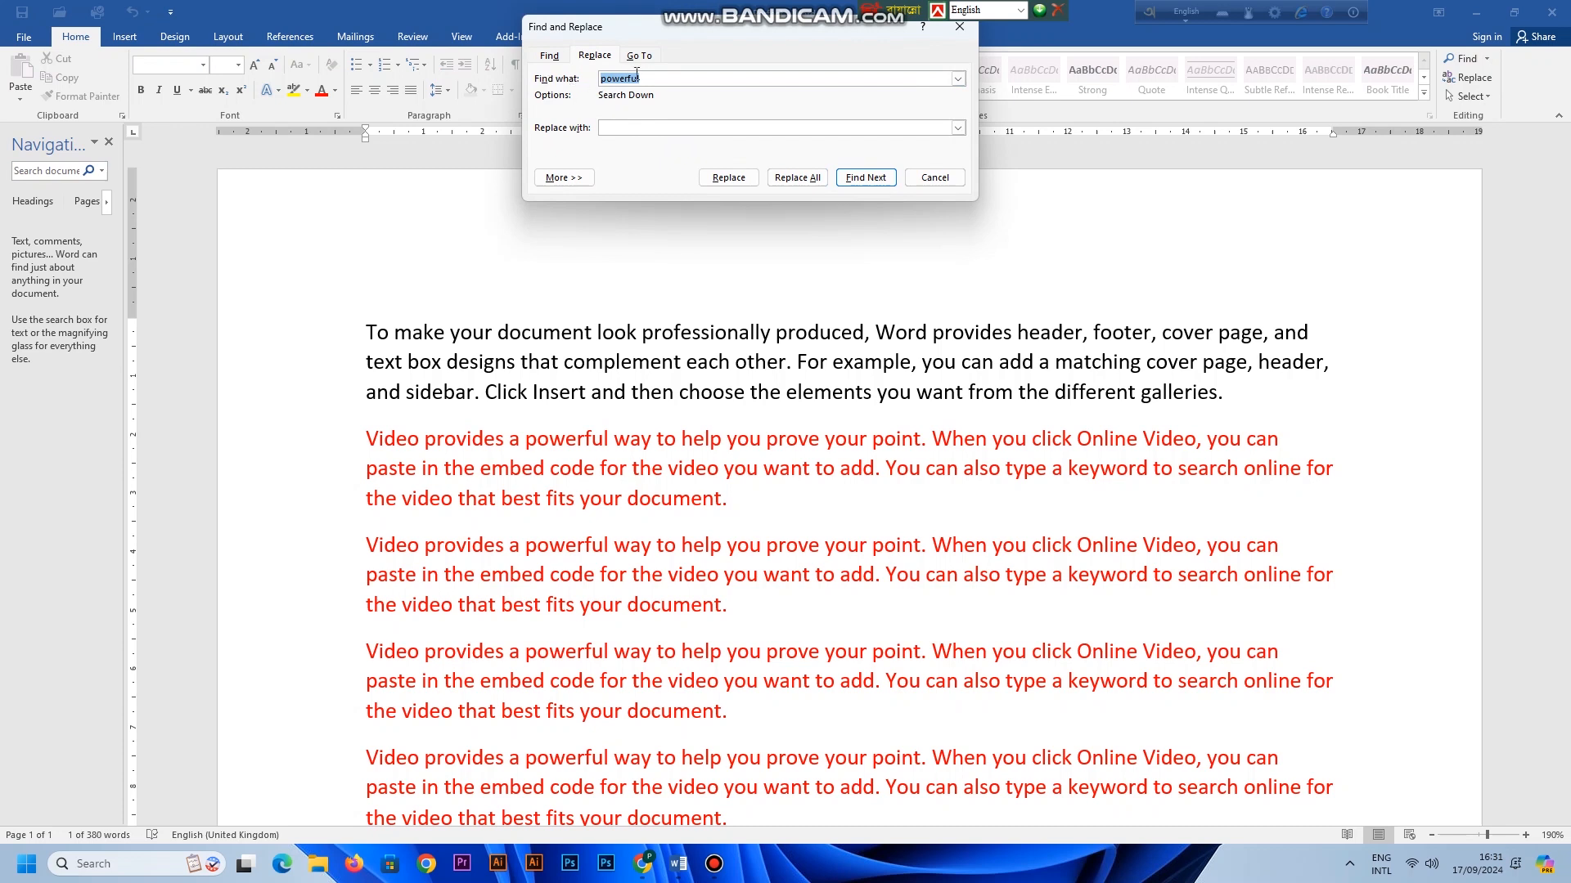
left_click(610, 123)
left_click(797, 177)
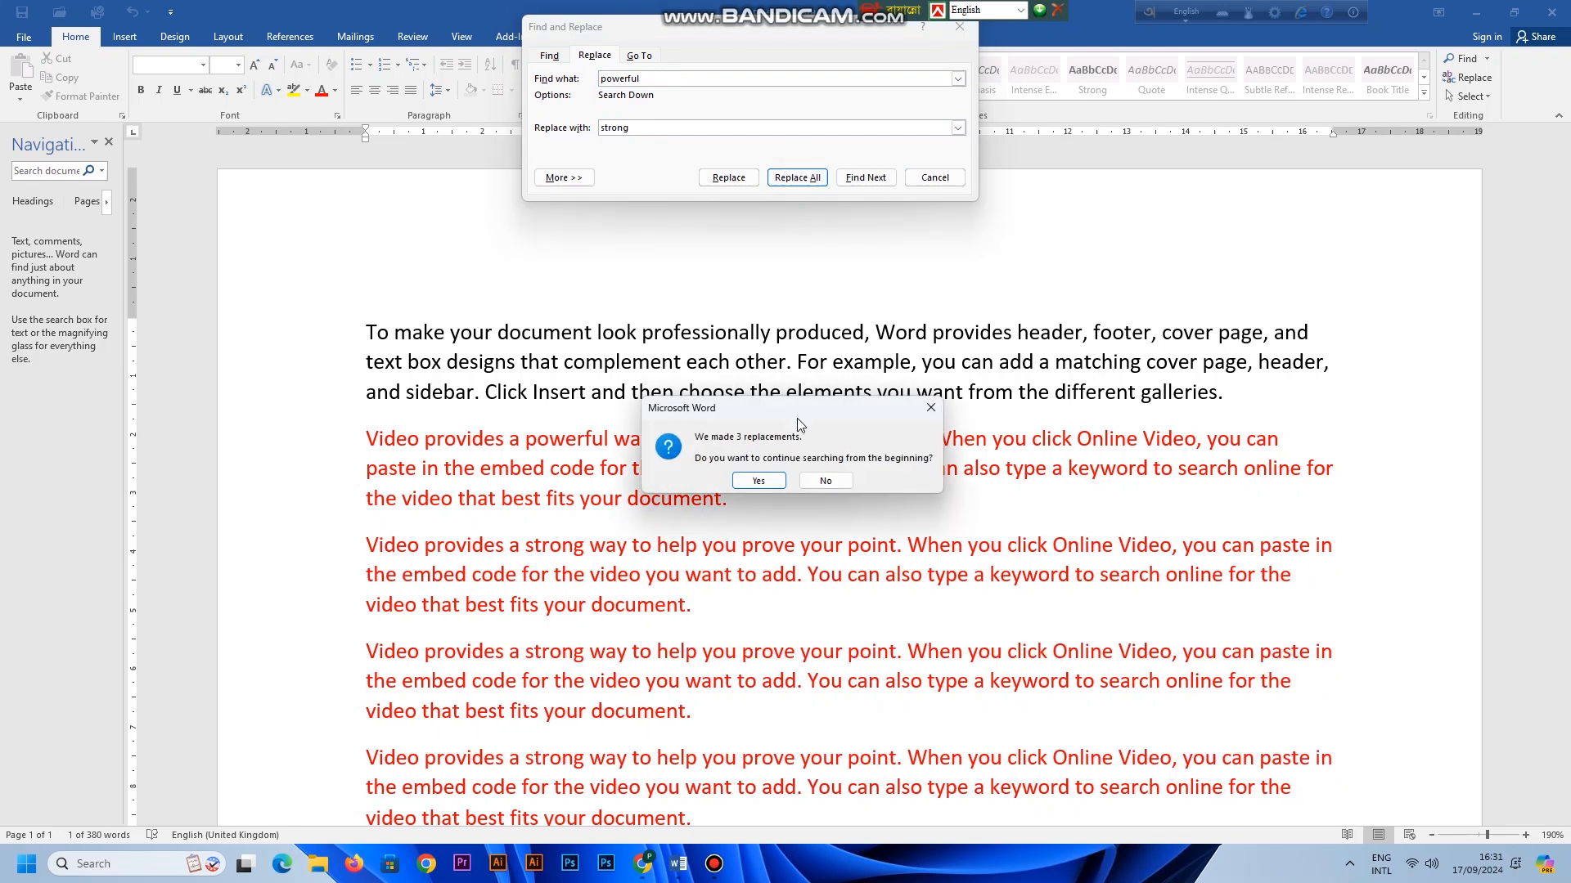
left_click(759, 480)
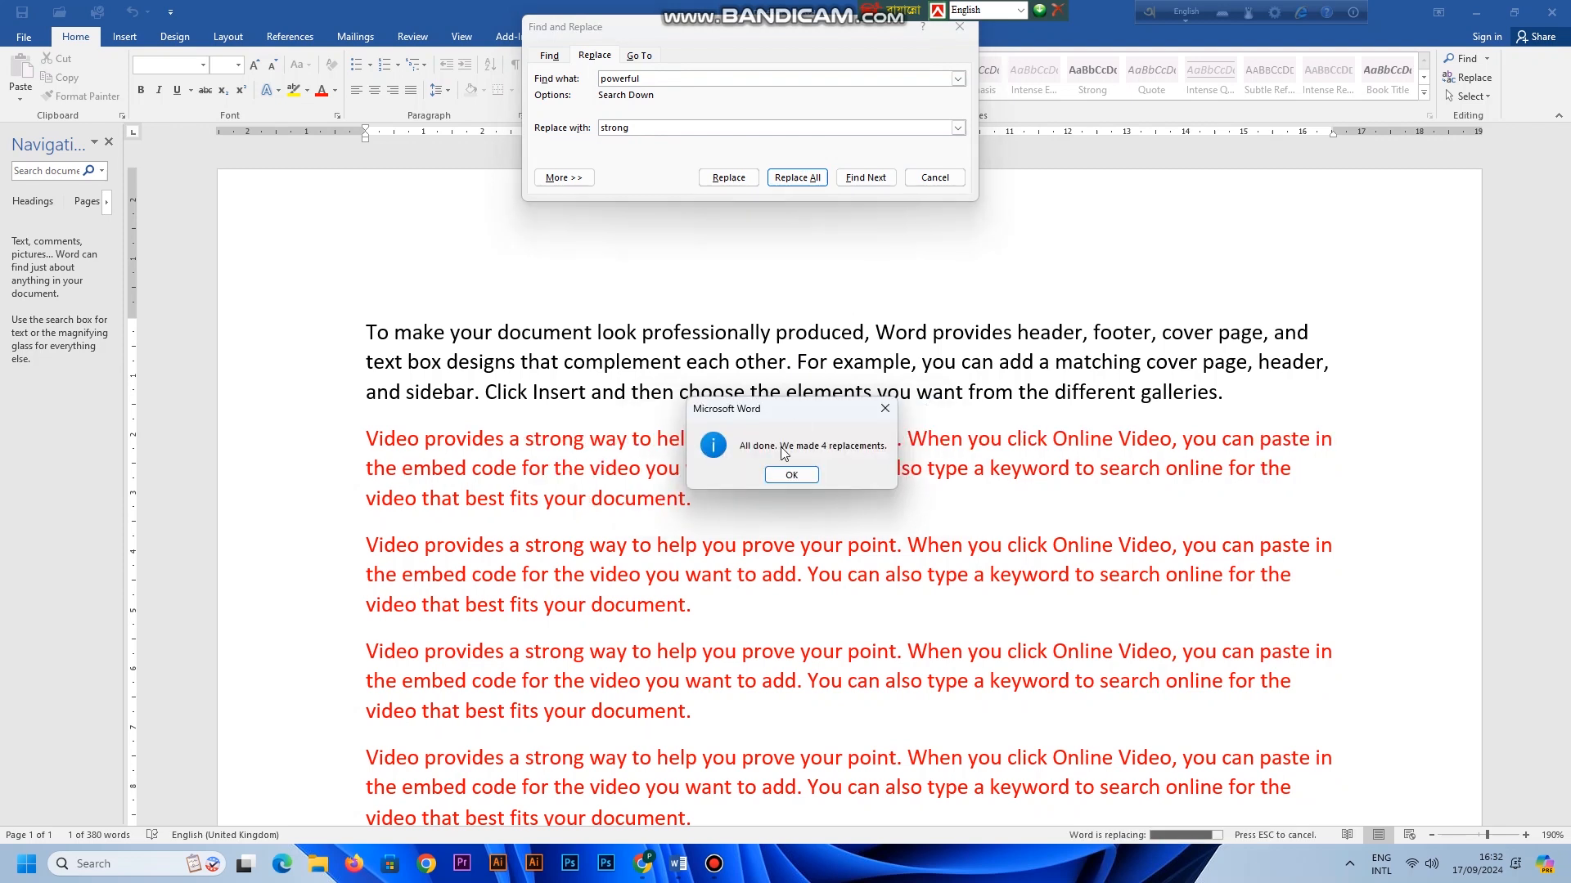
left_click(790, 476)
left_click(934, 178)
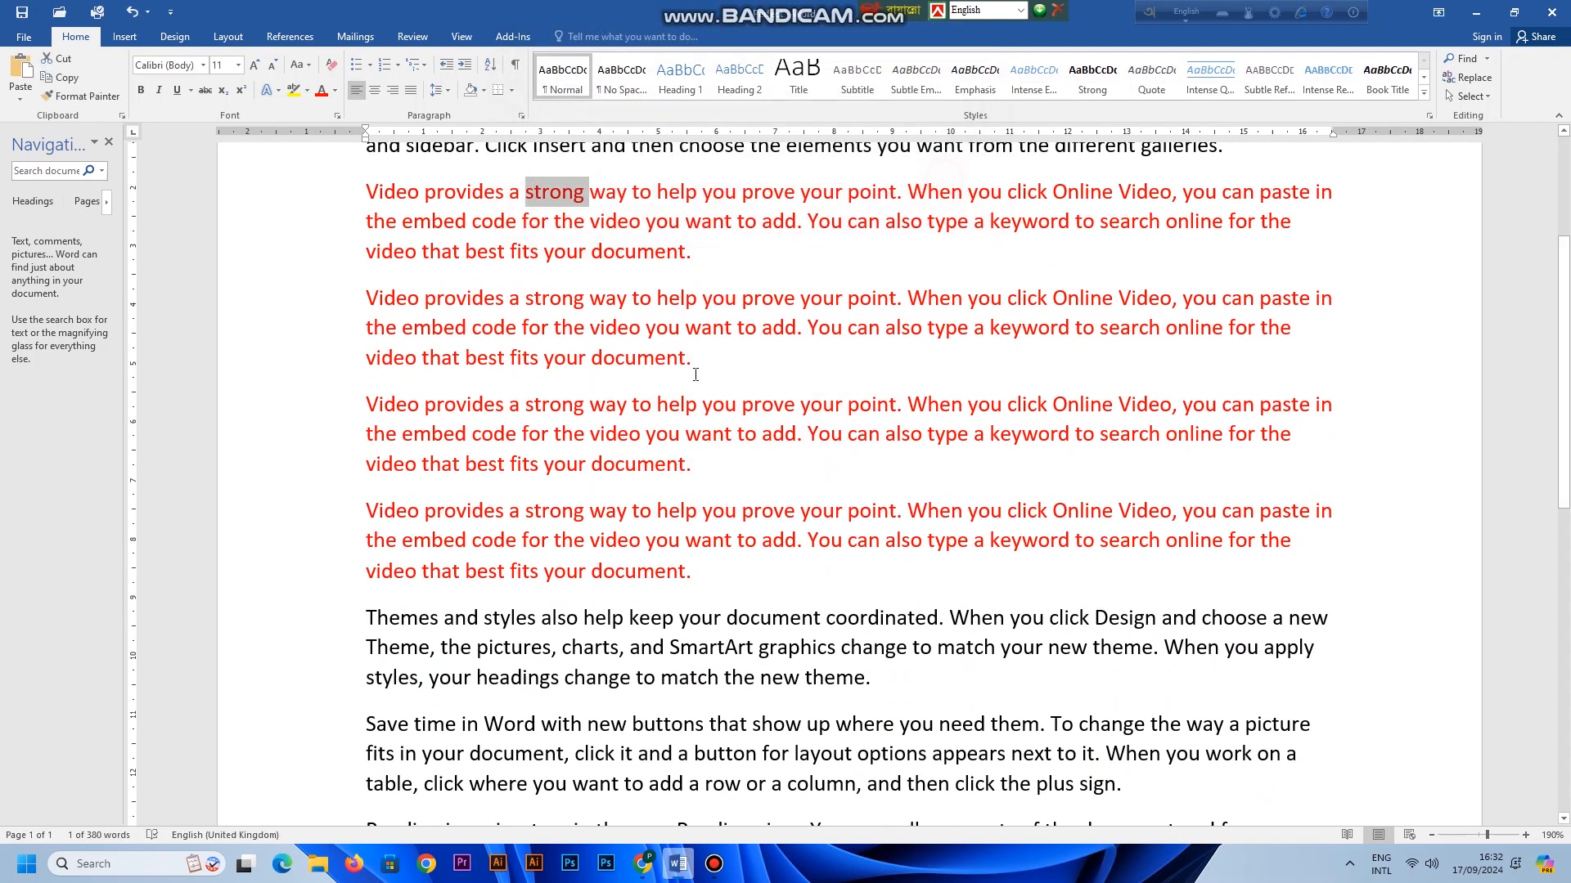
- Copy the document's entire text and paste it repeatedly until the document fills seven pages
scroll(695, 375, "up", 3)
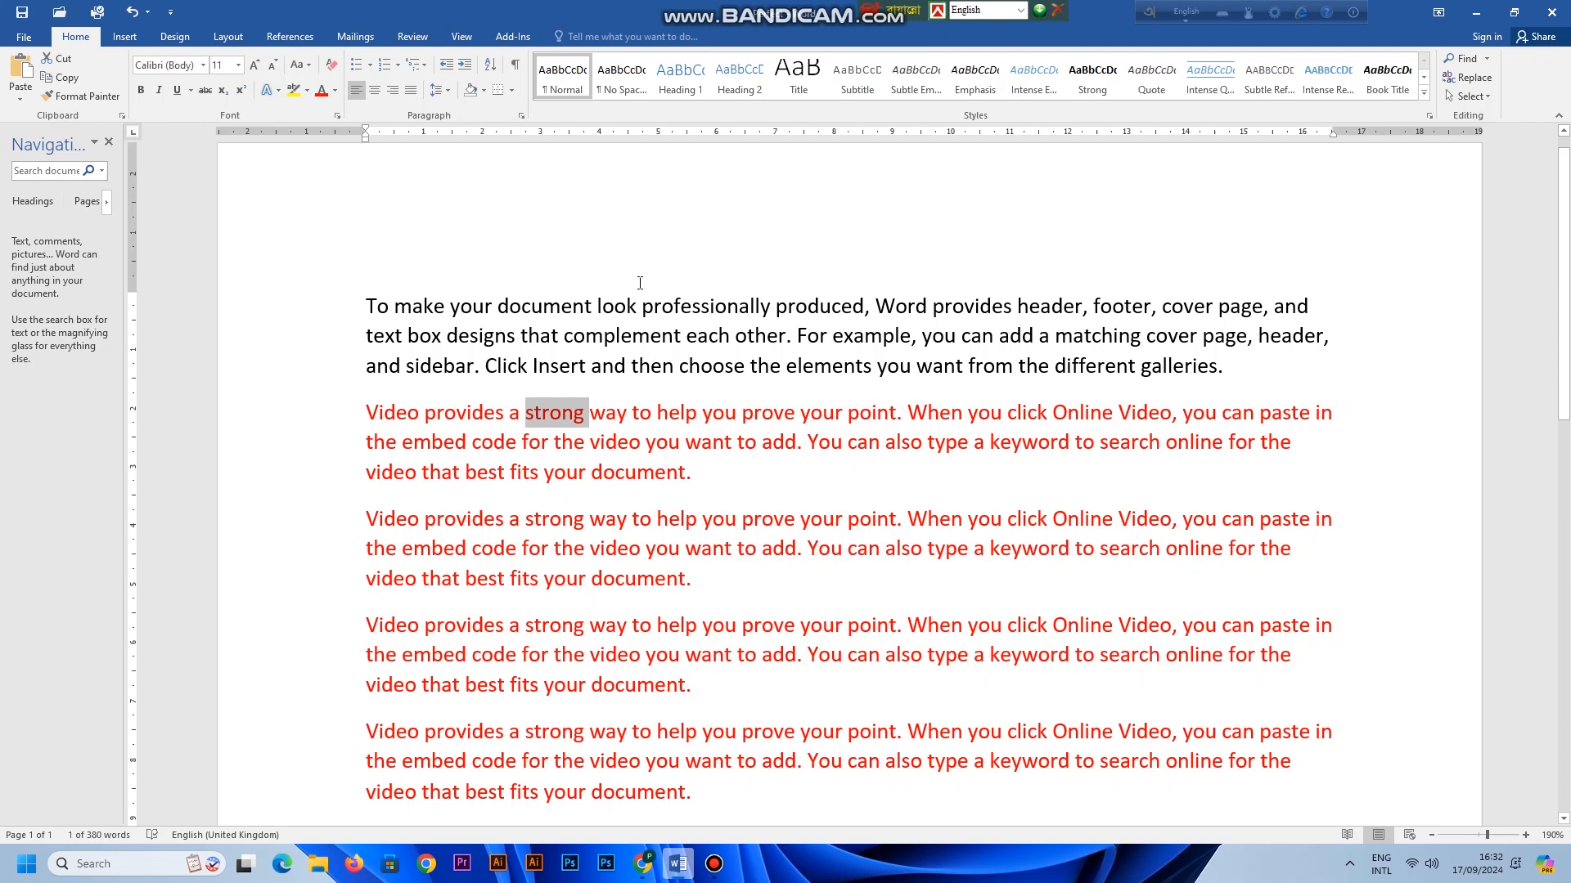
scroll(907, 365, "up", 1)
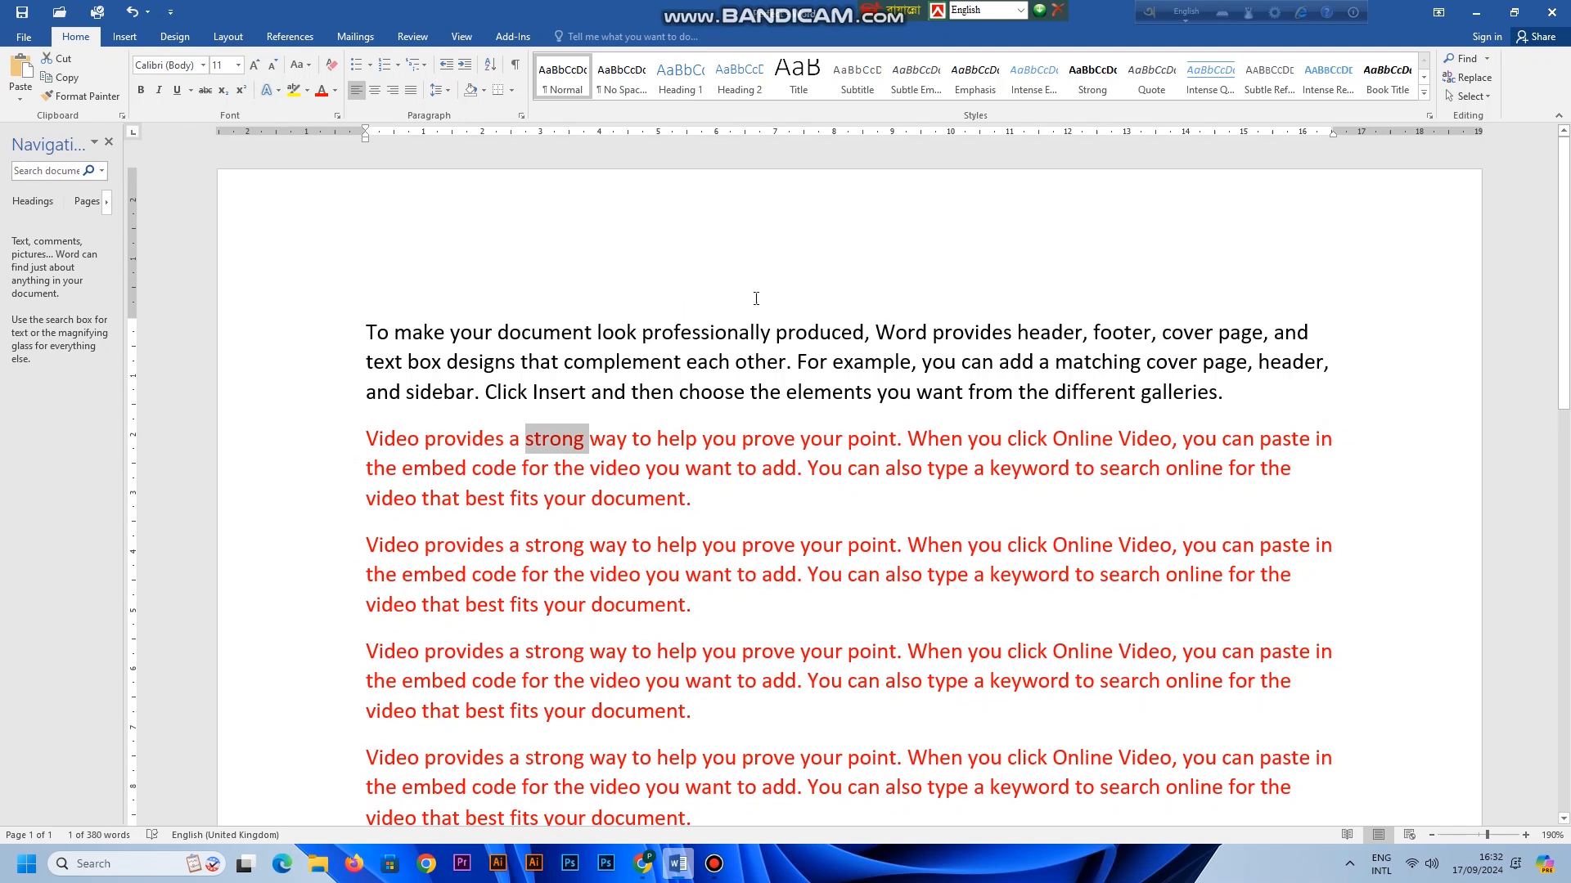
key("ctrl+a")
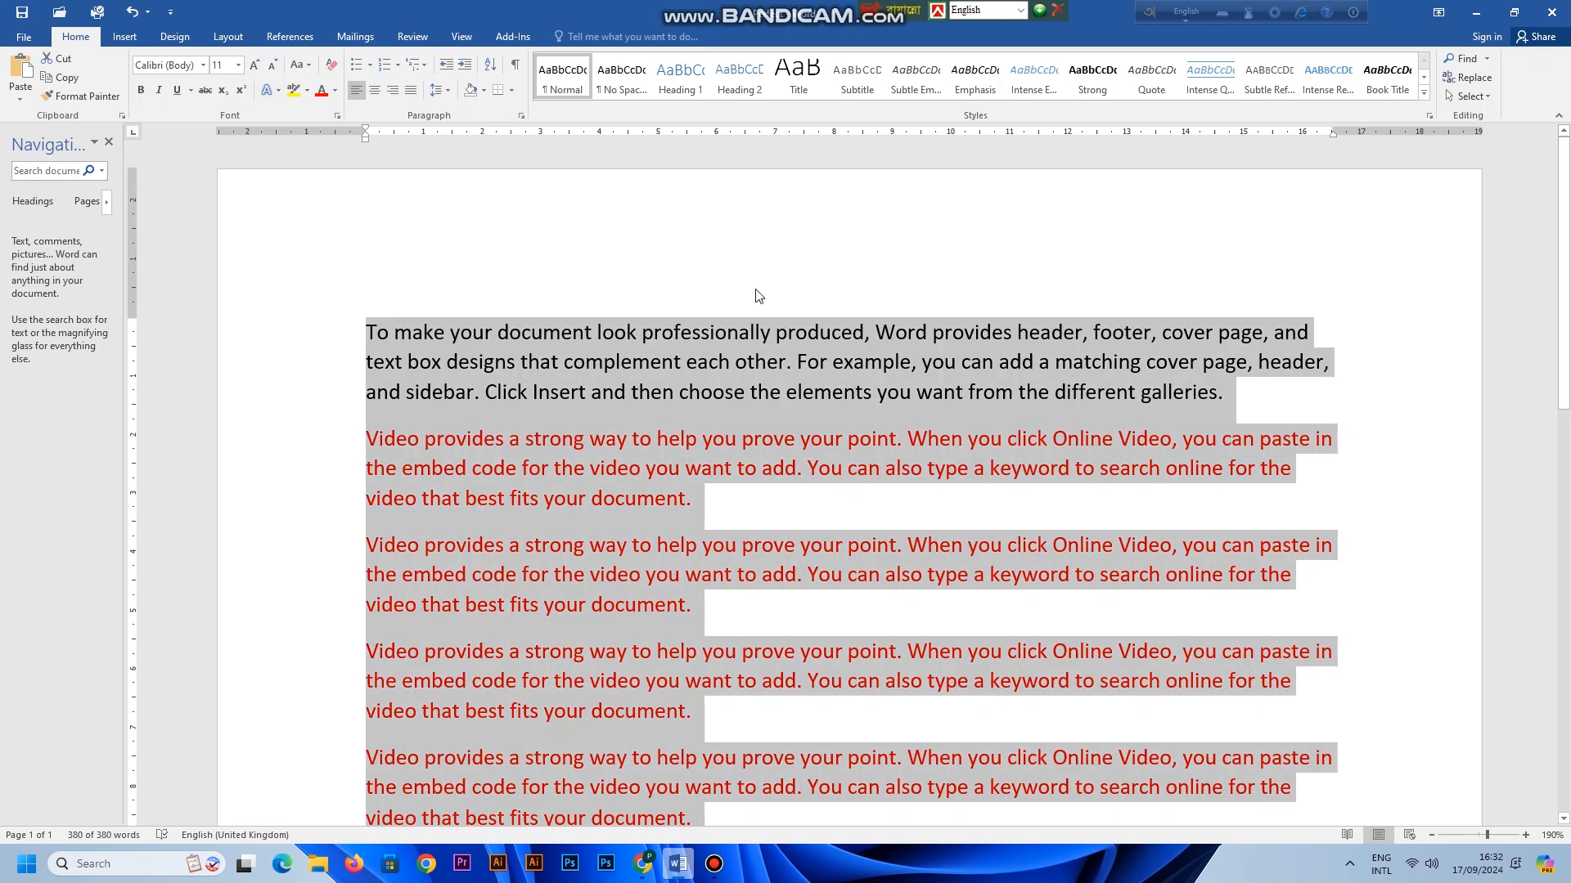
scroll(753, 288, "down", 12)
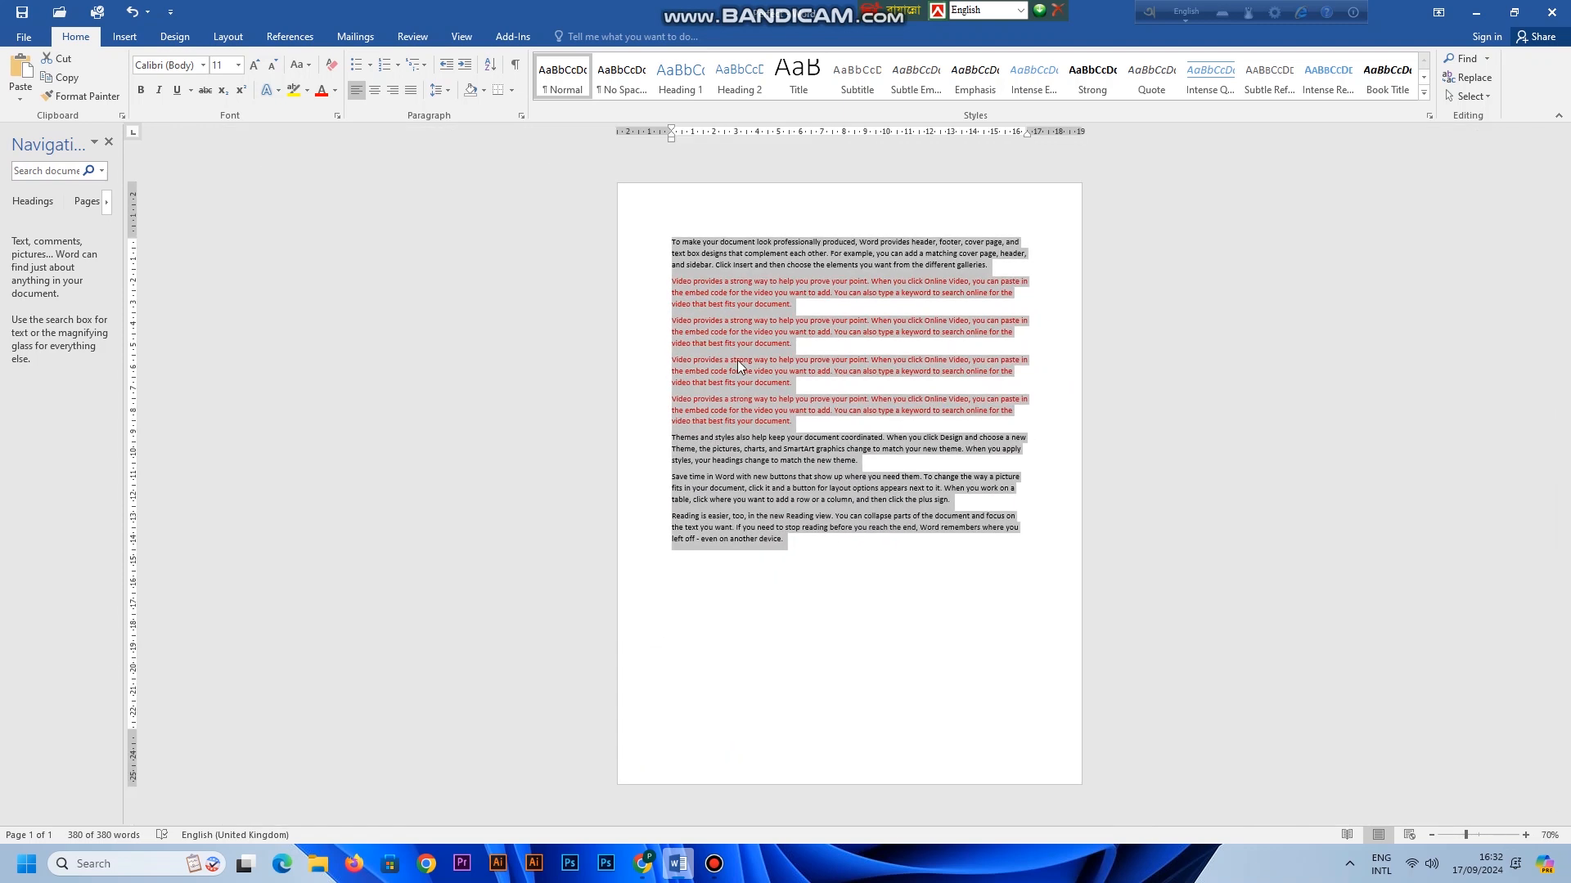
key("ctrl+v")
key("ctrl+v")
key("ctrl+v")
key("ctrl+v")
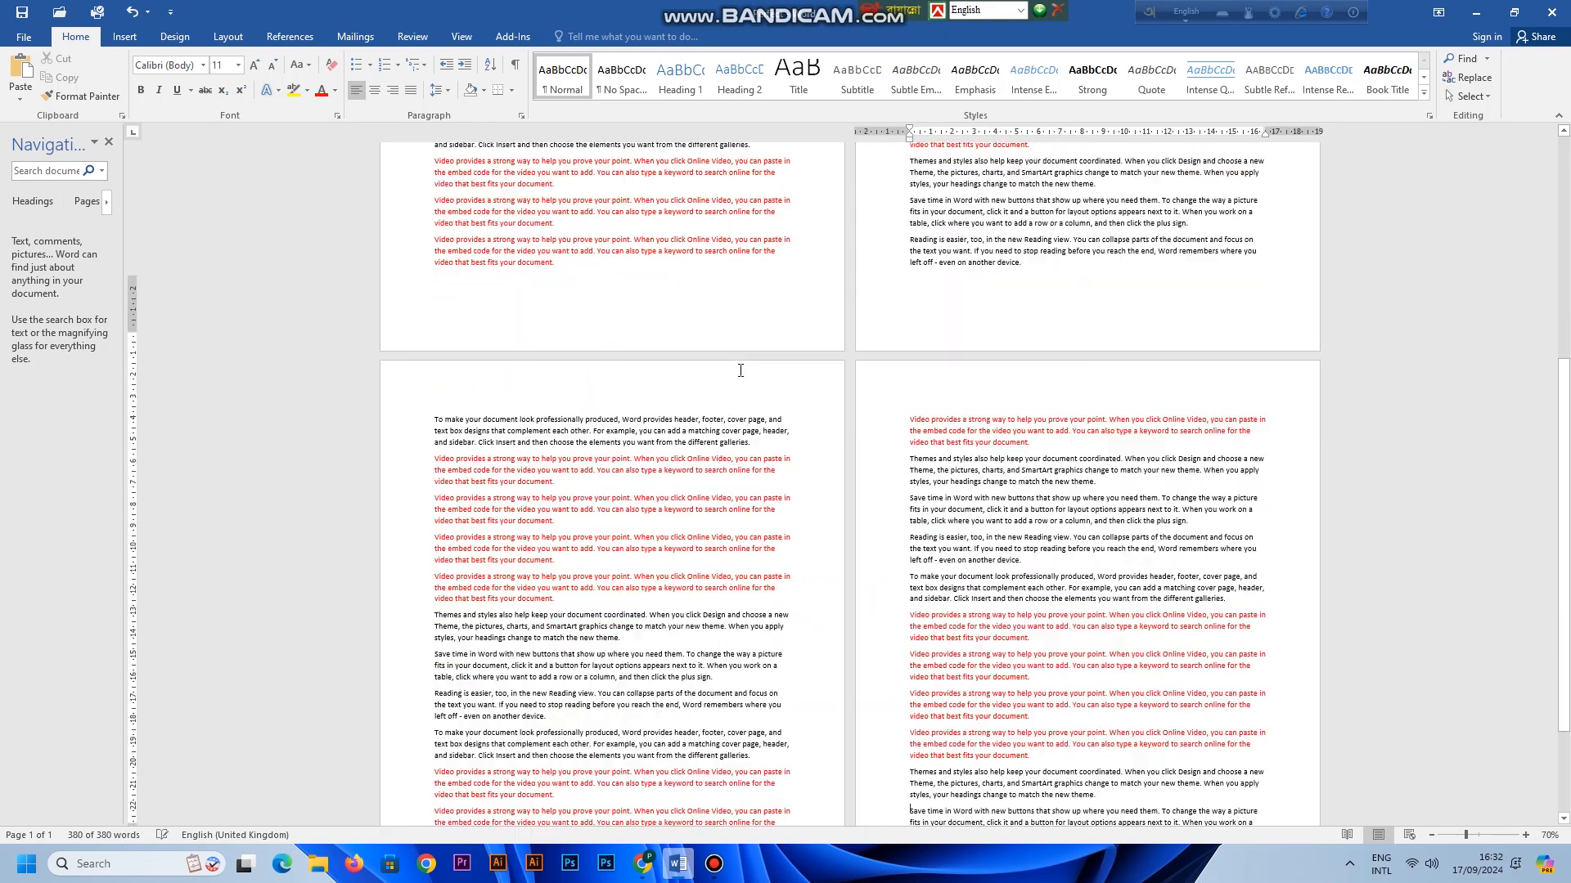
key("ctrl+v")
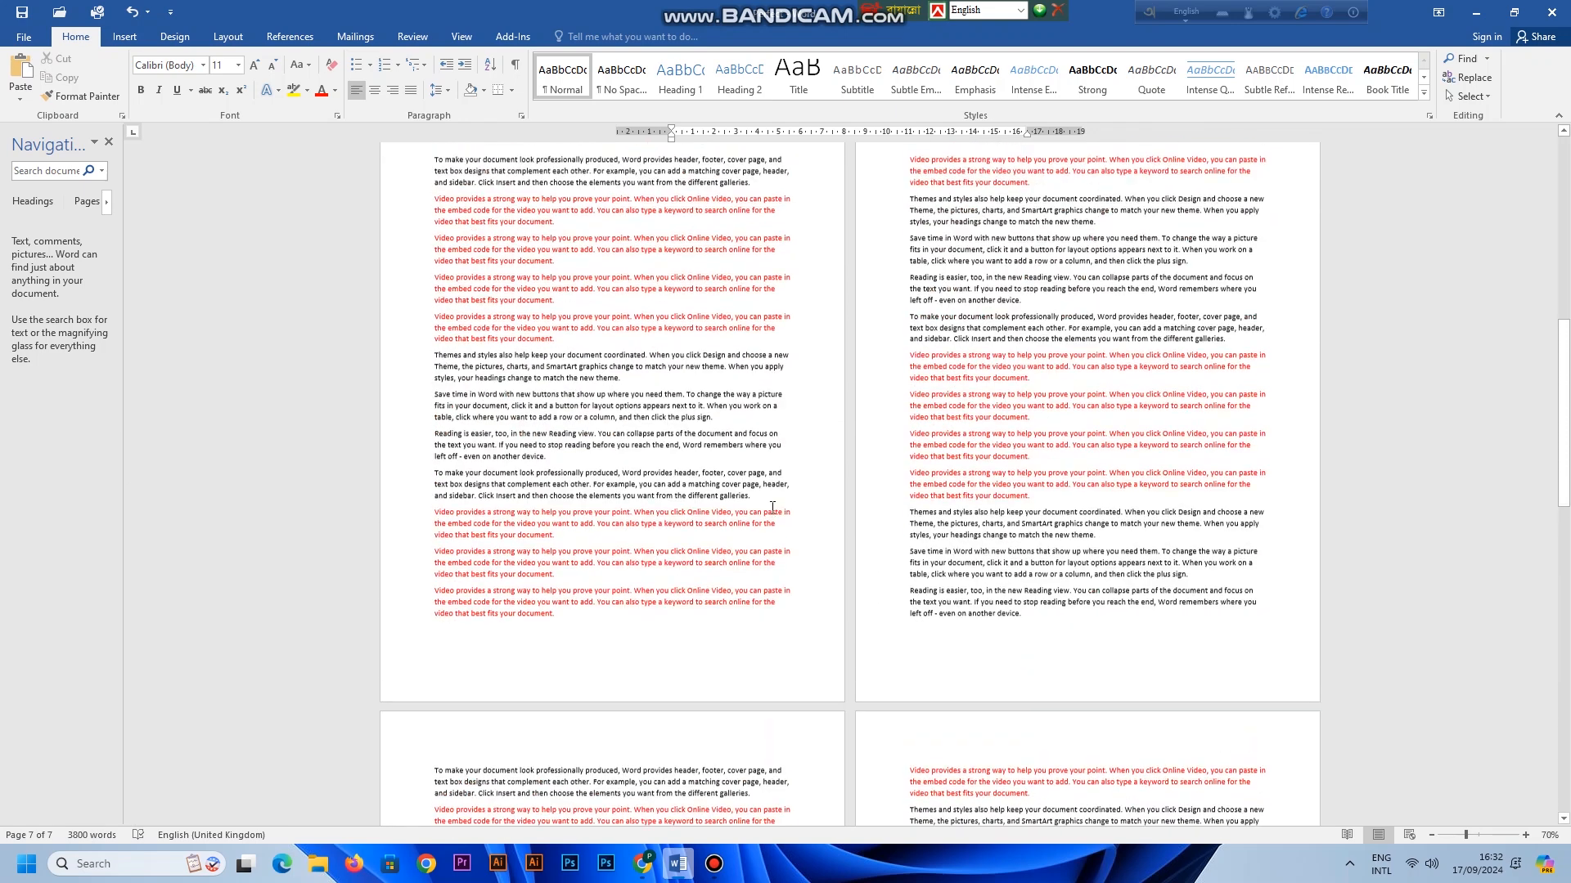
- Add page numbers at the top of every page in the Circle style and leave header editing
scroll(606, 296, "up", 2)
left_click(124, 36)
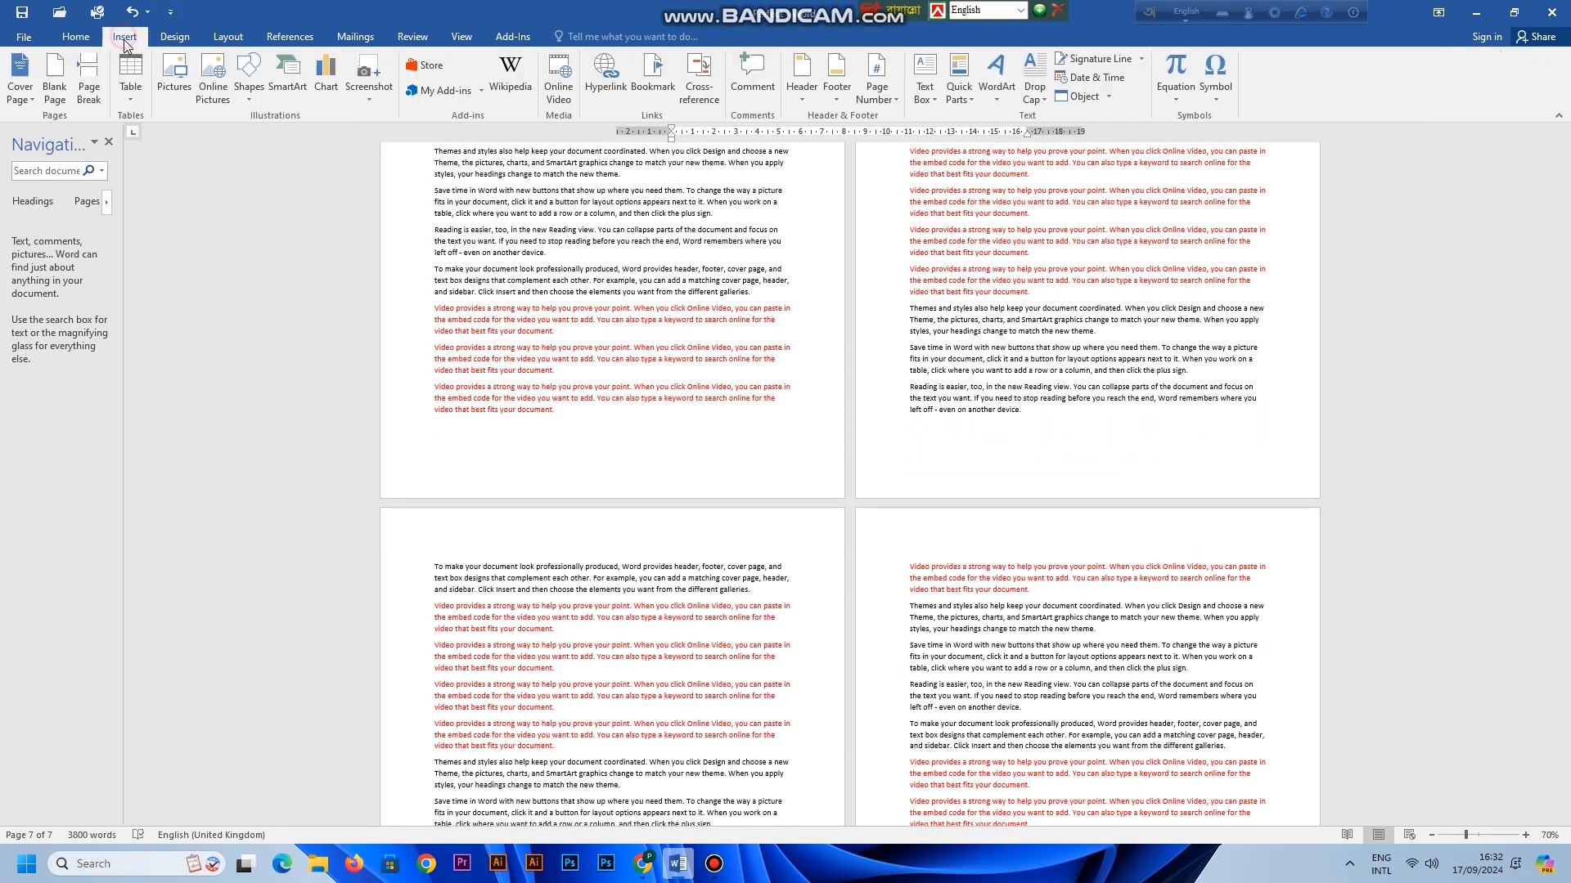
left_click(876, 82)
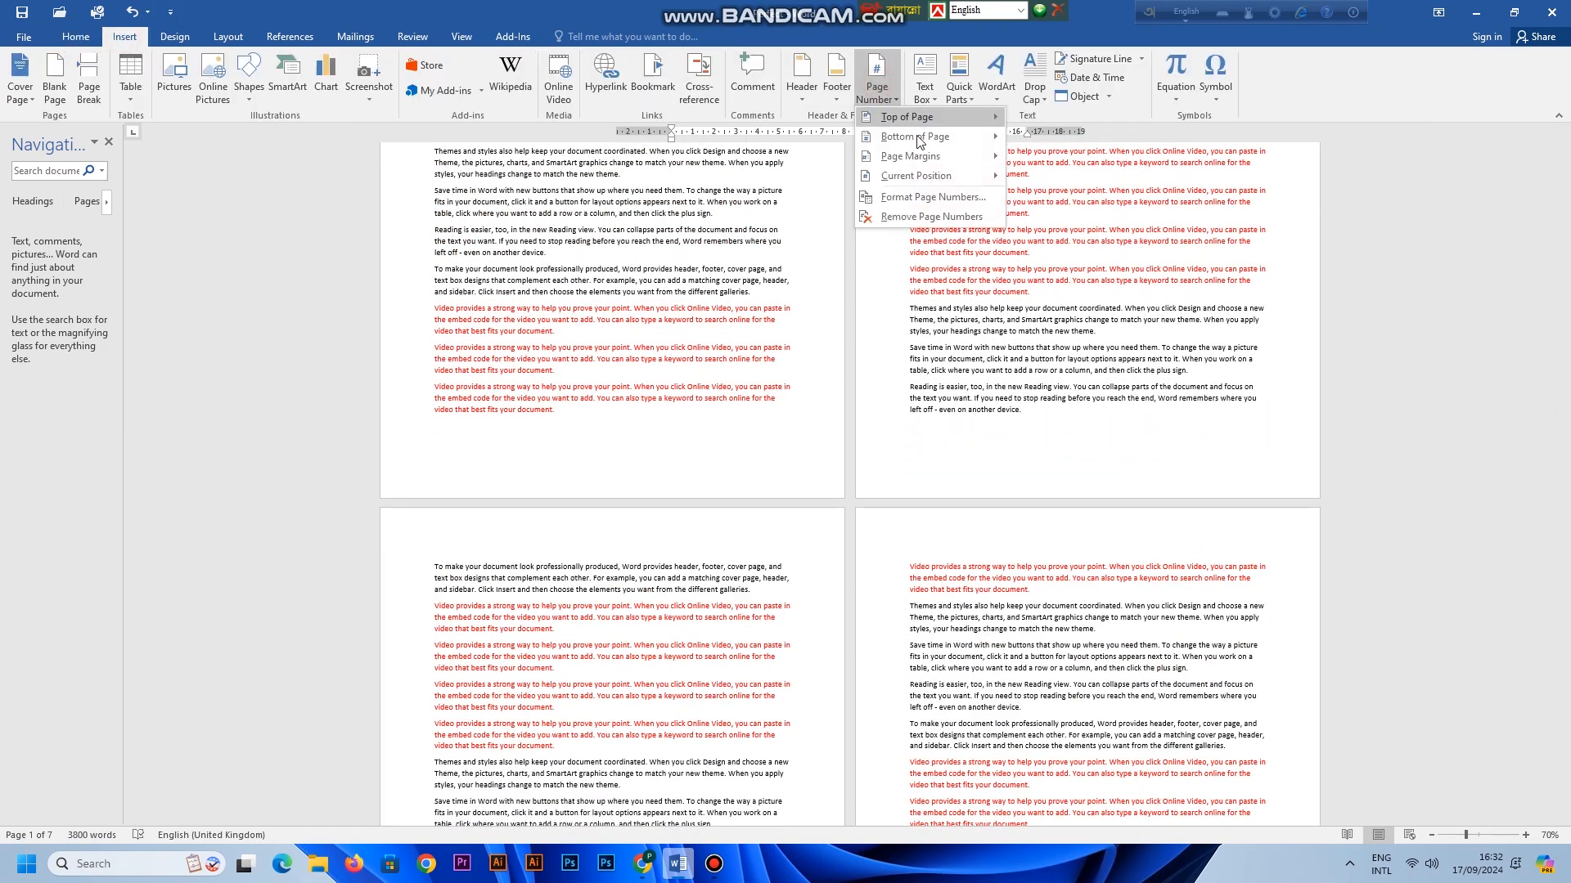
mouse_move(920, 124)
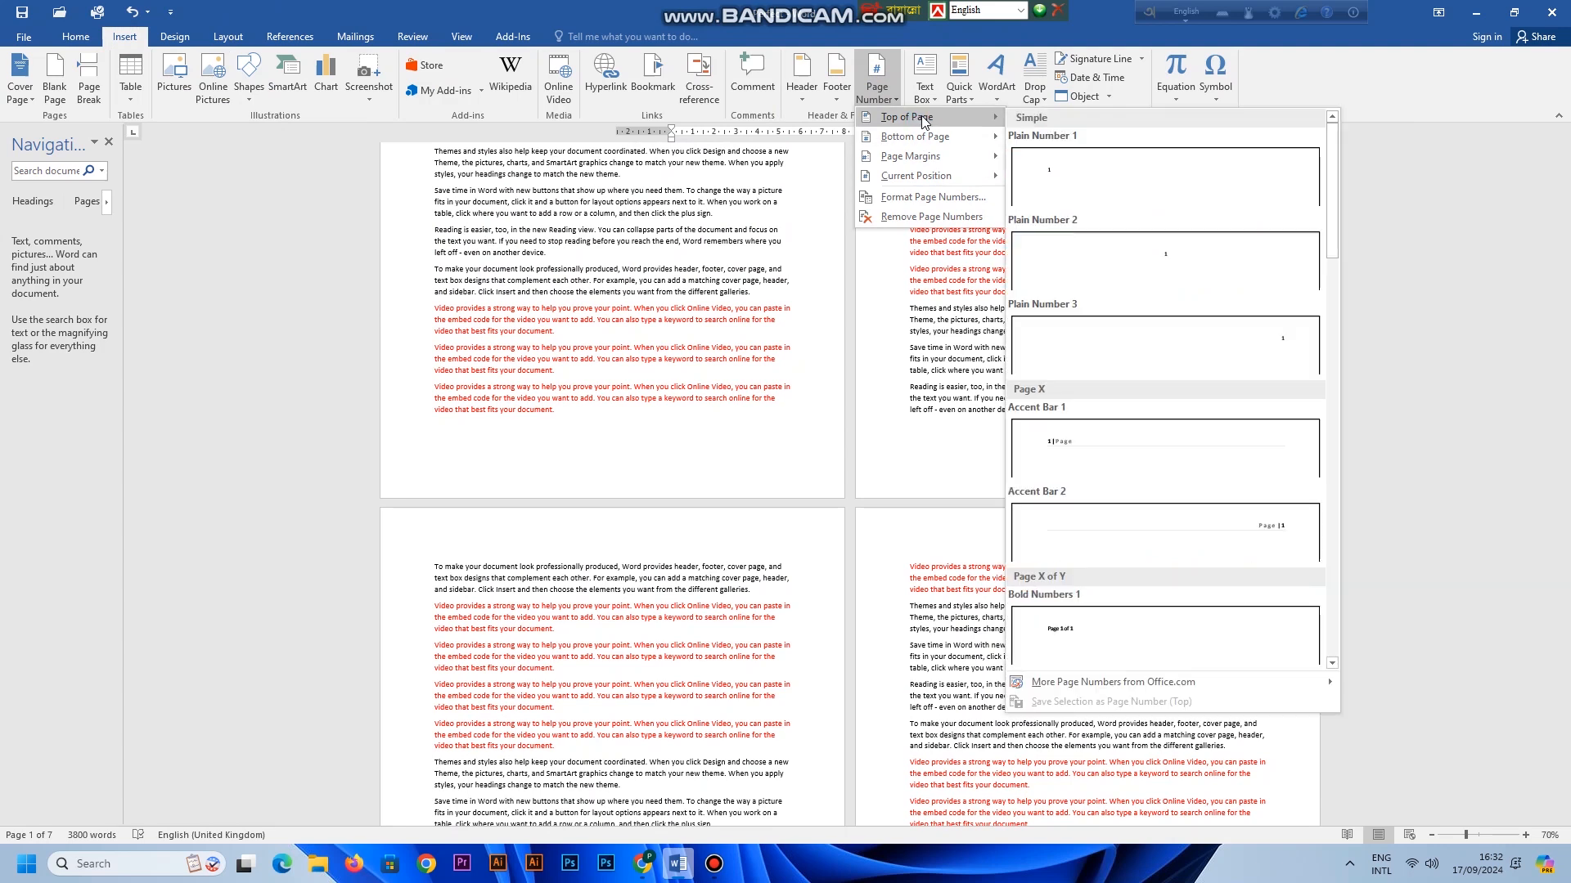
scroll(1096, 393, "down", 5)
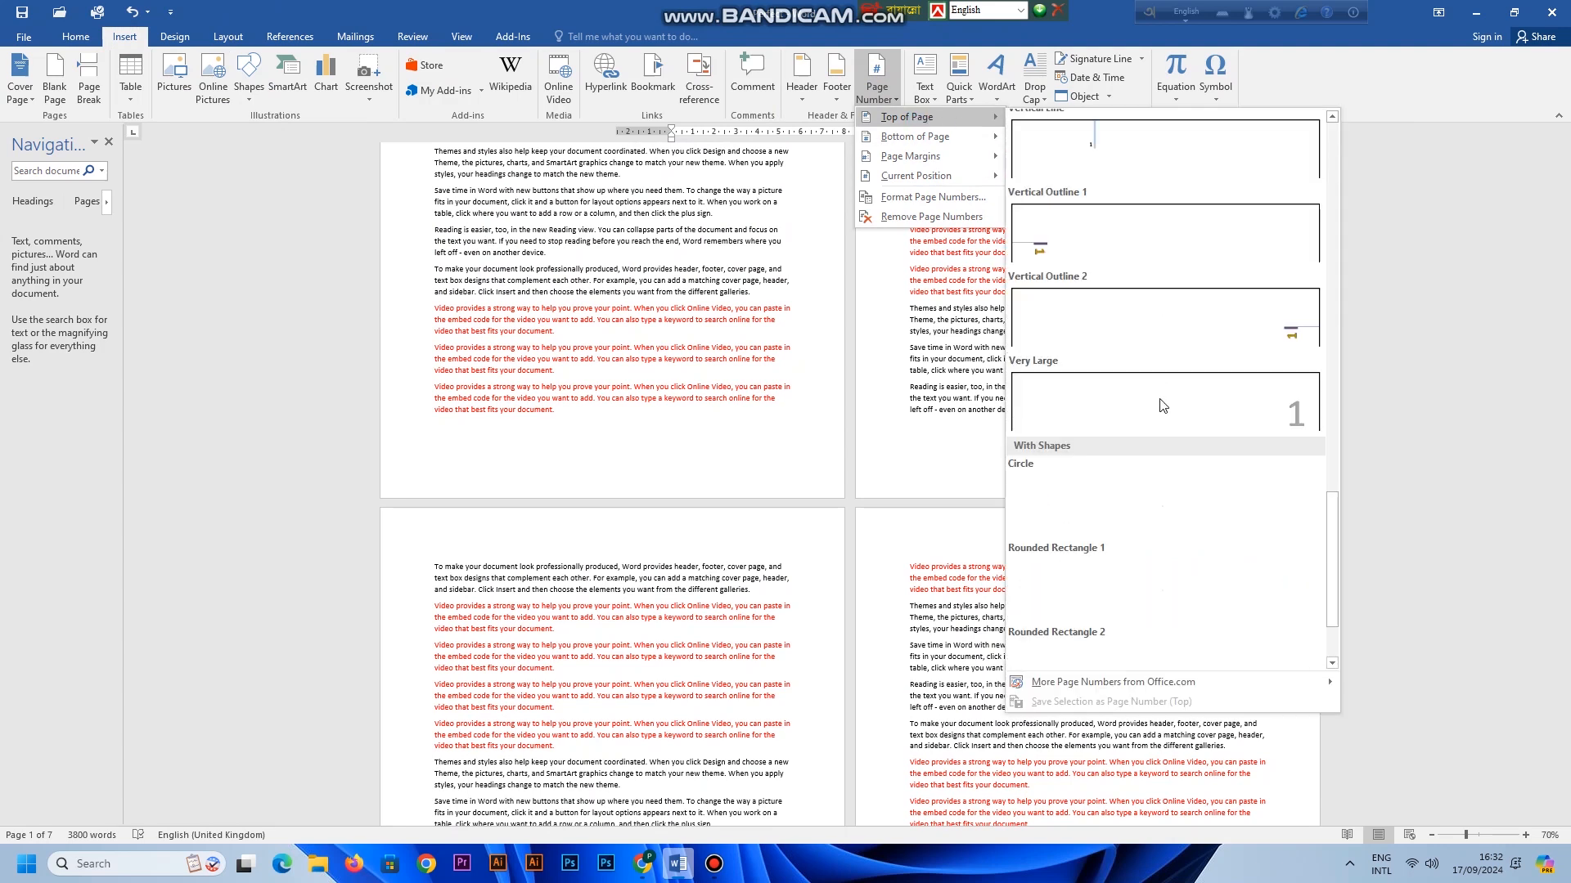
left_click(1165, 373)
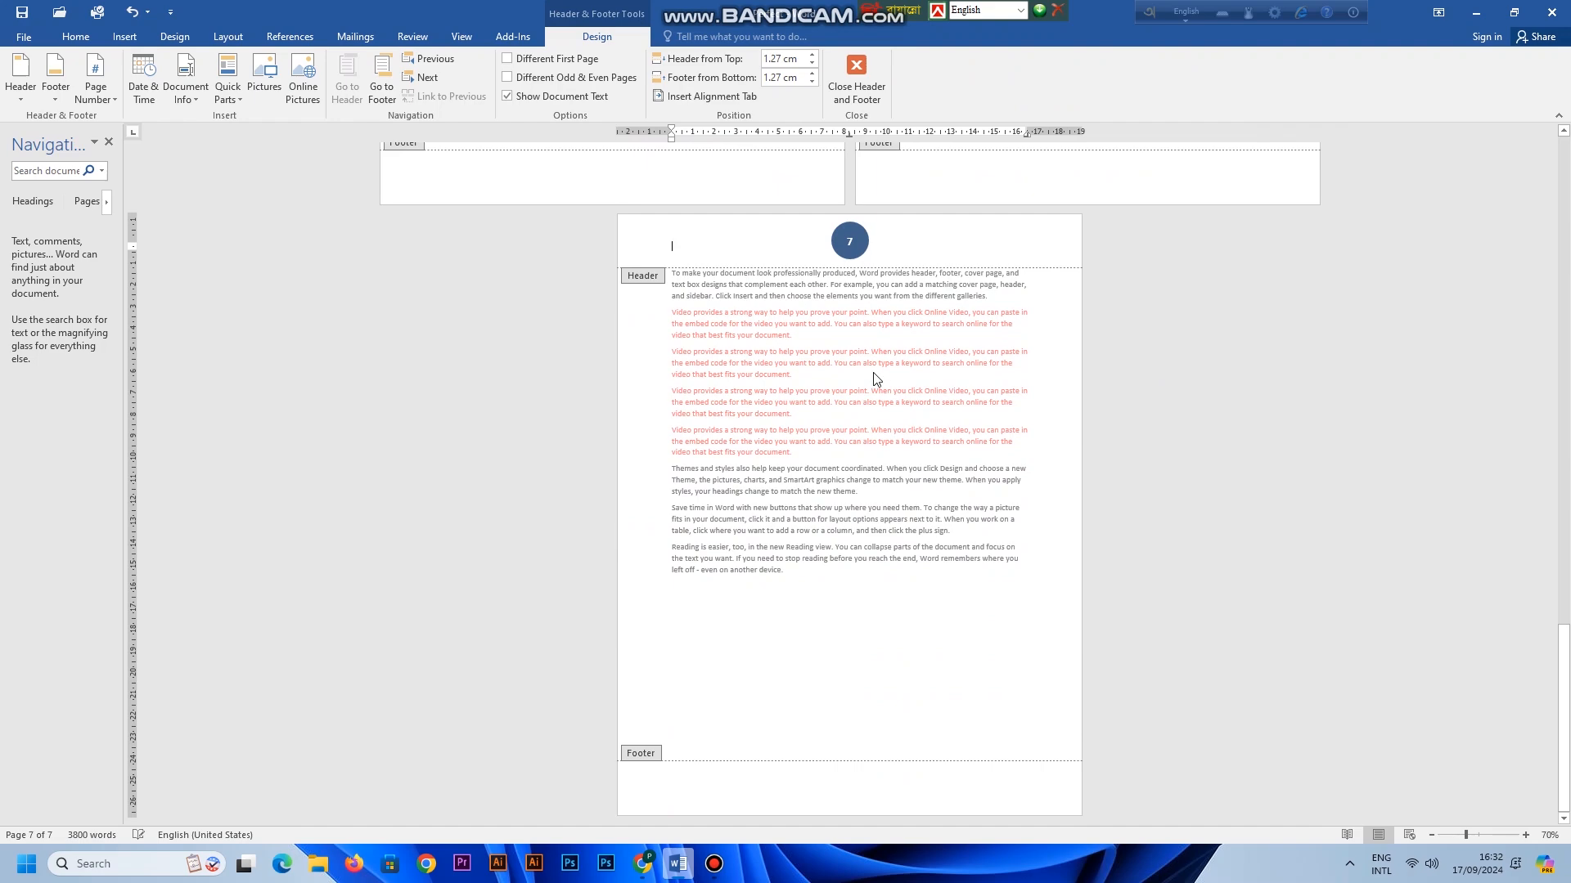
scroll(873, 373, "up", 15)
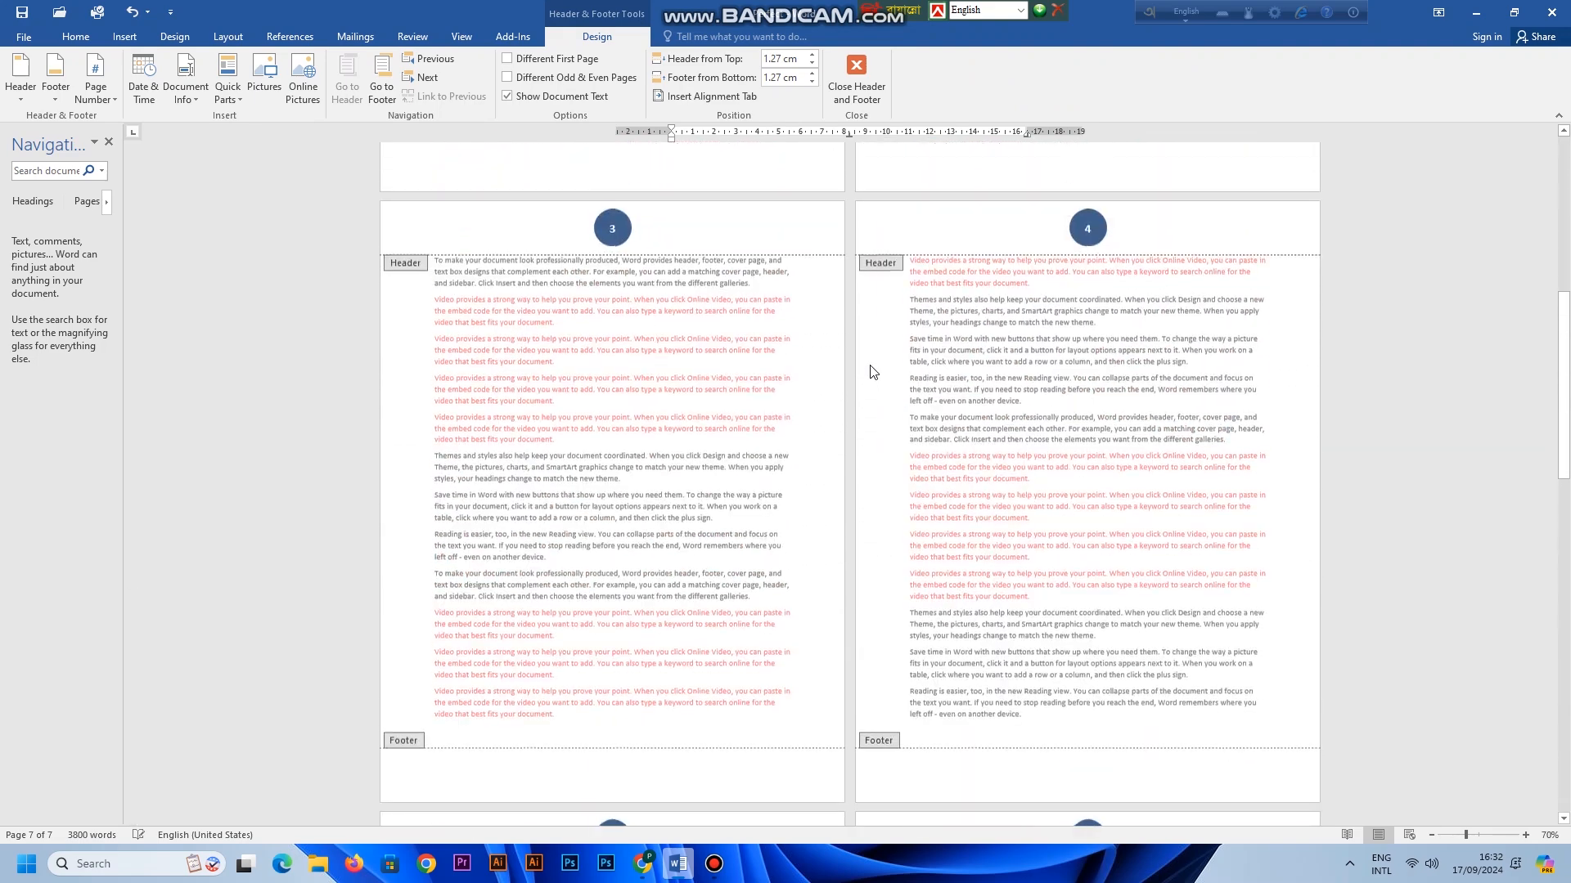
left_click(855, 82)
- Zoom in to 220% on page 7 and close the navigation pane
scroll(807, 425, "up", 11)
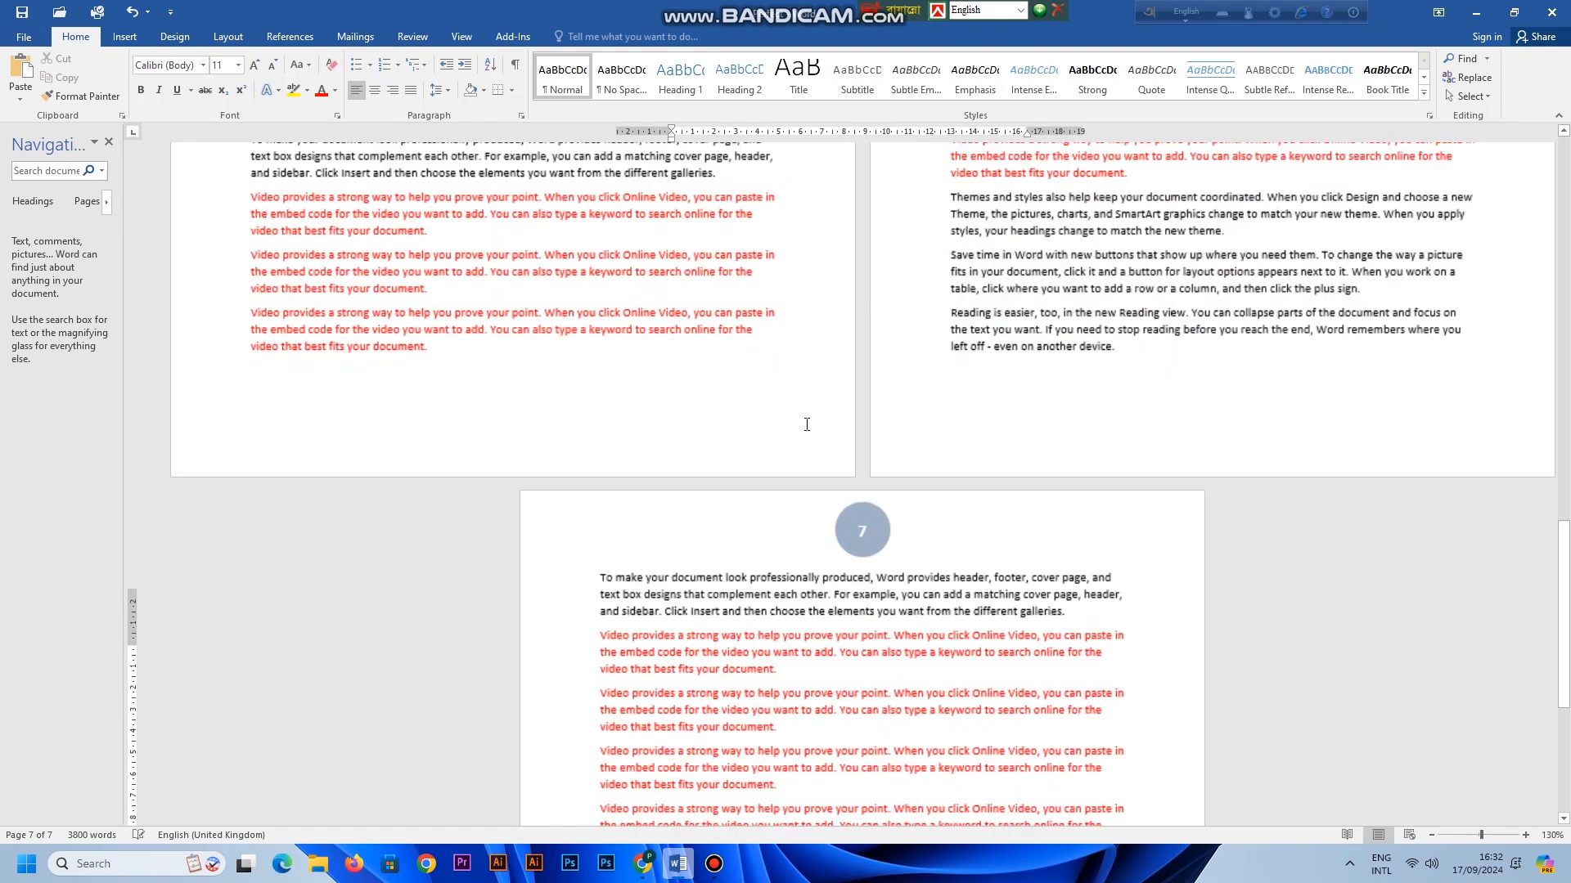
scroll(824, 489, "up", 4)
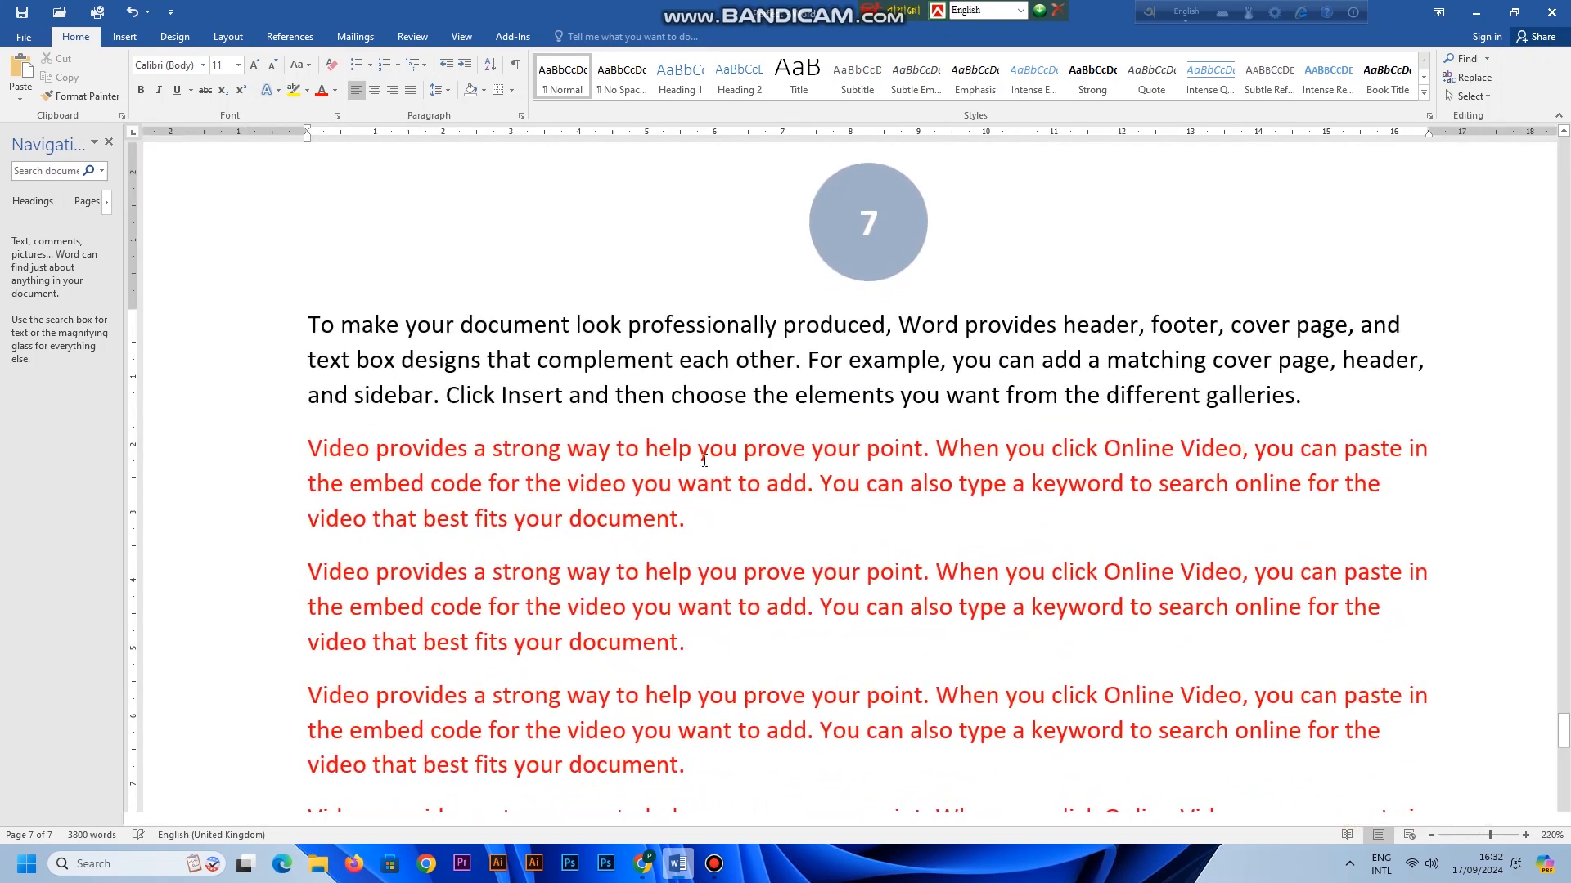
left_click(109, 142)
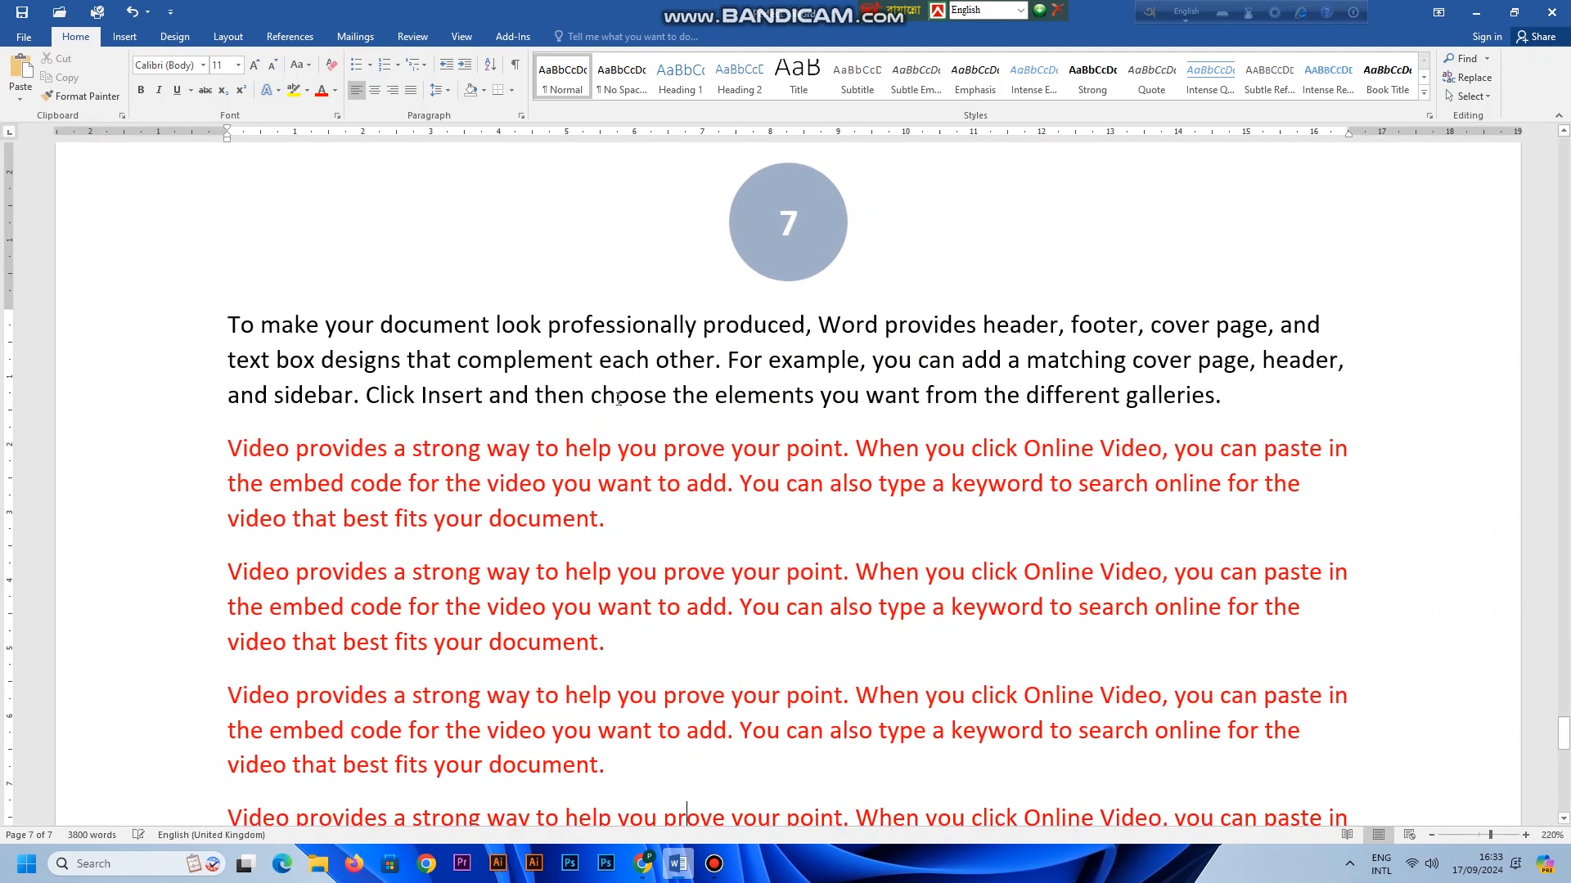
scroll(641, 392, "down", 12)
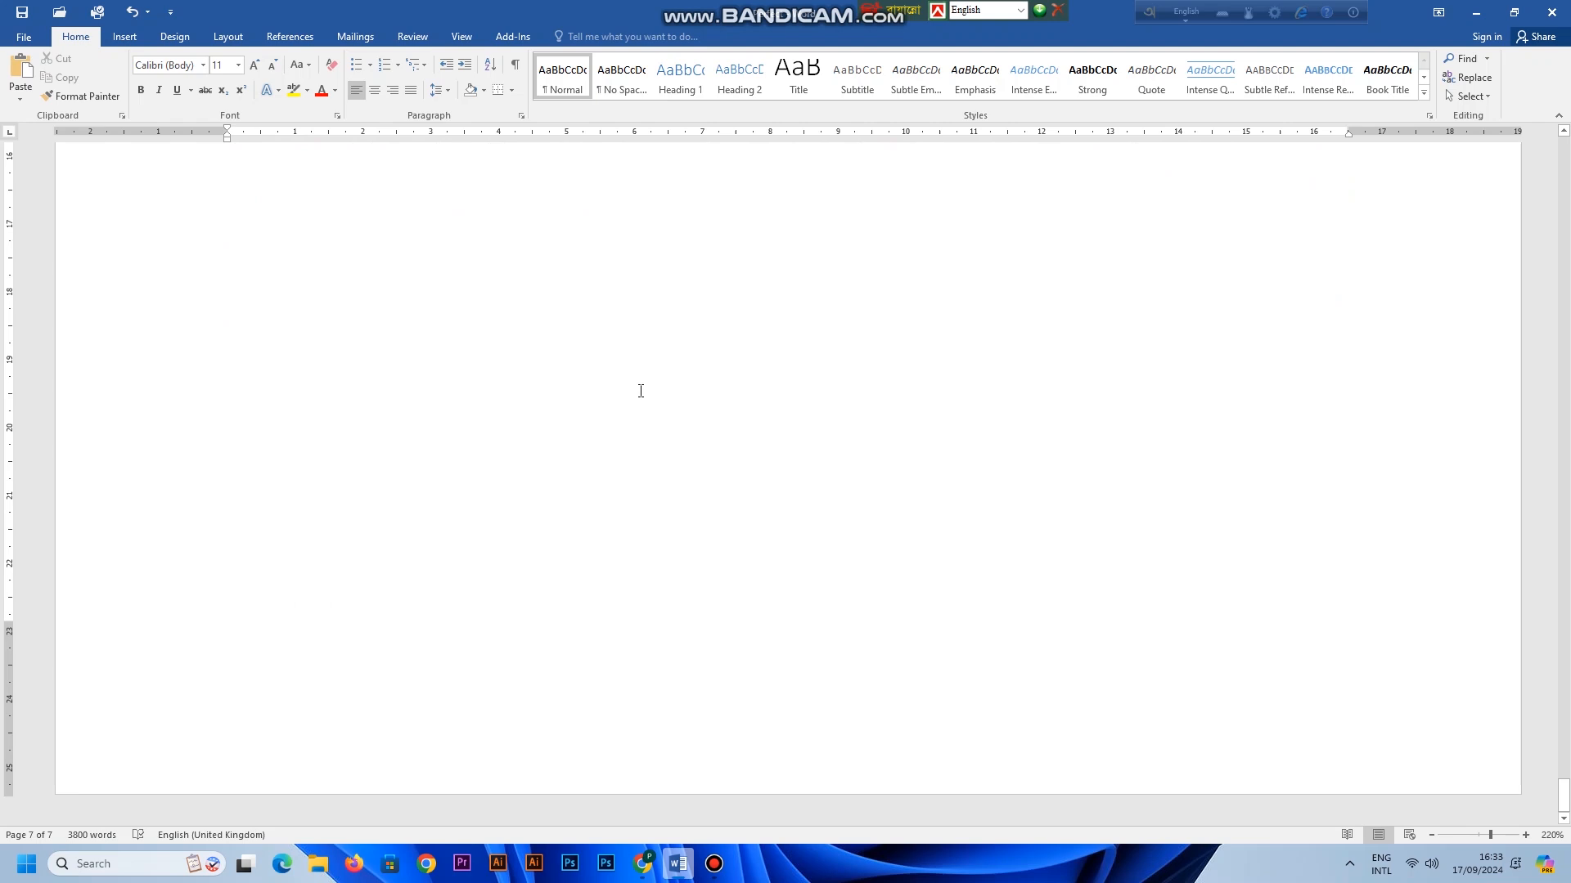
scroll(848, 438, "up", 14)
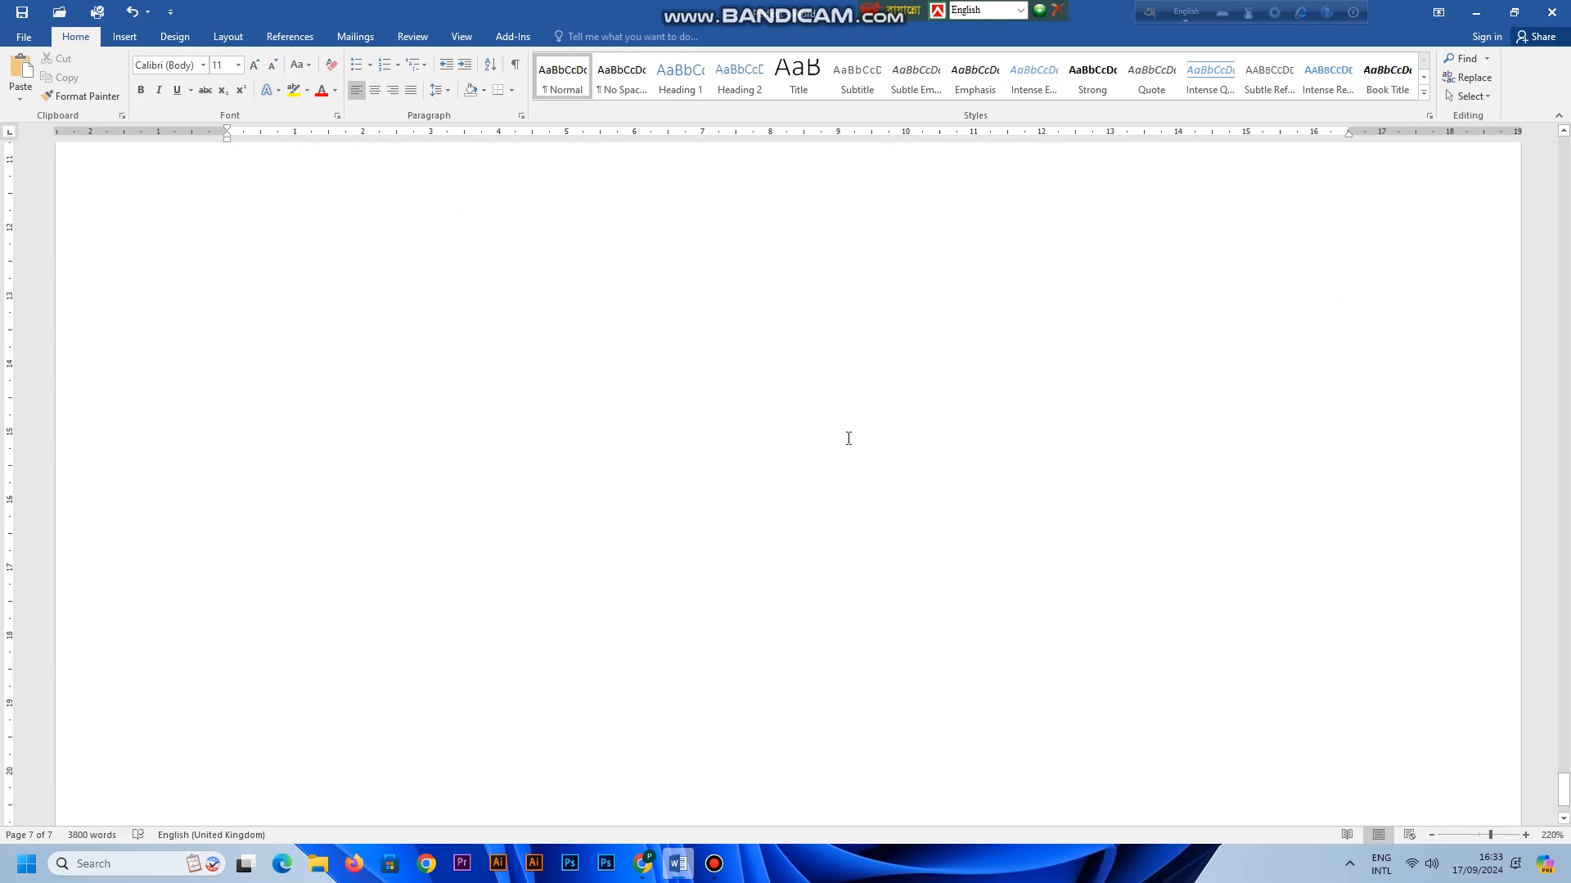
scroll(848, 439, "down", 4)
scroll(848, 438, "up", 4)
scroll(848, 438, "up", 4)
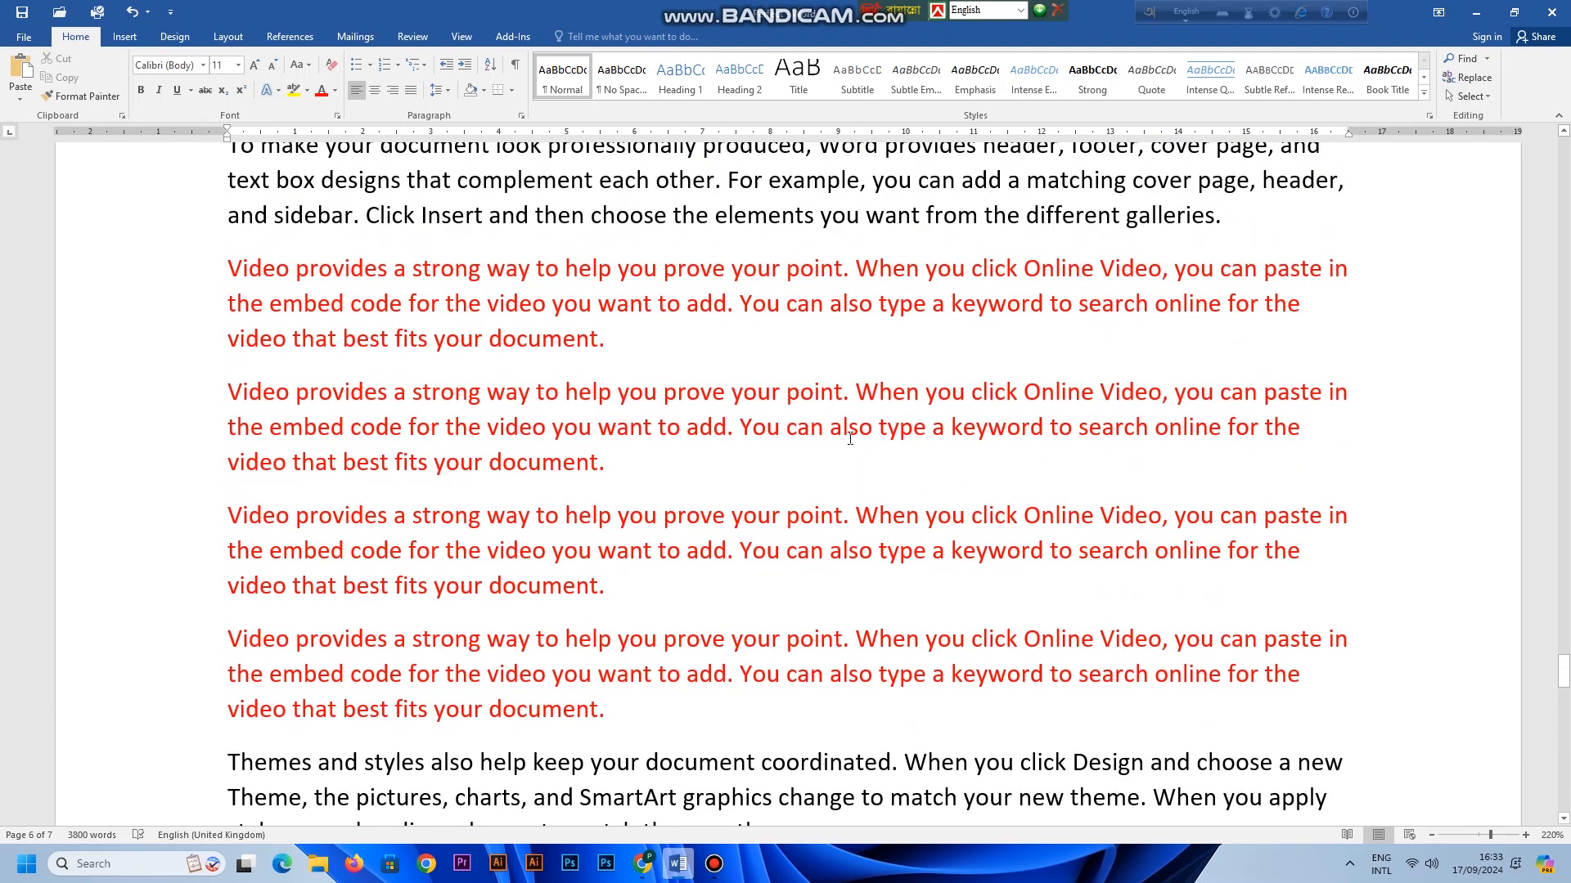
- Jump to page 1 of the document with Go To and close the dialog
key("ctrl+g")
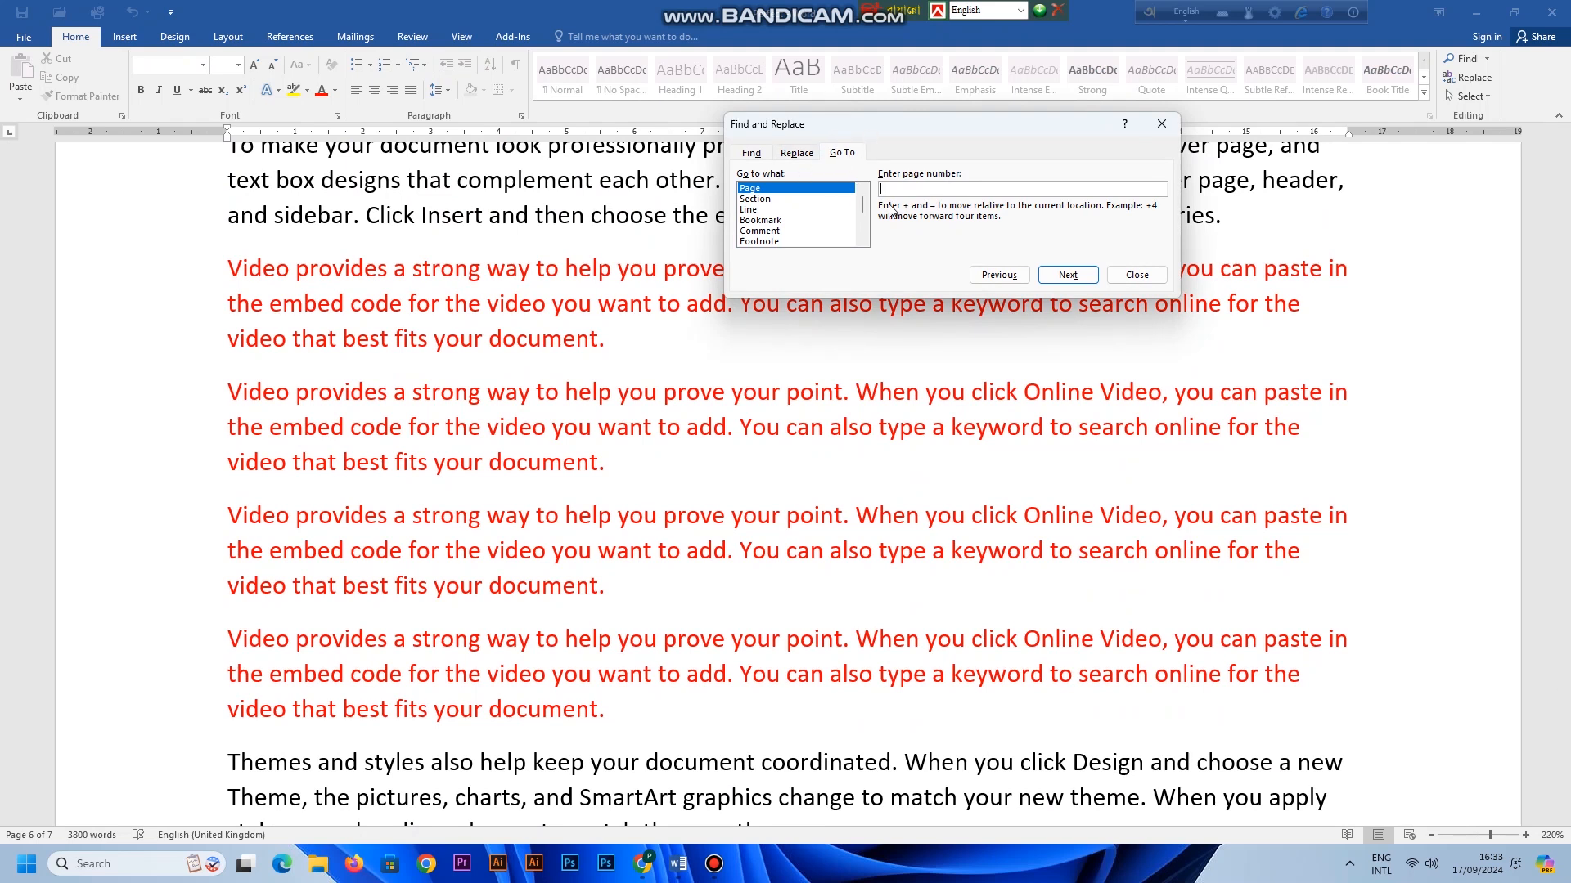
type("1")
left_click(1068, 275)
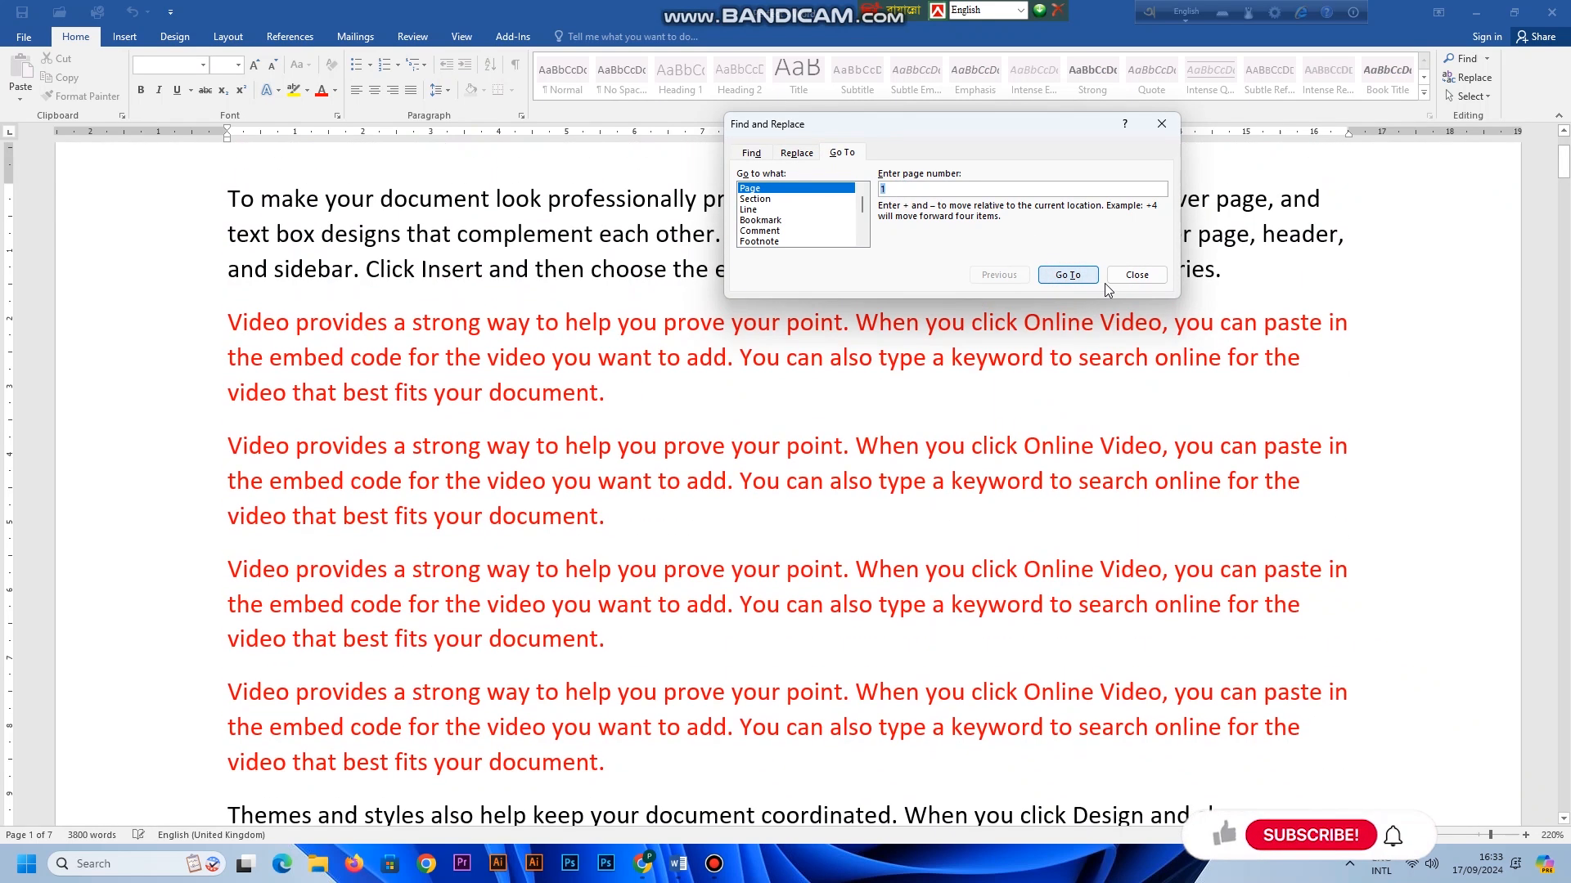
left_click(1136, 275)
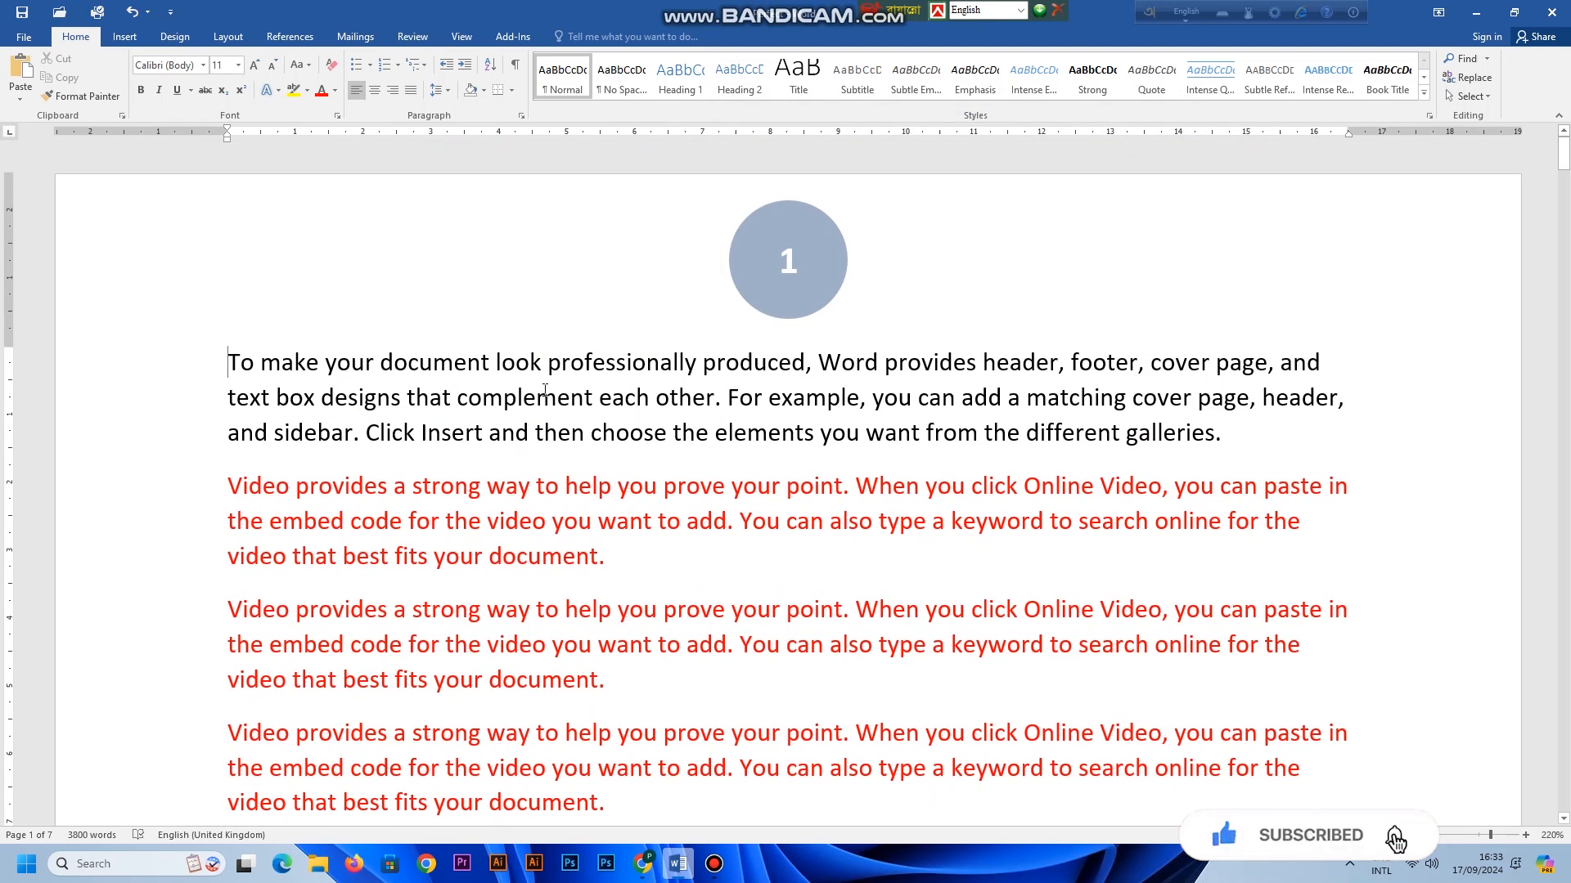
- Jump to page 7 with Go To, close the dialog and bring the page's number into view
key("ctrl+g")
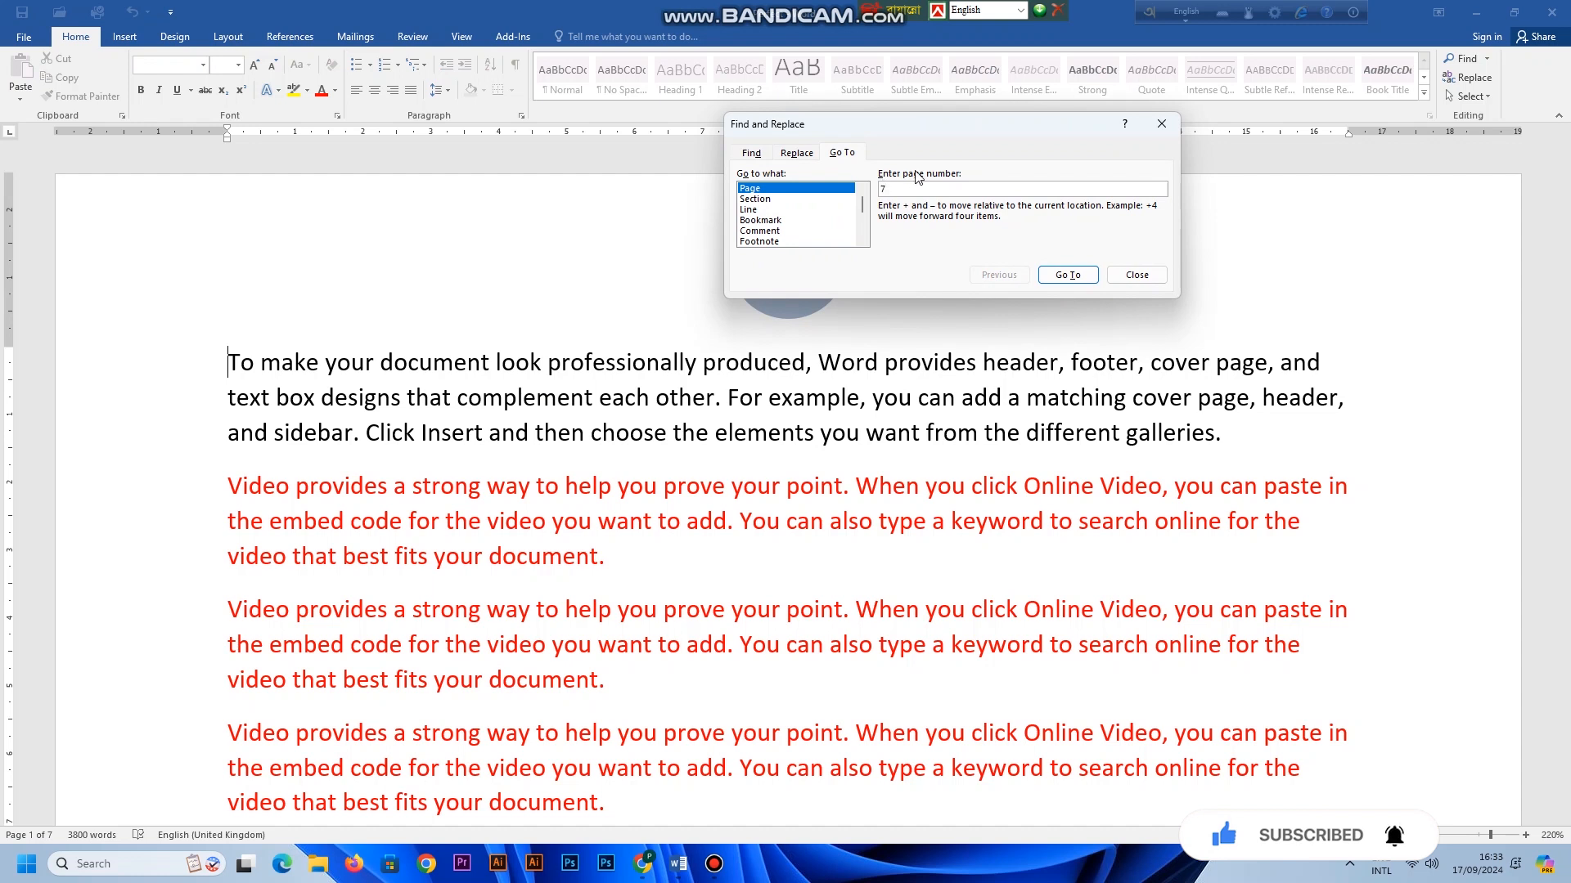
left_click(1094, 276)
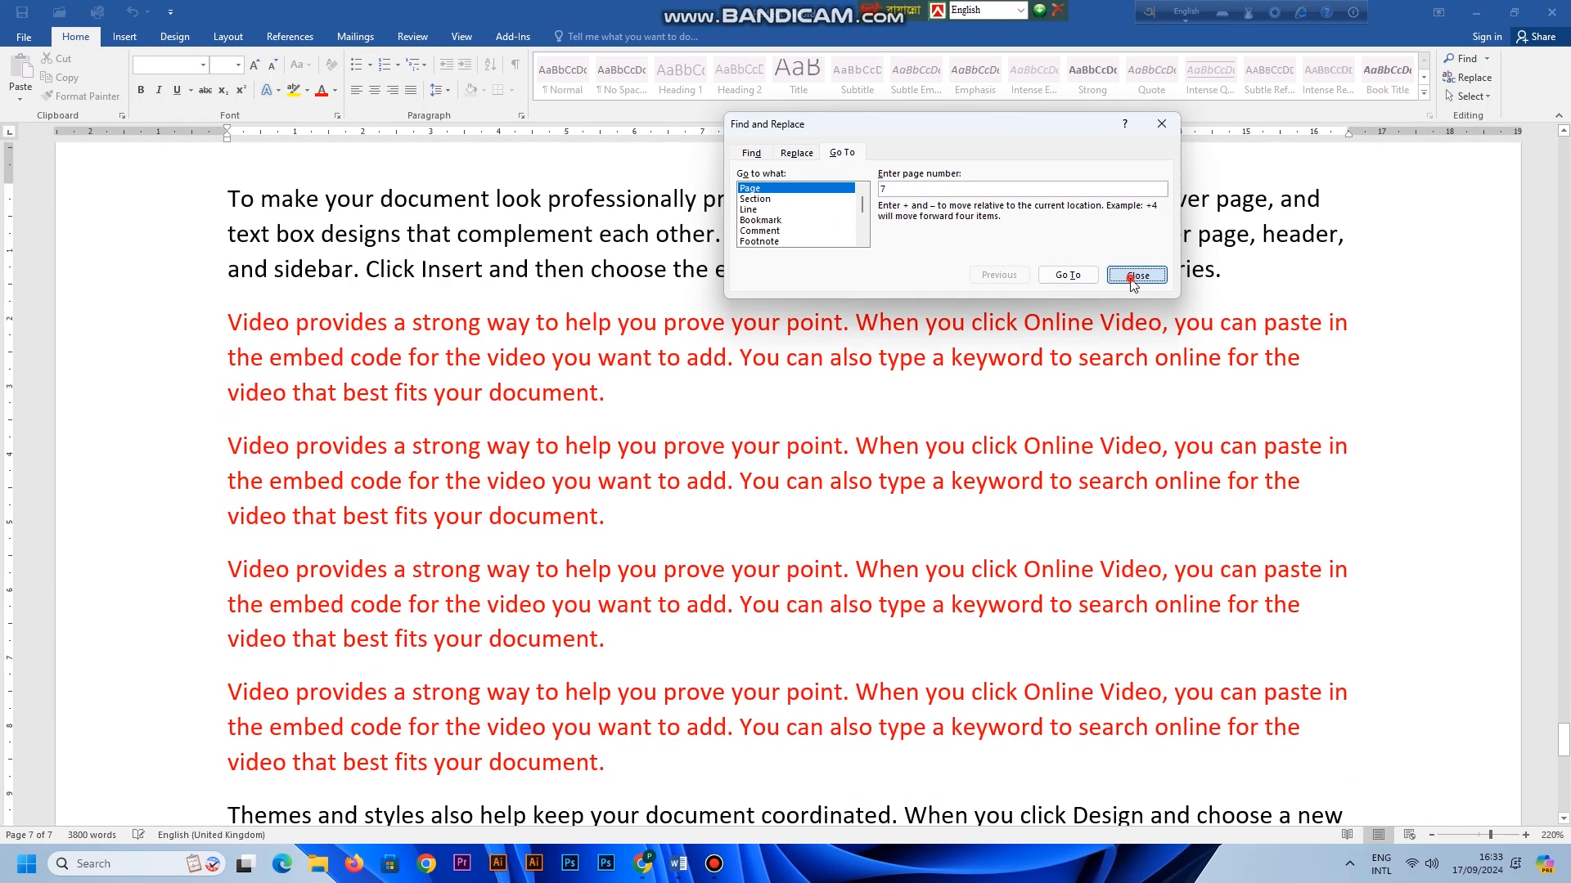
left_click(1134, 276)
scroll(708, 669, "up", 4)
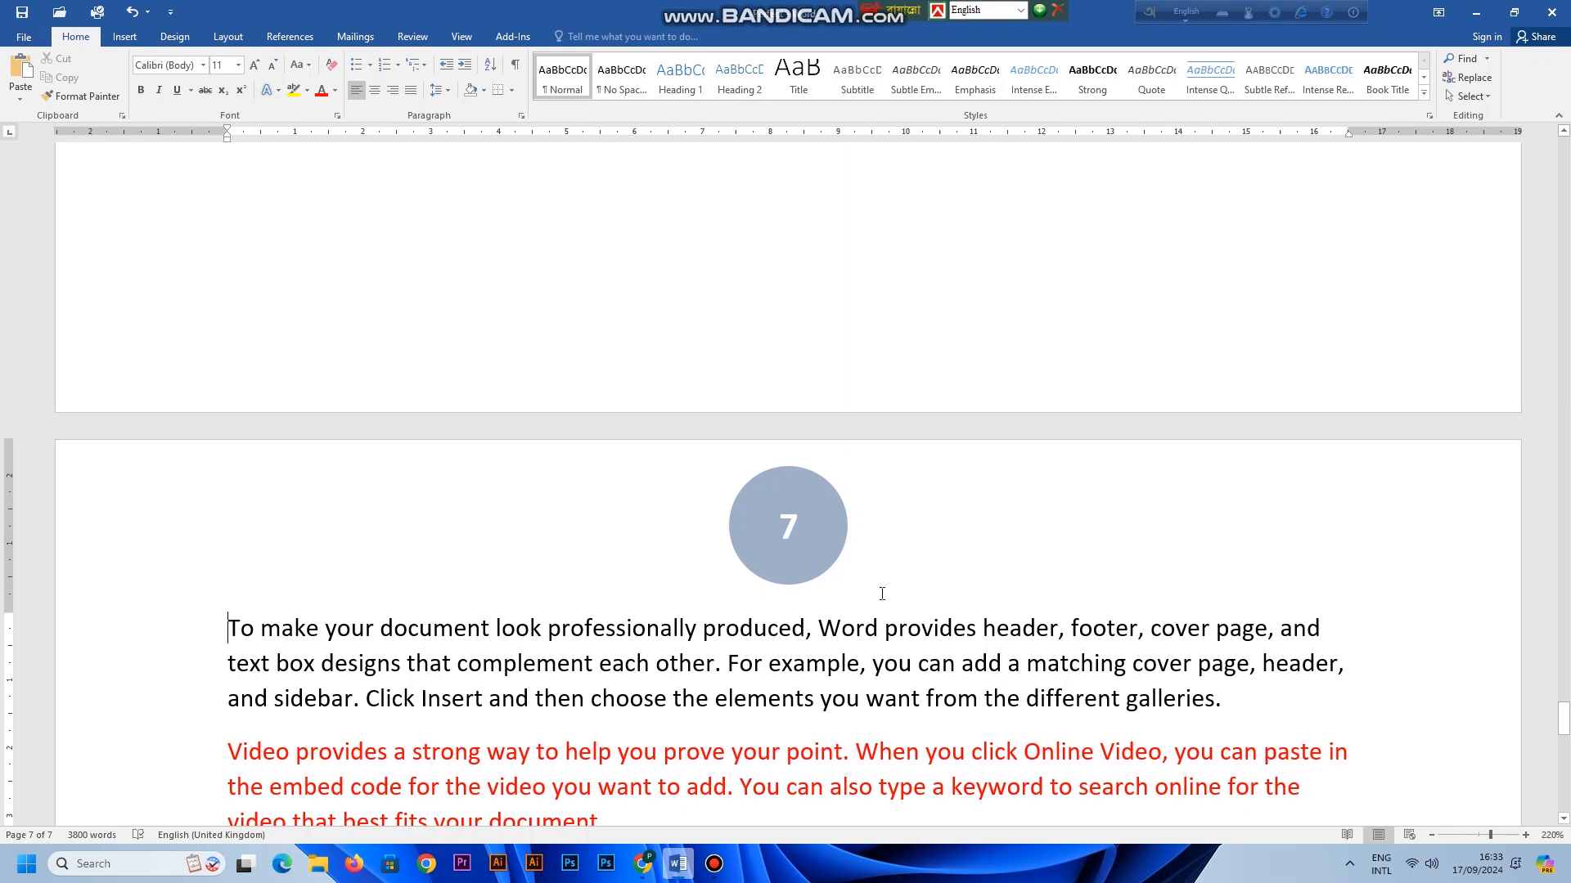
scroll(700, 701, "up", 15)
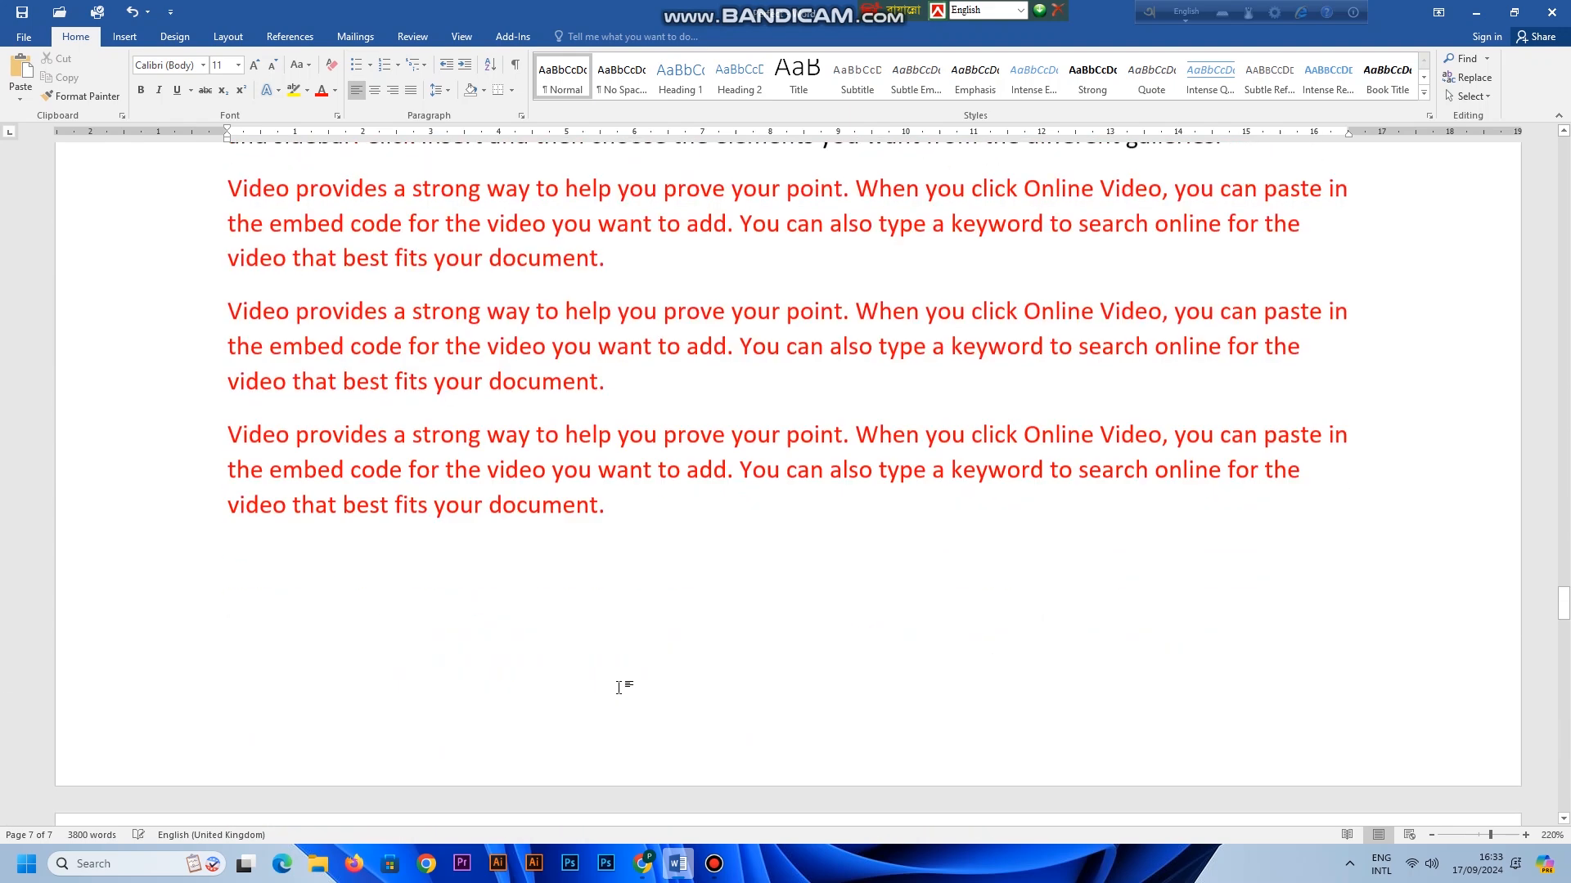
scroll(620, 685, "up", 15)
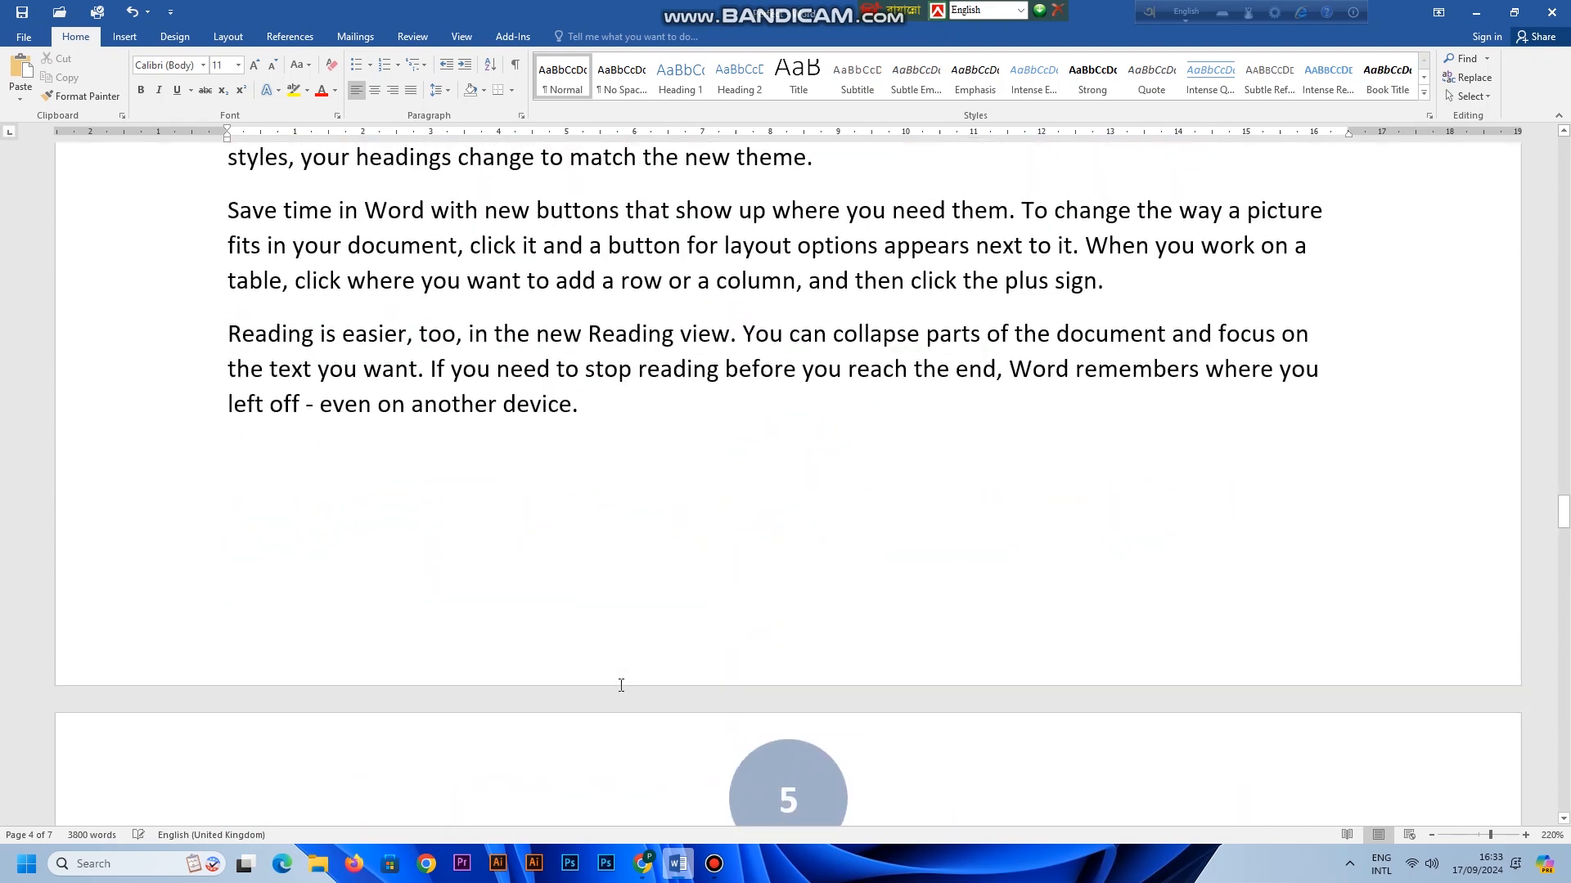
scroll(621, 685, "down", 15)
scroll(630, 695, "down", 15)
scroll(636, 702, "up", 5)
scroll(625, 679, "down", 2)
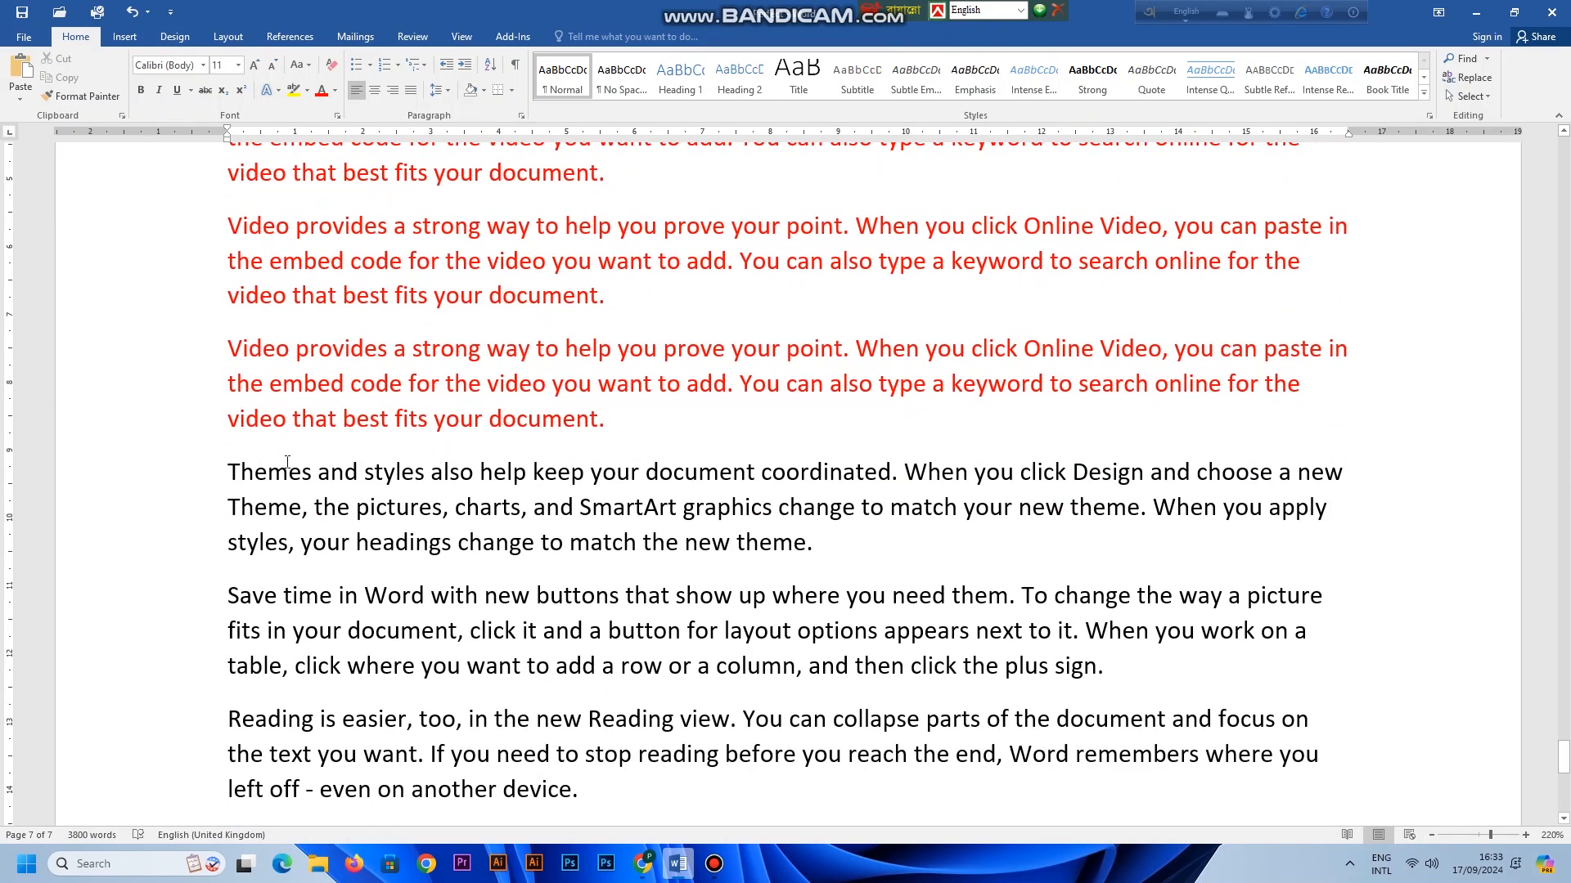
- Insert a footnote after "document" in page 7's "Themes and styles" paragraph with the text "Document means data"
left_click(698, 472)
left_click(753, 470)
left_click(278, 37)
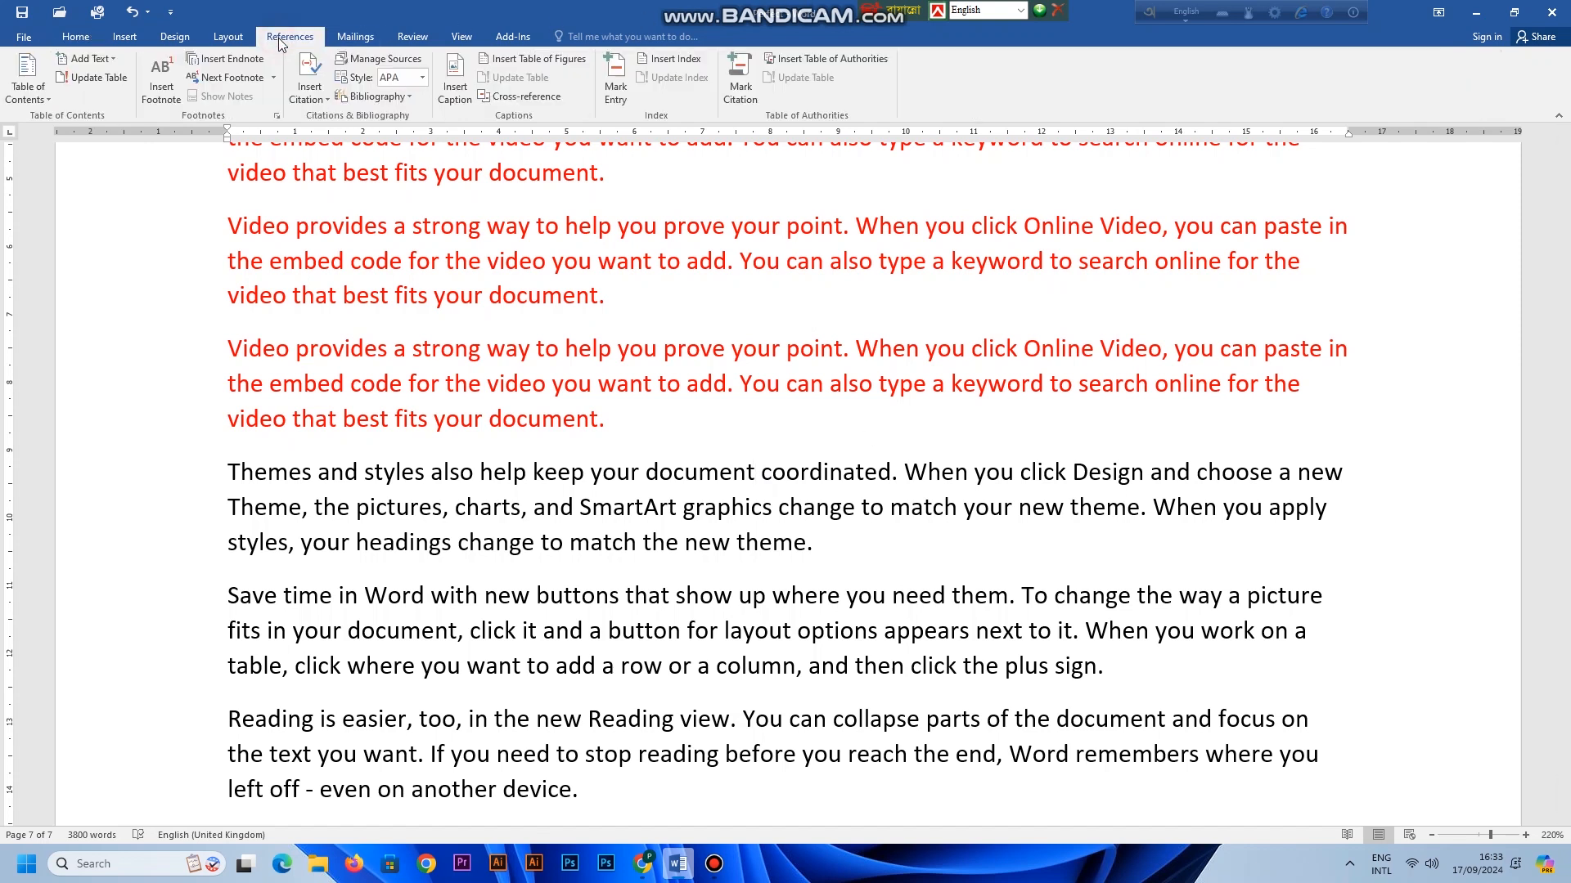
left_click(165, 73)
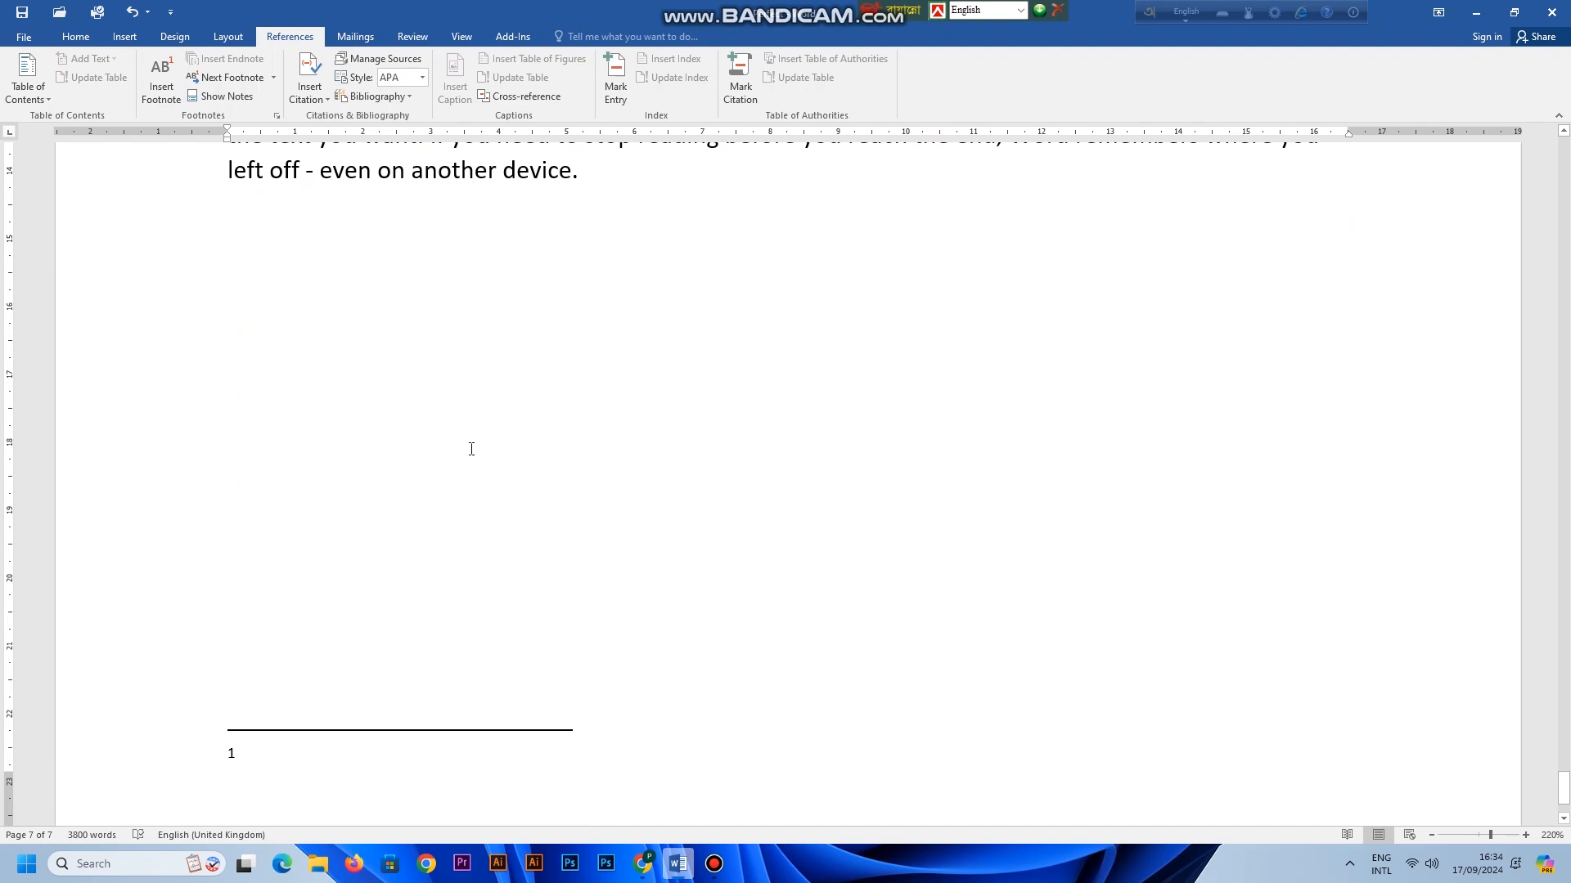
type("Docume")
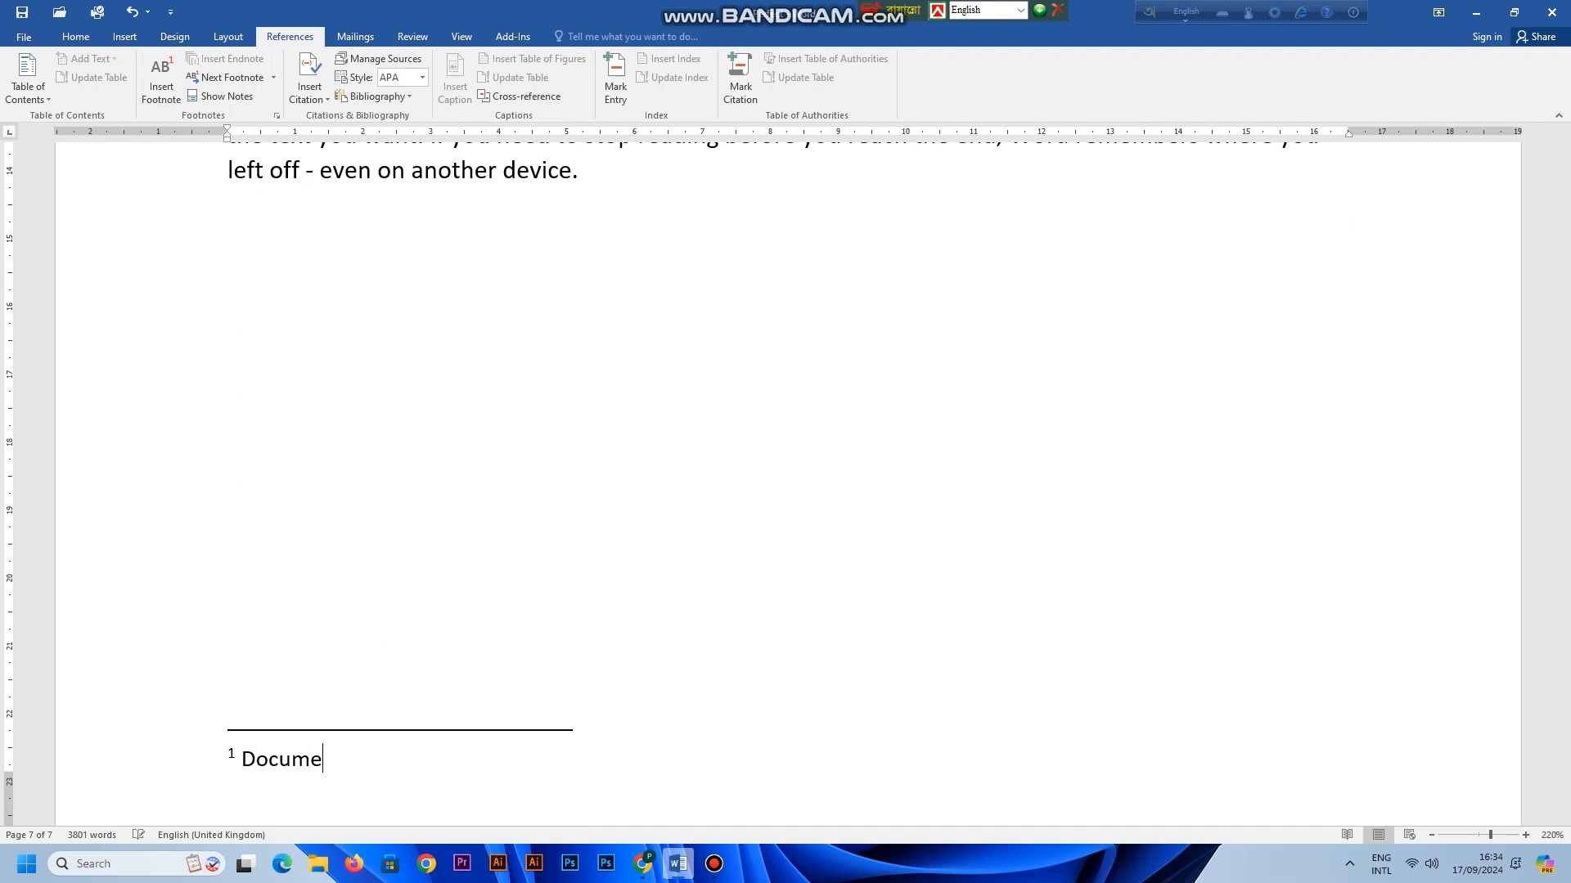
type("nts")
key("BackSpace")
type("means data")
- Preview the first footnote's text at its reference mark and check the note at the foot of page 7
scroll(822, 401, "up", 6)
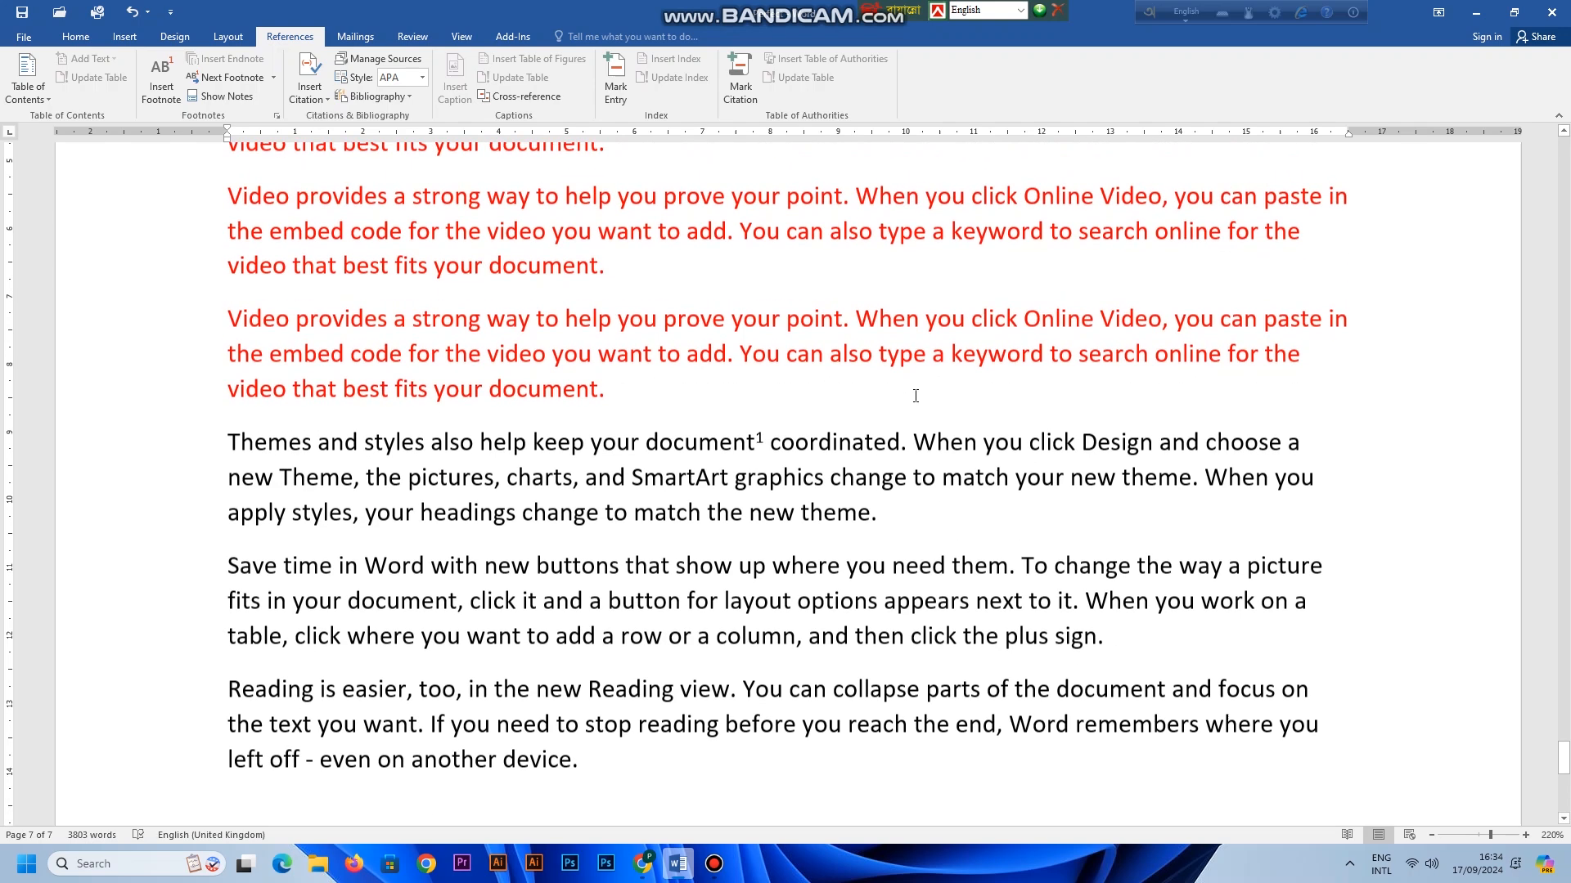
mouse_move(767, 453)
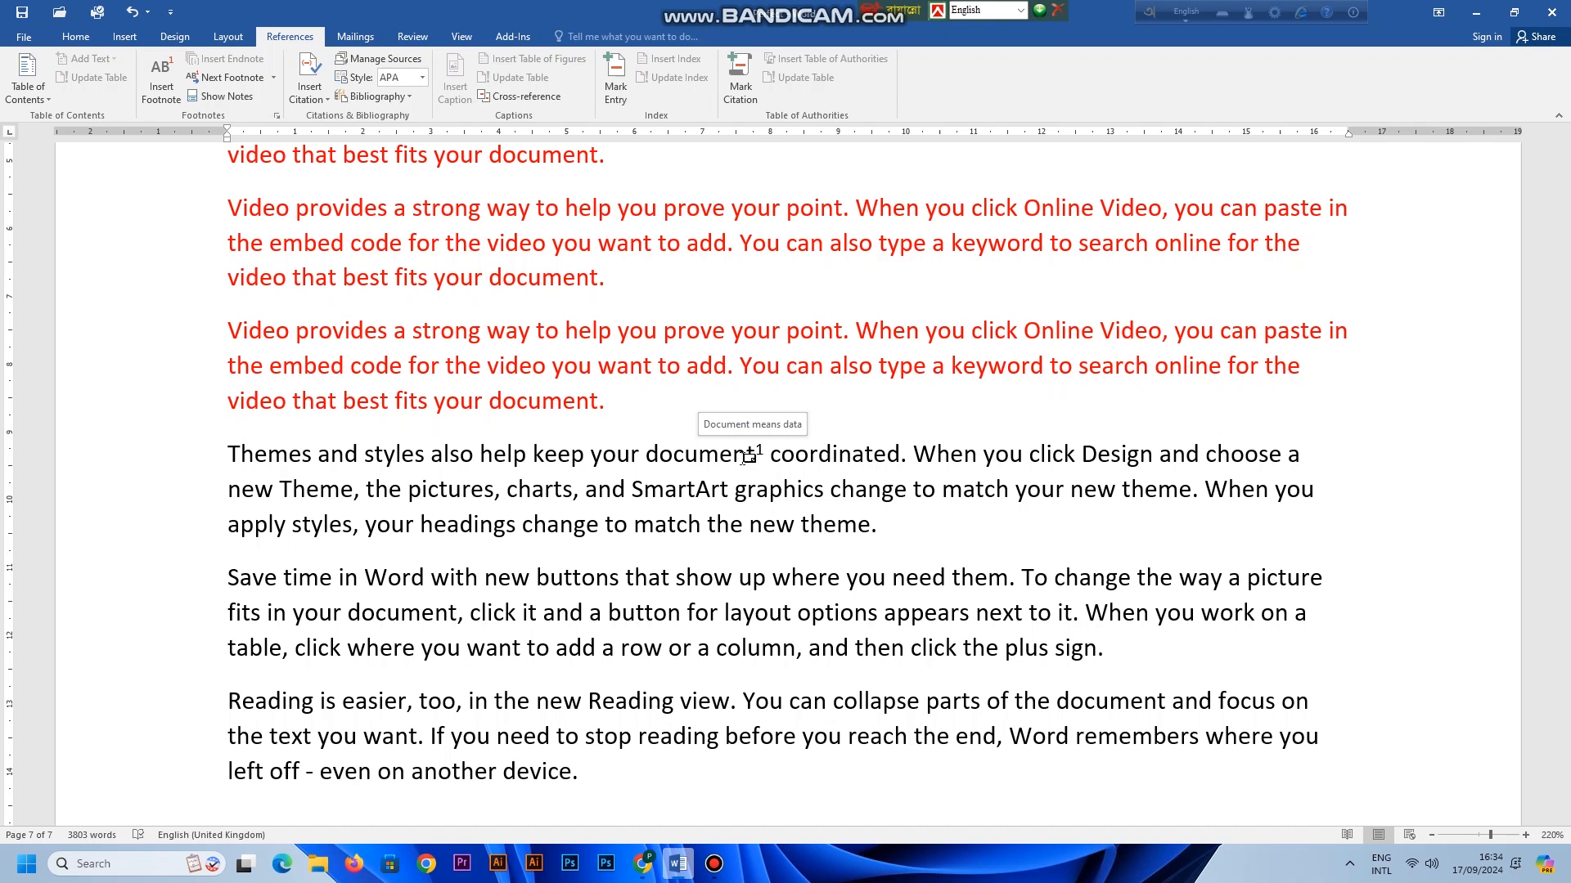
scroll(274, 816, "down", 3)
scroll(295, 769, "down", 3)
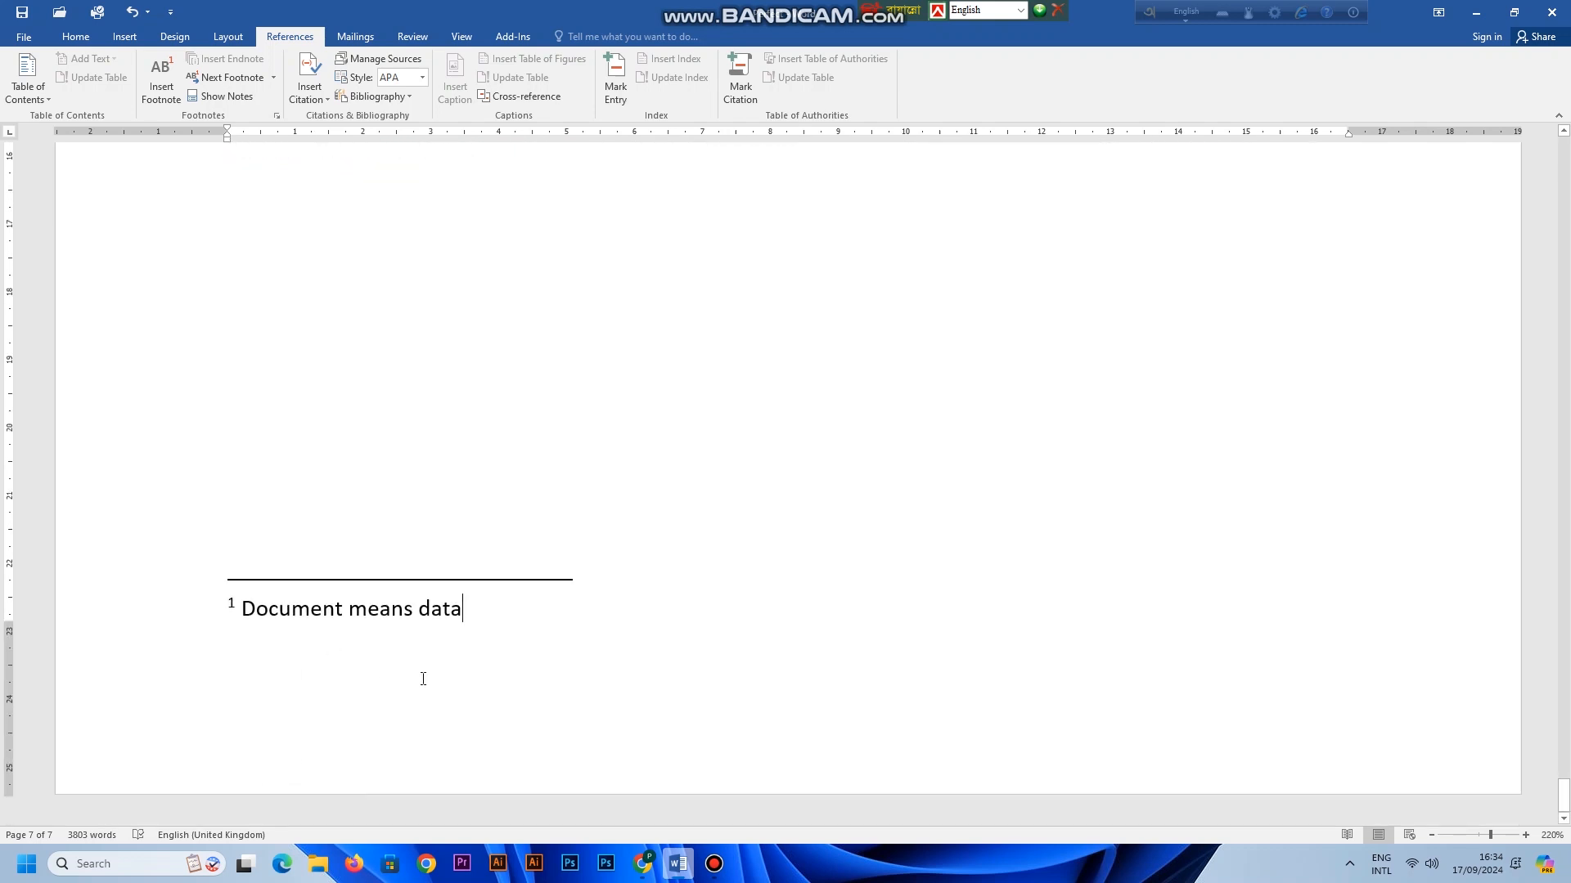
scroll(449, 667, "up", 5)
scroll(522, 656, "up", 1)
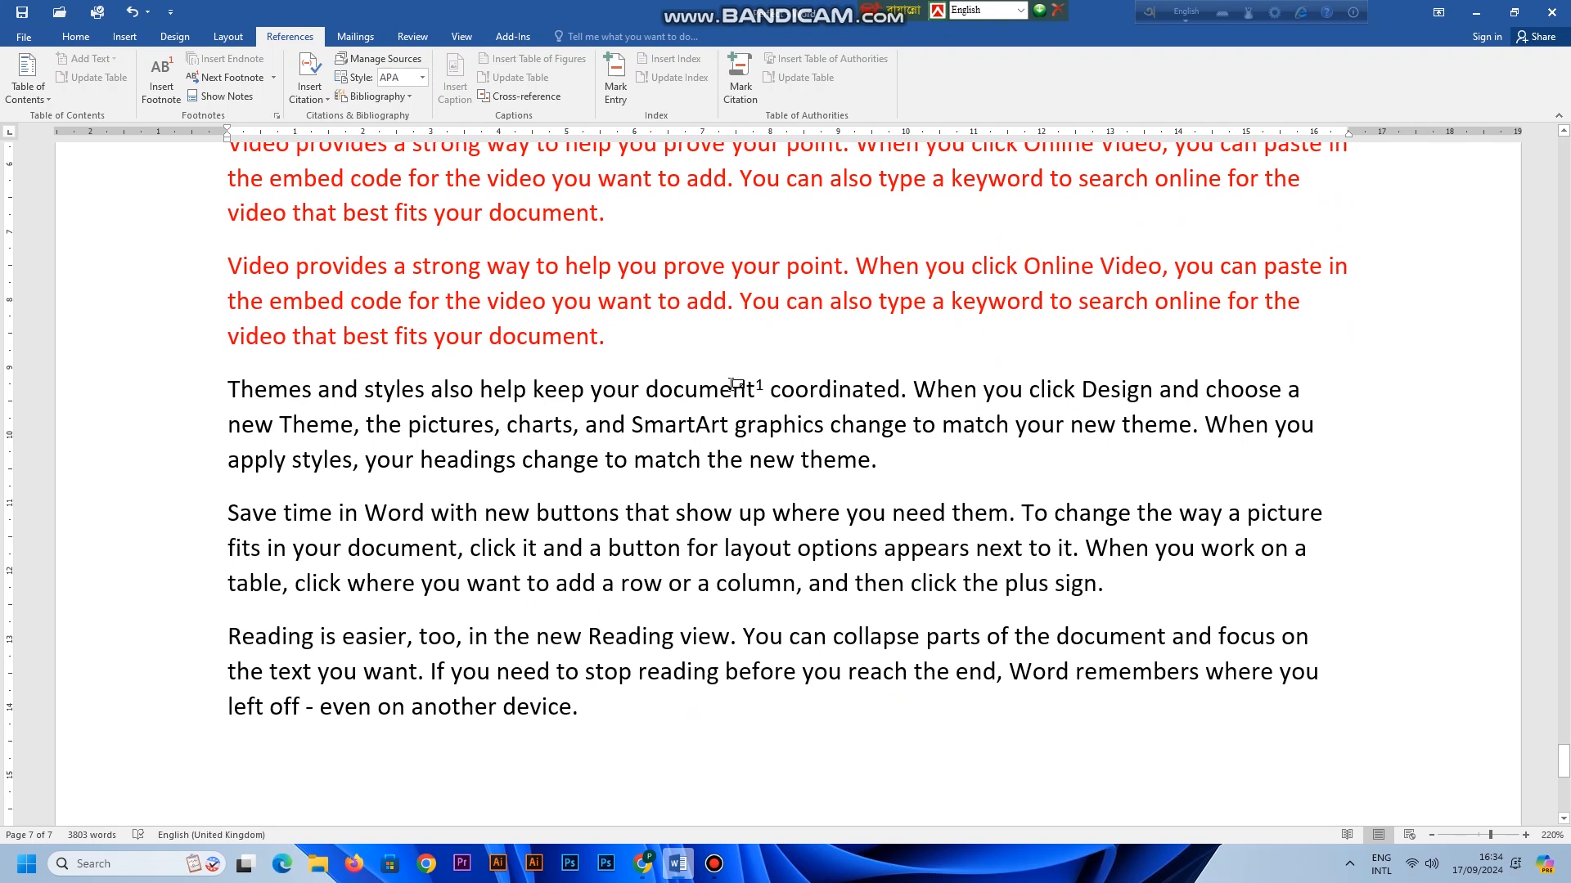
mouse_move(731, 386)
- Insert a footnote after "Design" in the same paragraph with the text "Design means decorate something"
left_click_drag(1084, 389, 1155, 396)
left_click(1153, 391)
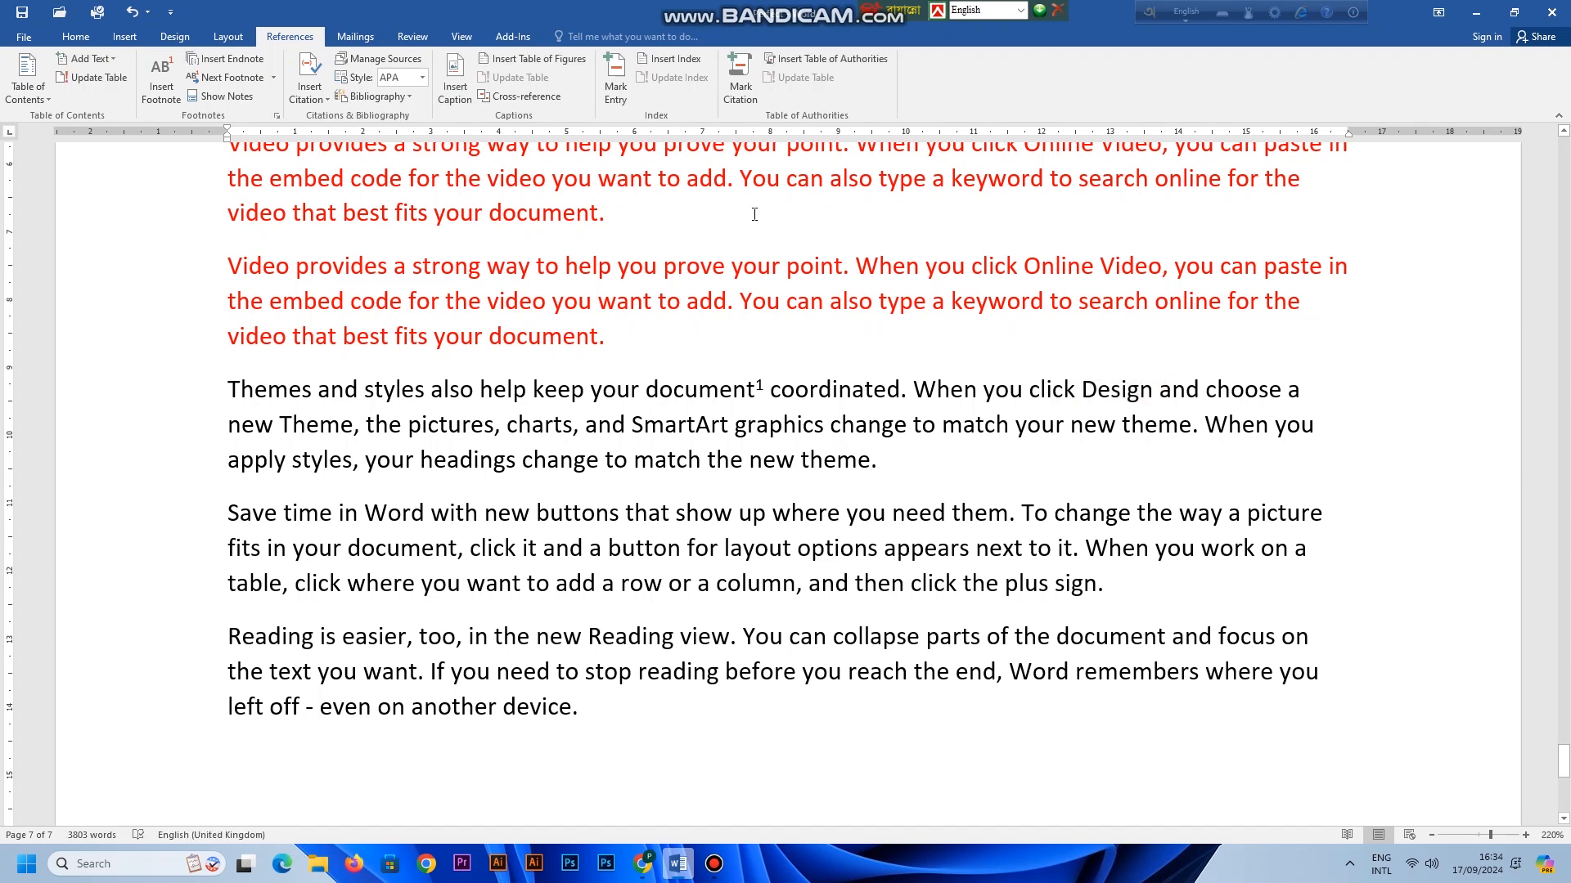
left_click(161, 82)
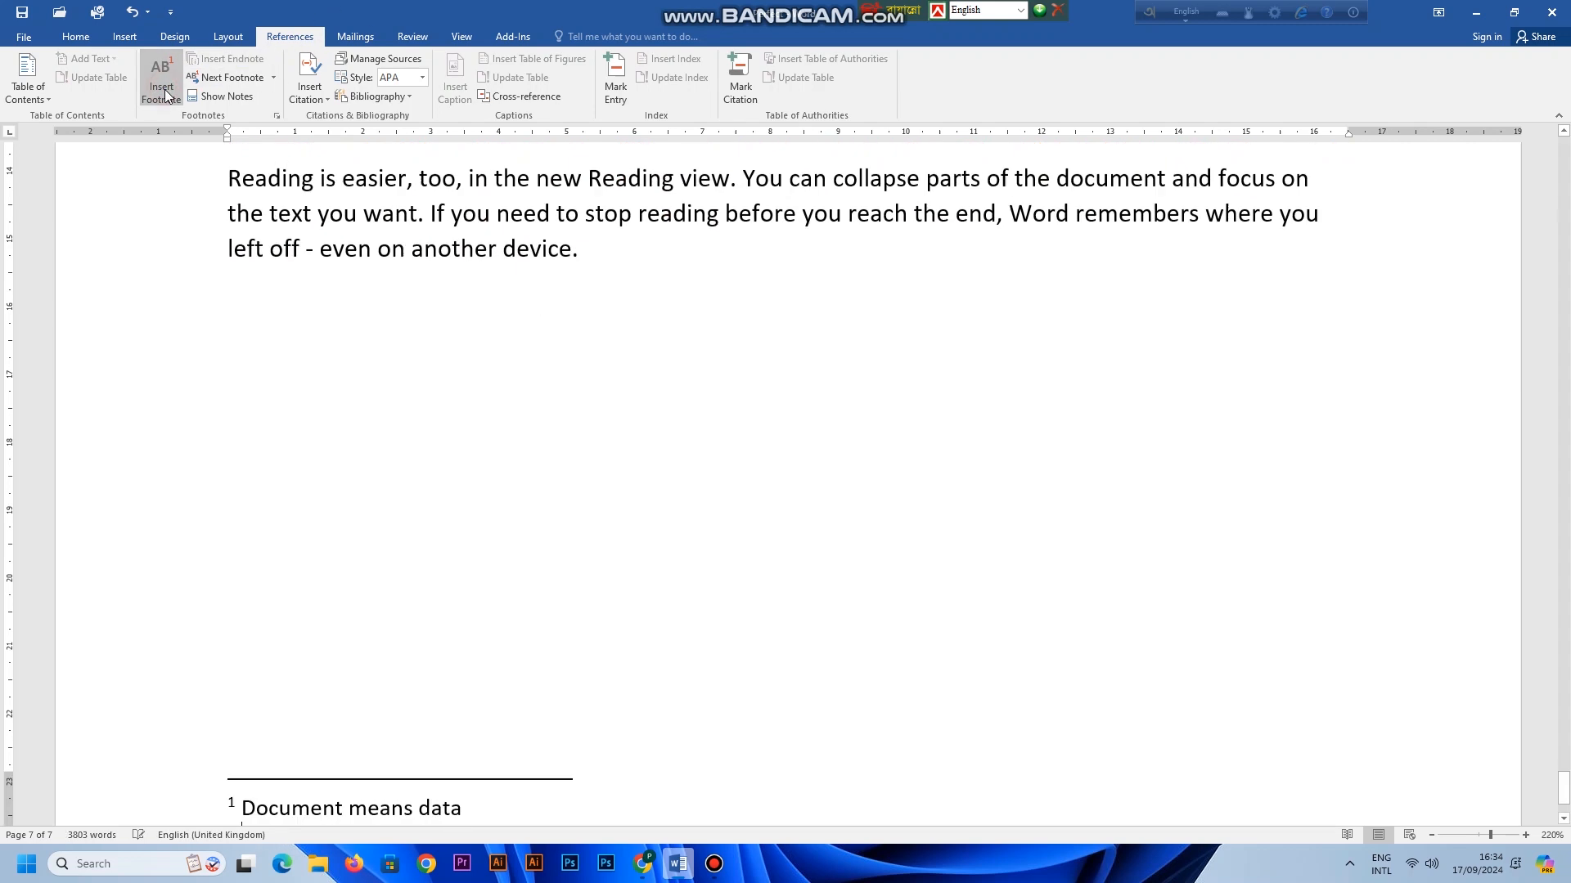
type("Design means decorate something")
- Preview the second footnote's text at the reference mark after "Design" and look towards the foot of the page
scroll(1092, 542, "up", 6)
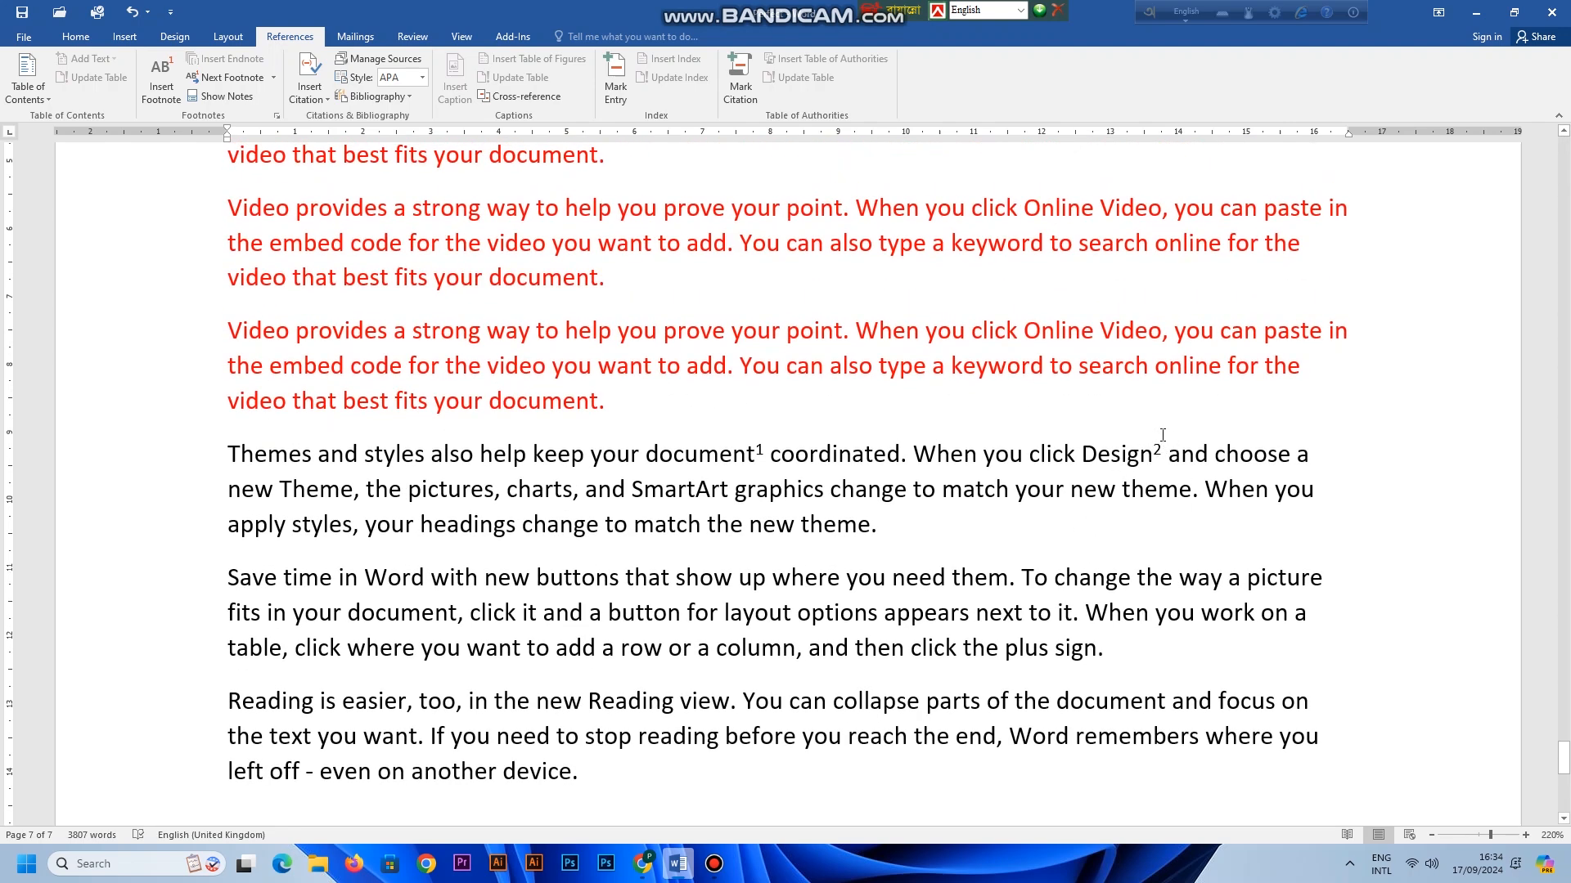
mouse_move(1158, 450)
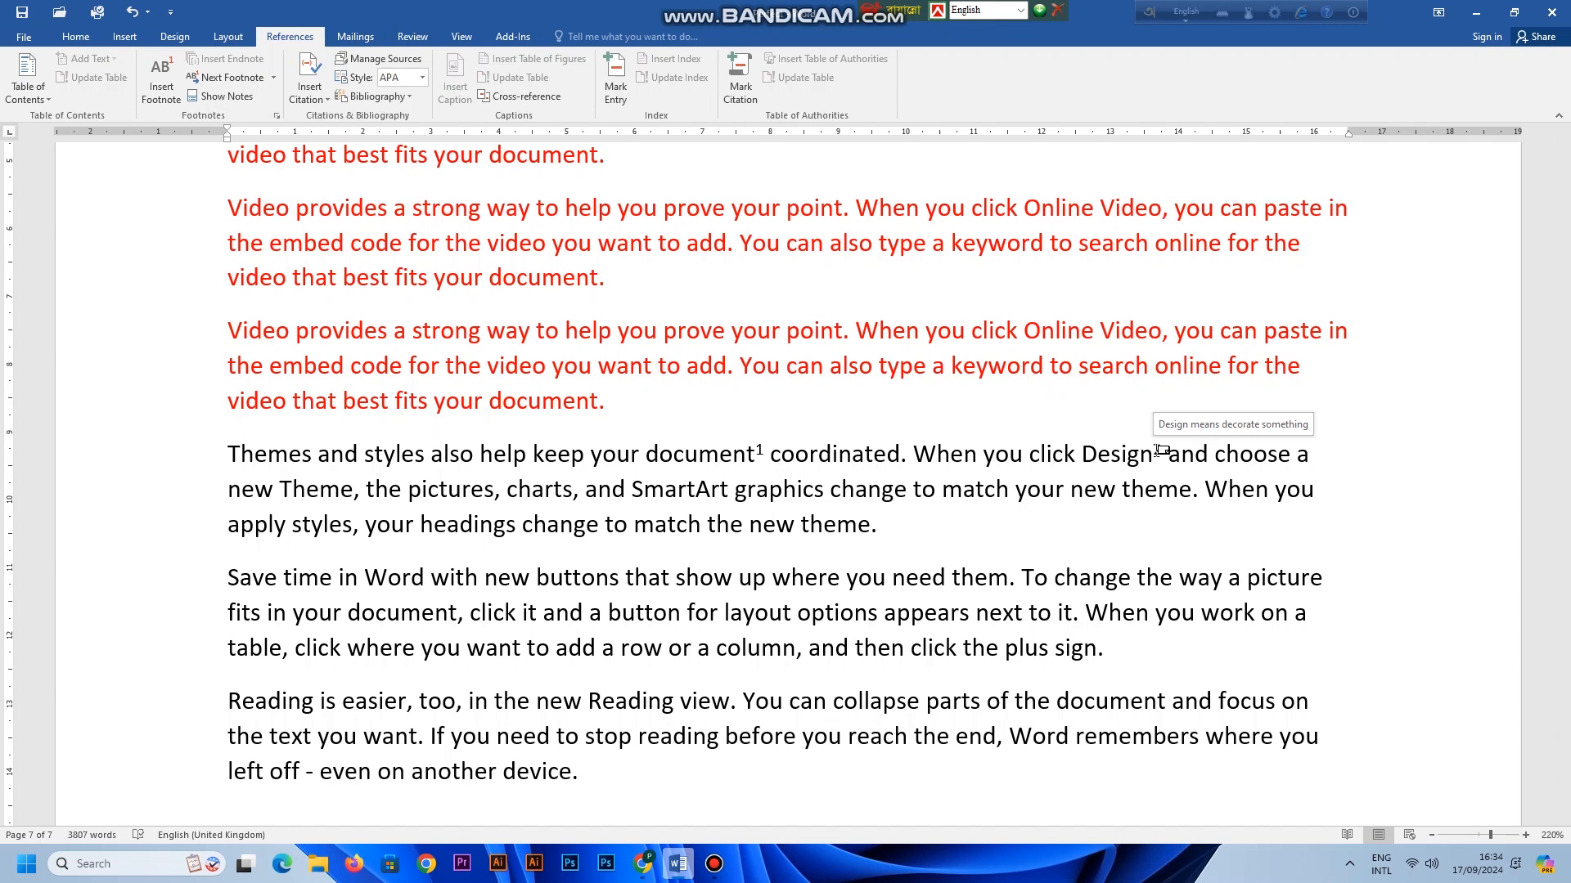
scroll(773, 467, "down", 5)
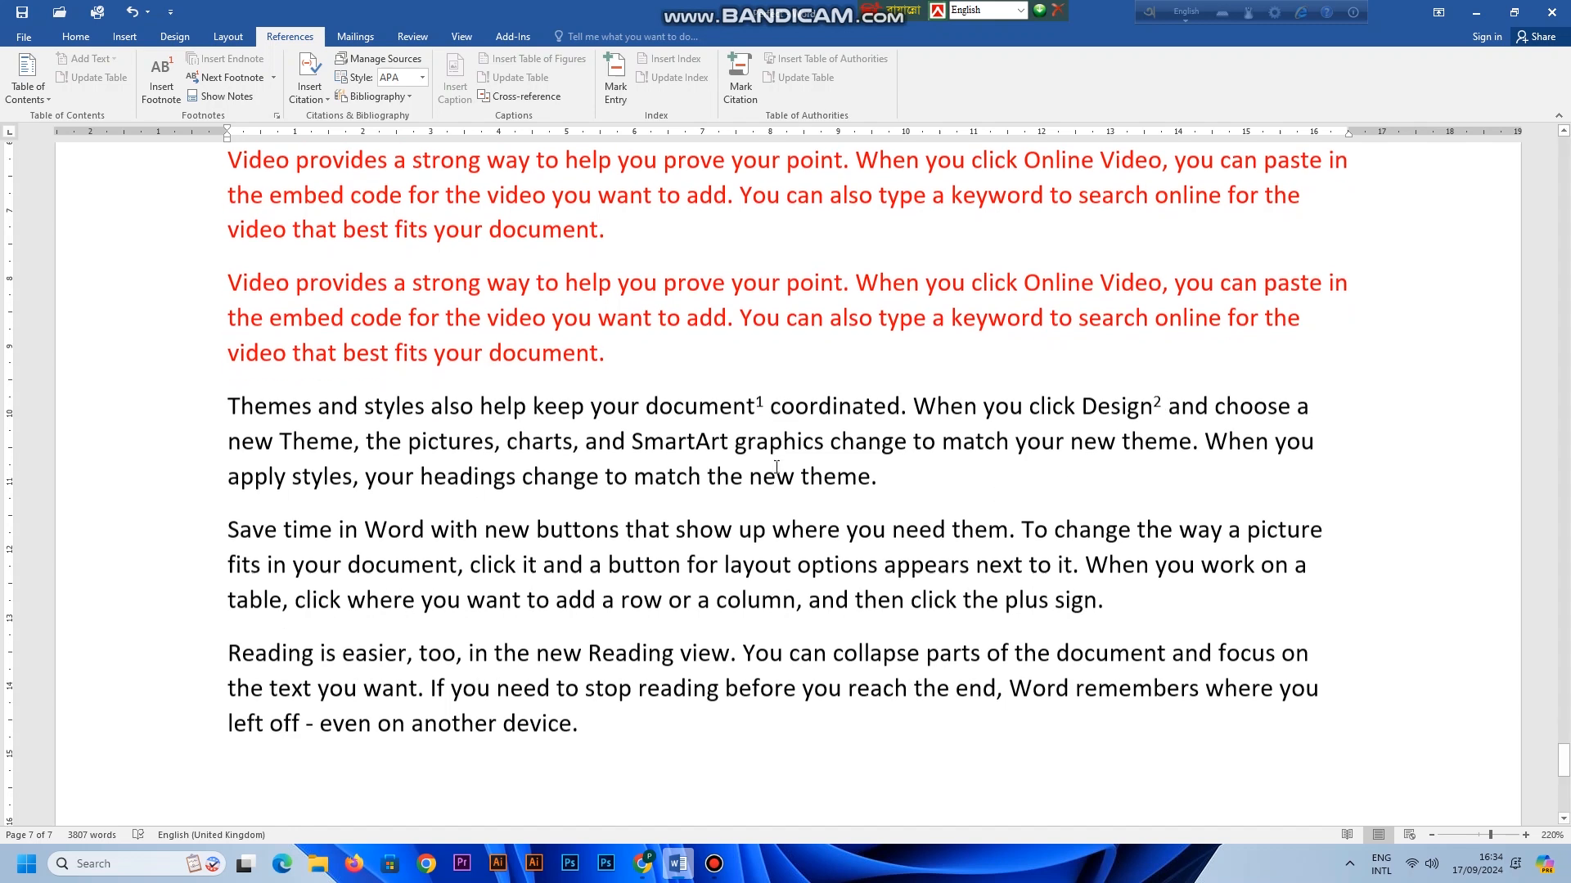
scroll(776, 466, "down", 2)
- Delete the footnote reference marks after "document" and "Design" and check the foot of page 7
scroll(773, 469, "up", 8)
left_click_drag(770, 473, 754, 474)
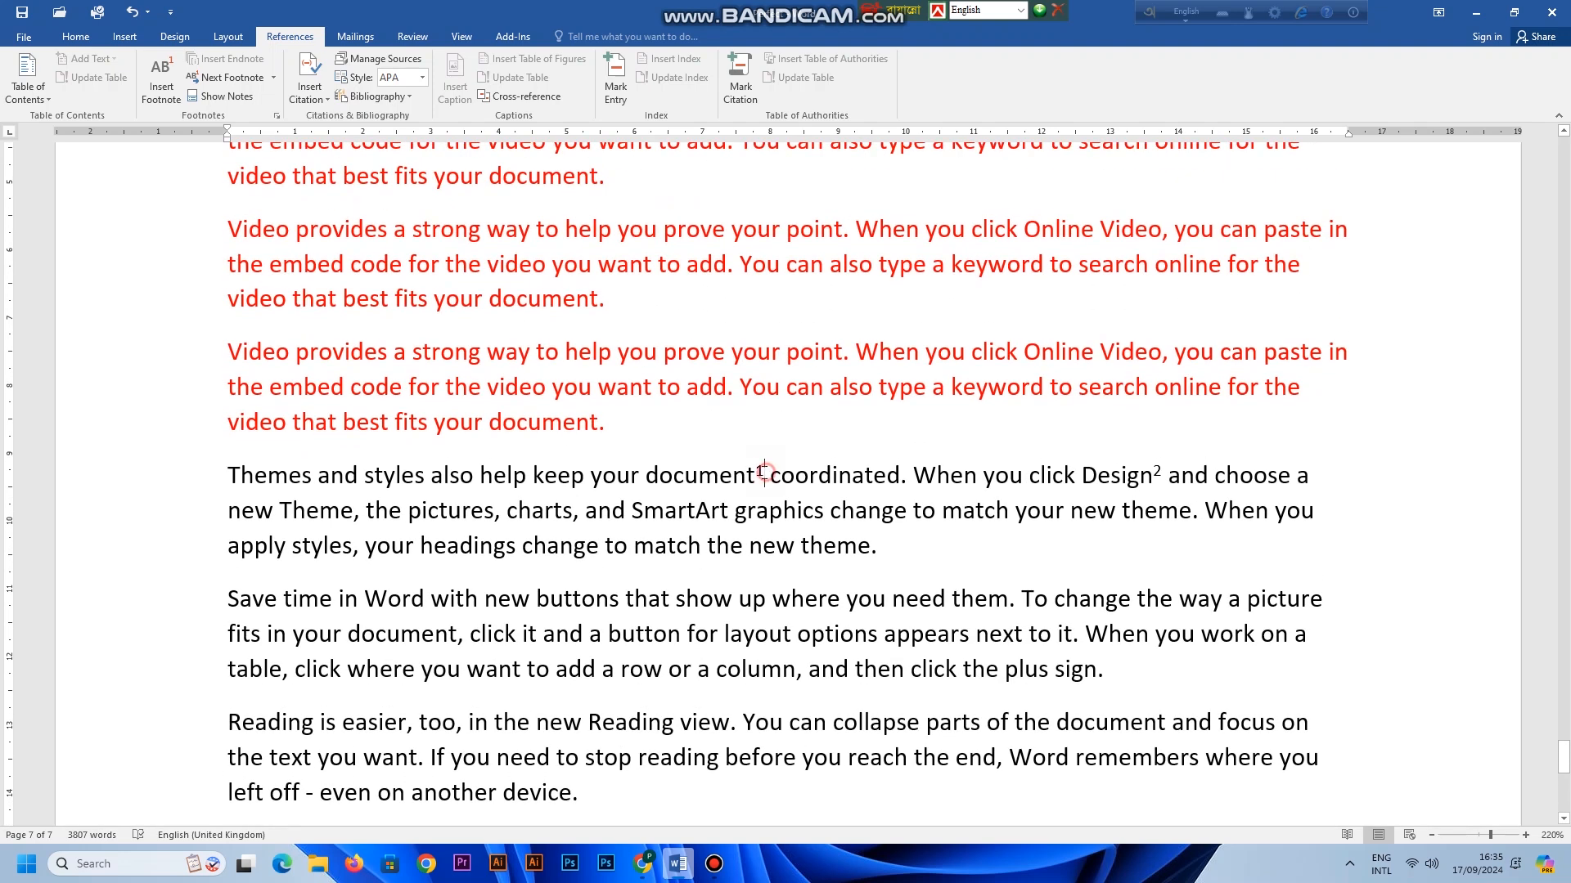
key("Delete")
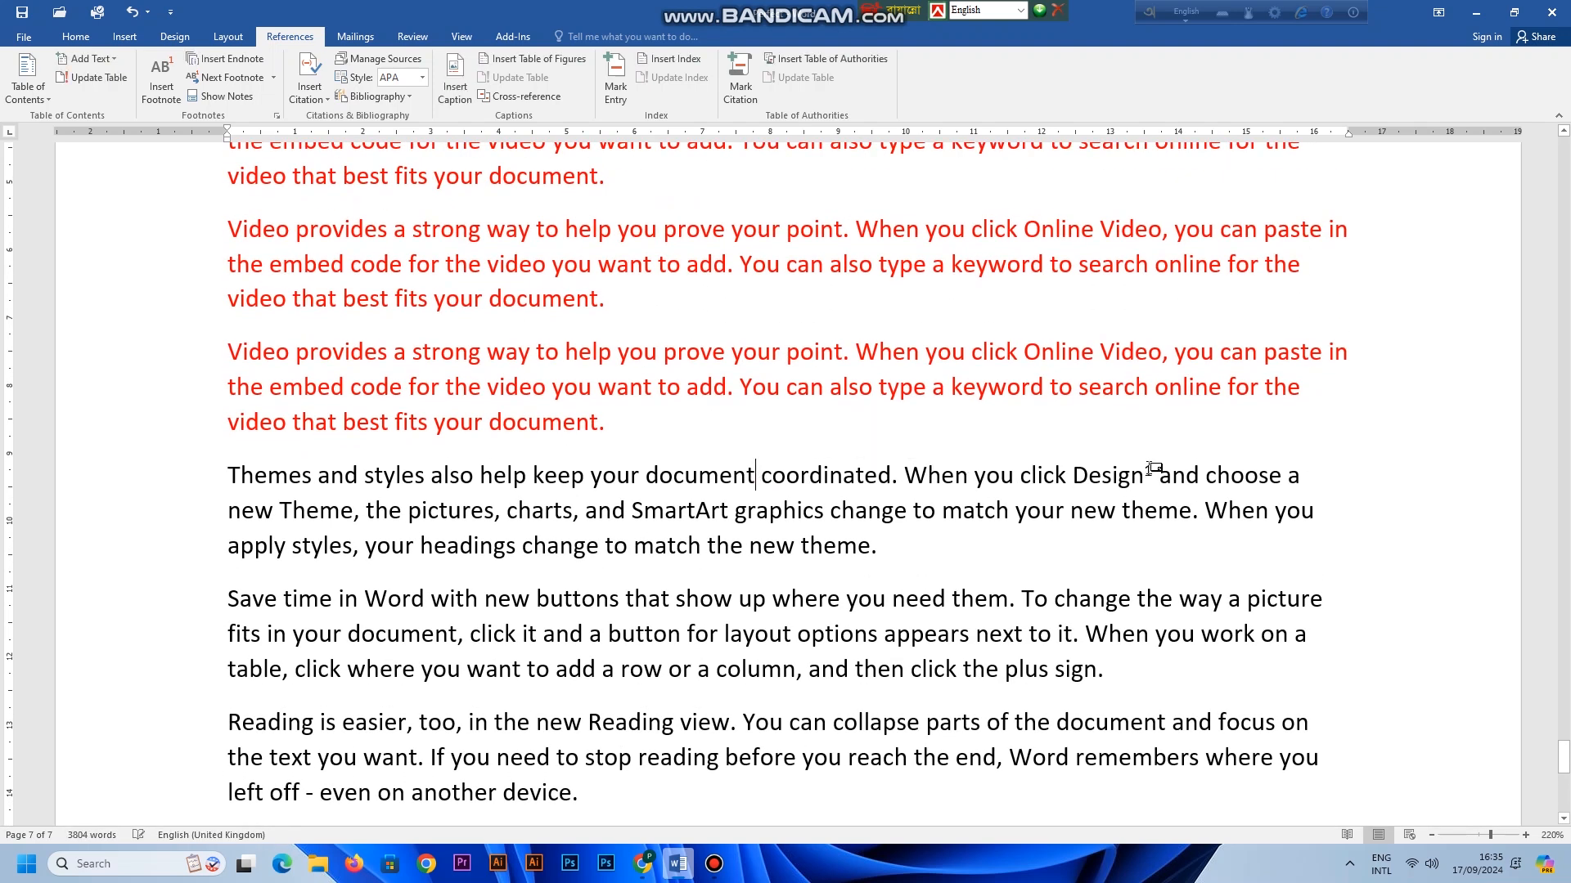
left_click(1152, 470)
left_click_drag(1151, 470, 1144, 473)
key("Delete")
scroll(739, 595, "down", 8)
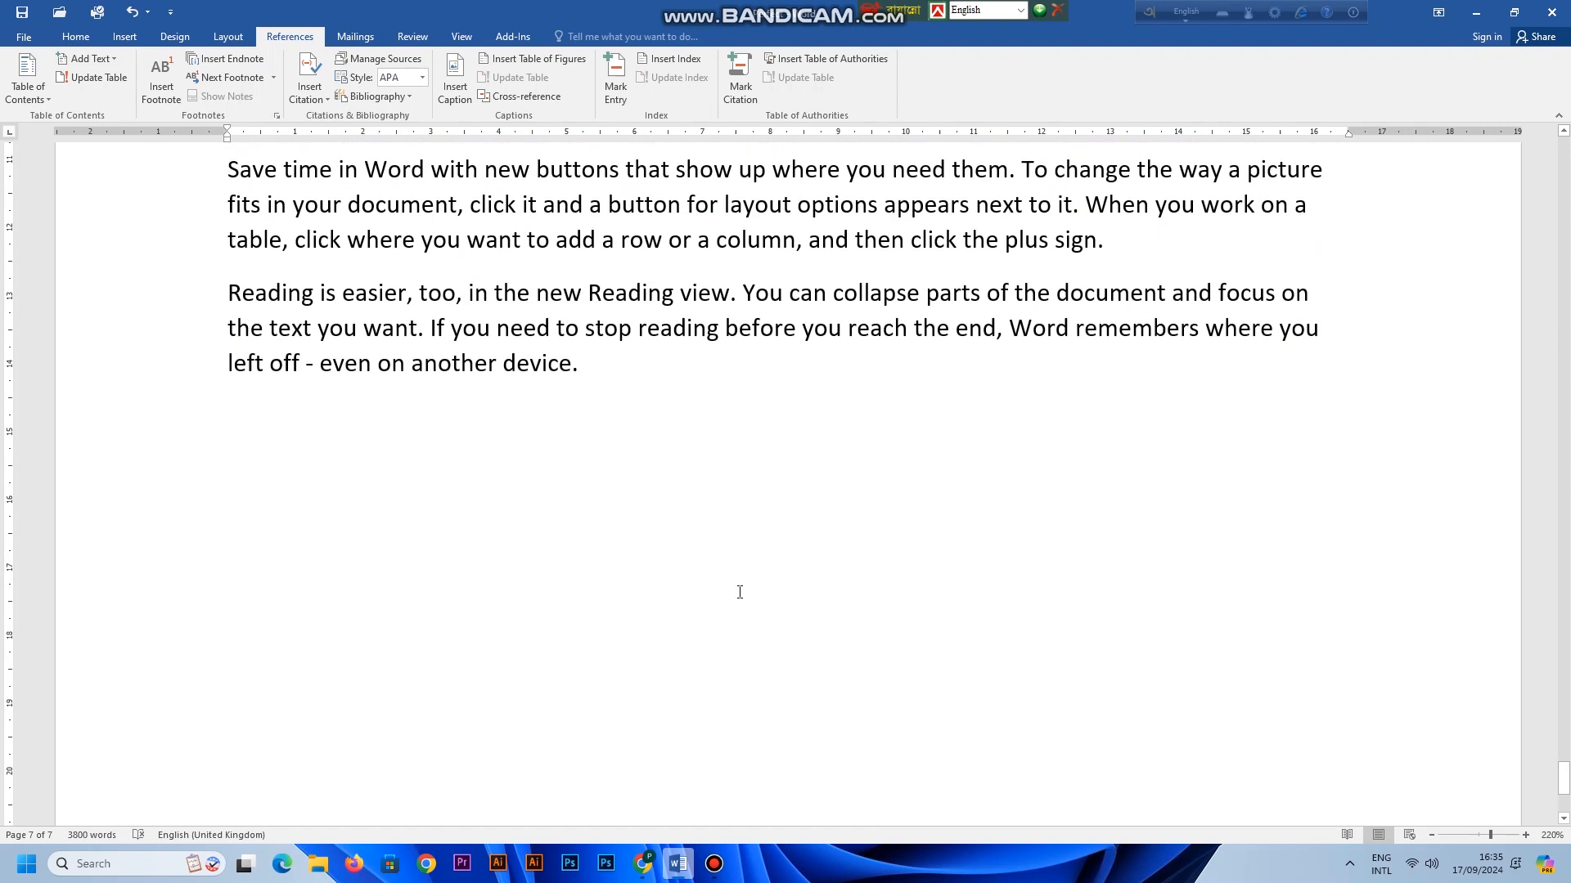
scroll(707, 504, "up", 5)
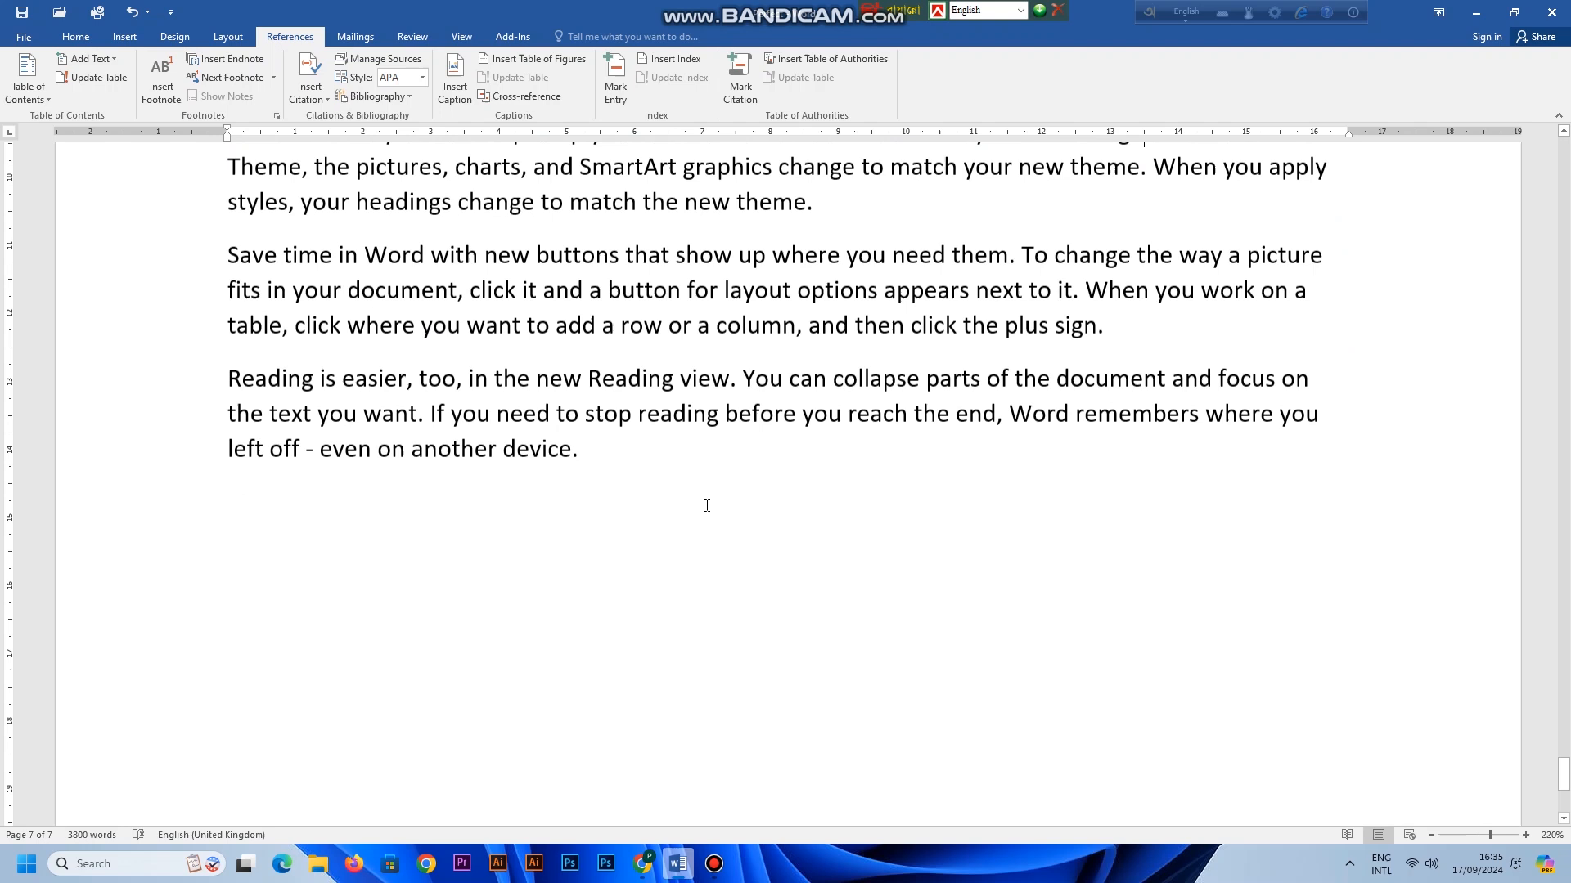